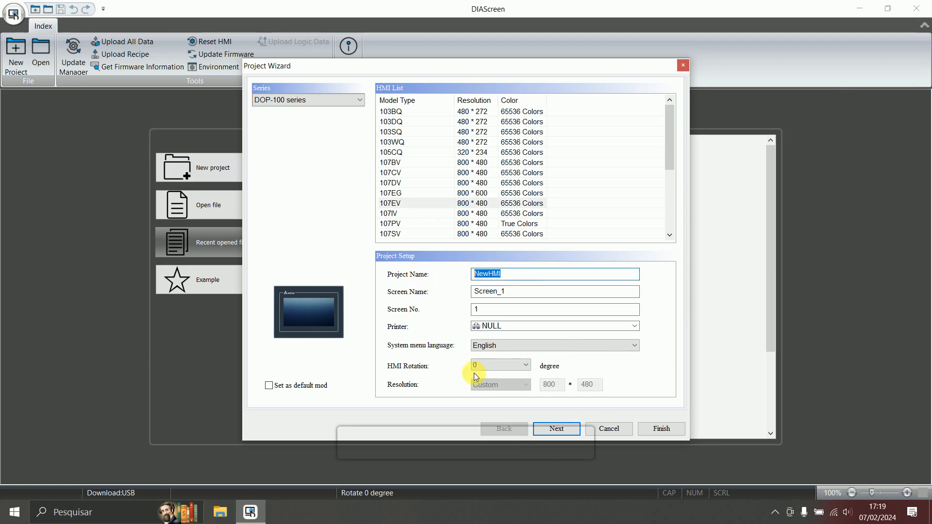
Step: Replace NewHMI with Teste_Email as the project name, keeping the DOP-100 series
{"action": "type", "text": "Teste_Email"}
Step: Disable the COM2 connection and move to the Ethernet1 settings
{"action": "left_click", "coordinate": [564, 432]}
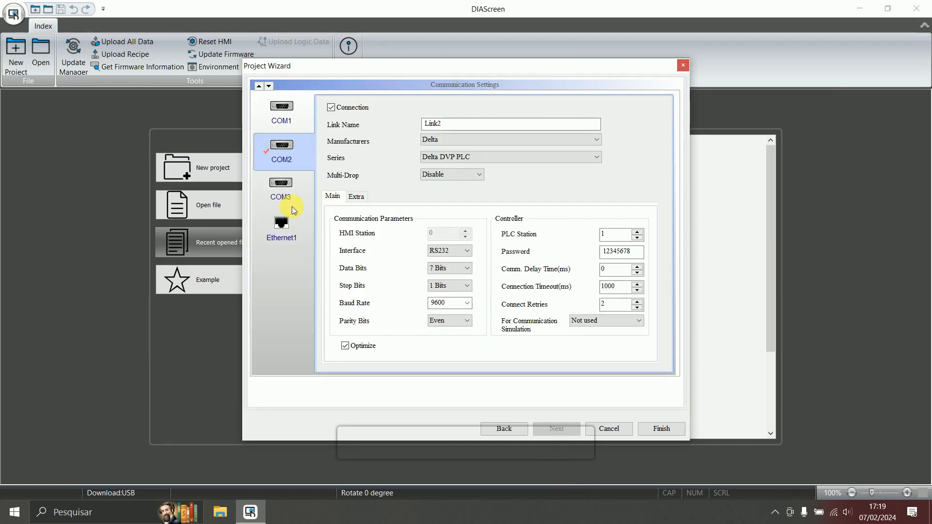
{"action": "left_click", "coordinate": [331, 107]}
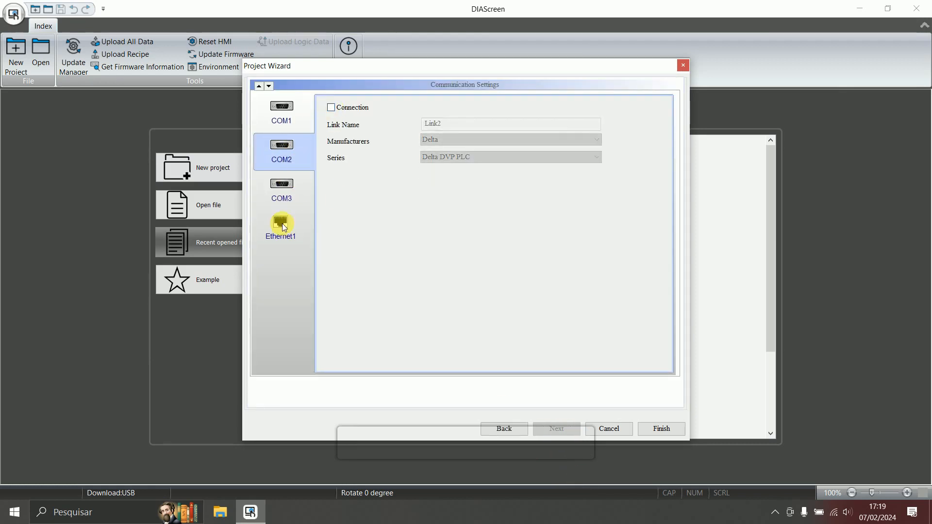
{"action": "left_click", "coordinate": [282, 223]}
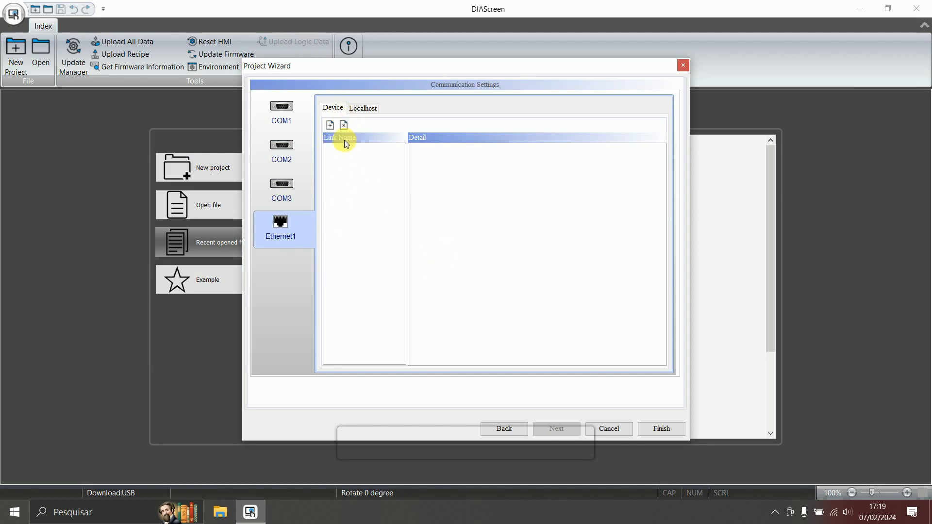
Step: Add an Ethernet1 link to a Delta AS series PLC TCP controller
{"action": "left_click", "coordinate": [331, 126]}
{"action": "left_click", "coordinate": [555, 155]}
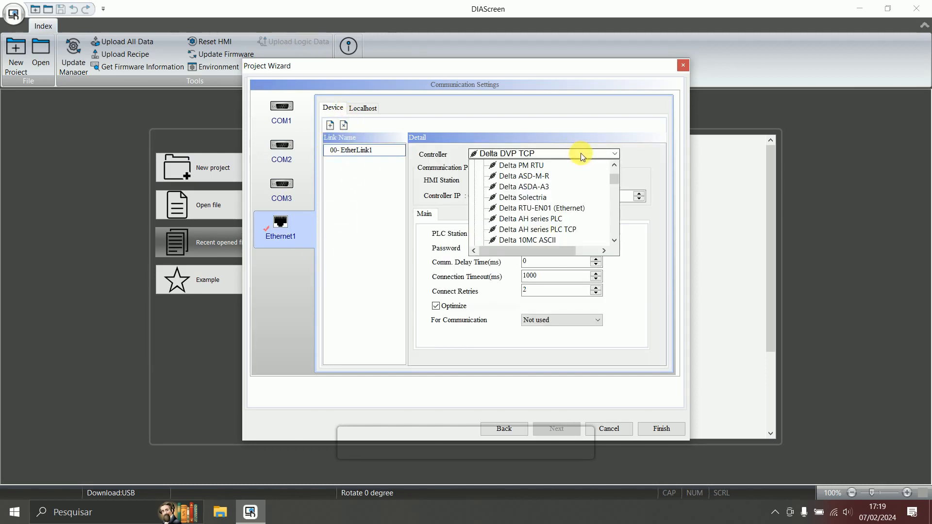
{"action": "left_click", "coordinate": [614, 240]}
{"action": "left_click", "coordinate": [617, 242]}
{"action": "left_click", "coordinate": [616, 243]}
{"action": "left_click", "coordinate": [616, 243]}
{"action": "left_click", "coordinate": [617, 243]}
{"action": "double_click", "coordinate": [617, 242]}
{"action": "left_click", "coordinate": [616, 243]}
{"action": "left_click", "coordinate": [616, 243]}
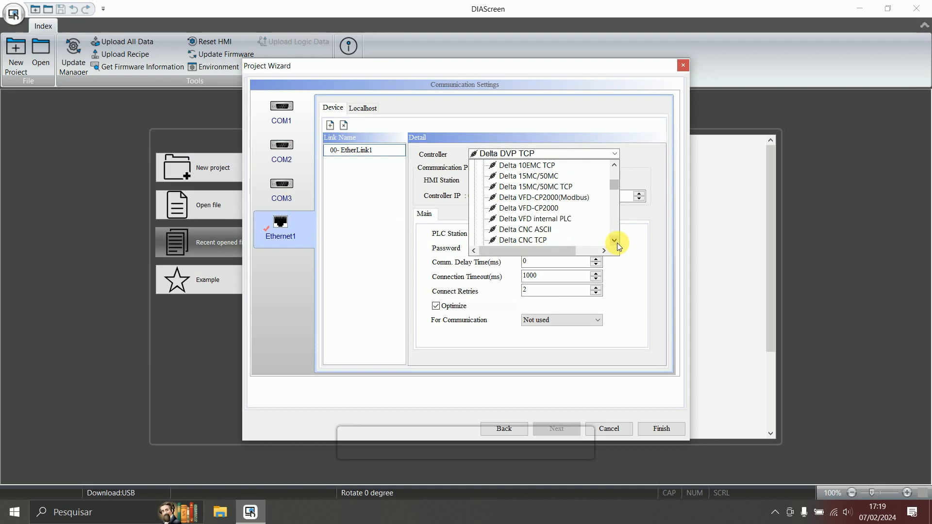
{"action": "left_click", "coordinate": [617, 243]}
{"action": "left_click", "coordinate": [616, 243]}
{"action": "left_click", "coordinate": [616, 243]}
{"action": "left_click", "coordinate": [617, 243]}
{"action": "left_click", "coordinate": [616, 242]}
{"action": "left_click", "coordinate": [616, 243]}
{"action": "left_click", "coordinate": [617, 242]}
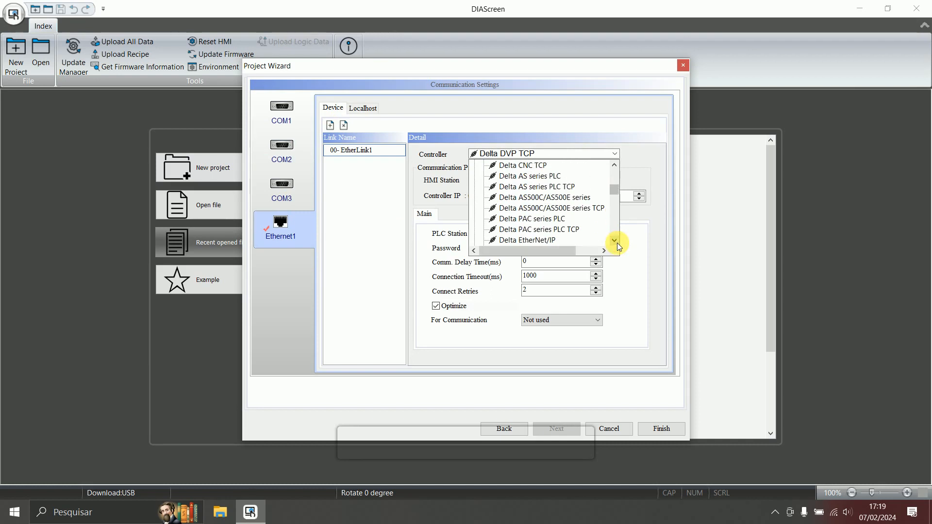
{"action": "left_click", "coordinate": [616, 243]}
{"action": "left_click", "coordinate": [617, 243]}
{"action": "left_click", "coordinate": [617, 242]}
{"action": "left_click", "coordinate": [616, 243]}
{"action": "left_click", "coordinate": [616, 243]}
{"action": "left_click", "coordinate": [616, 243]}
{"action": "left_click", "coordinate": [612, 168]}
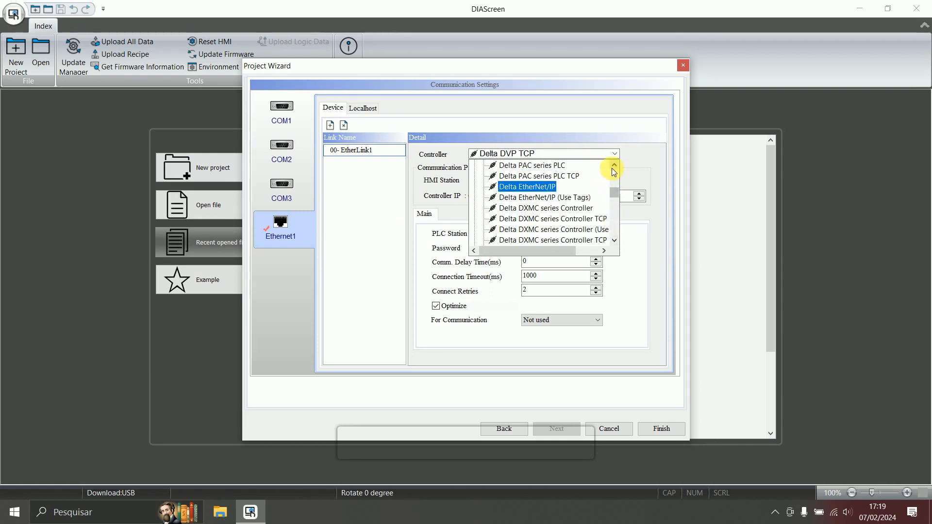
{"action": "left_click", "coordinate": [612, 169]}
{"action": "left_click", "coordinate": [612, 169]}
{"action": "left_click", "coordinate": [612, 169]}
{"action": "left_click", "coordinate": [614, 168]}
{"action": "left_click", "coordinate": [614, 168]}
{"action": "left_click", "coordinate": [614, 168]}
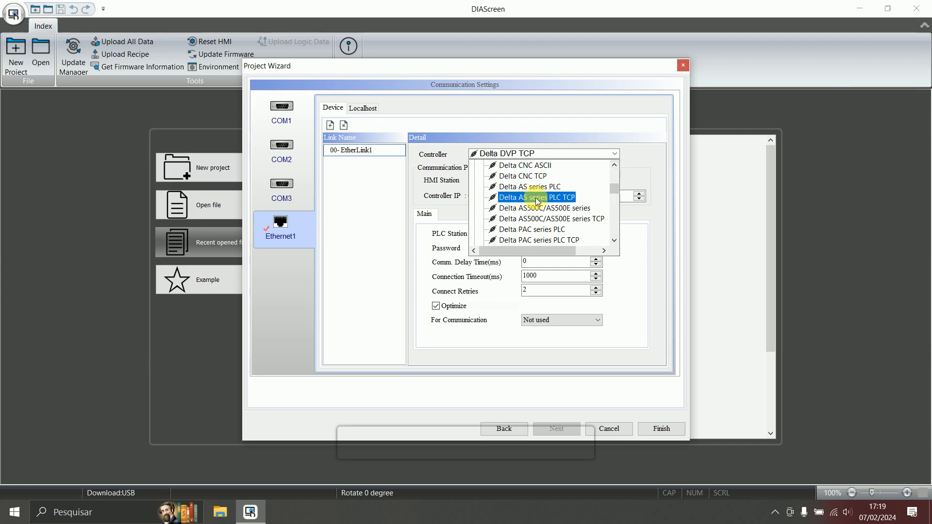
{"action": "left_click", "coordinate": [556, 198]}
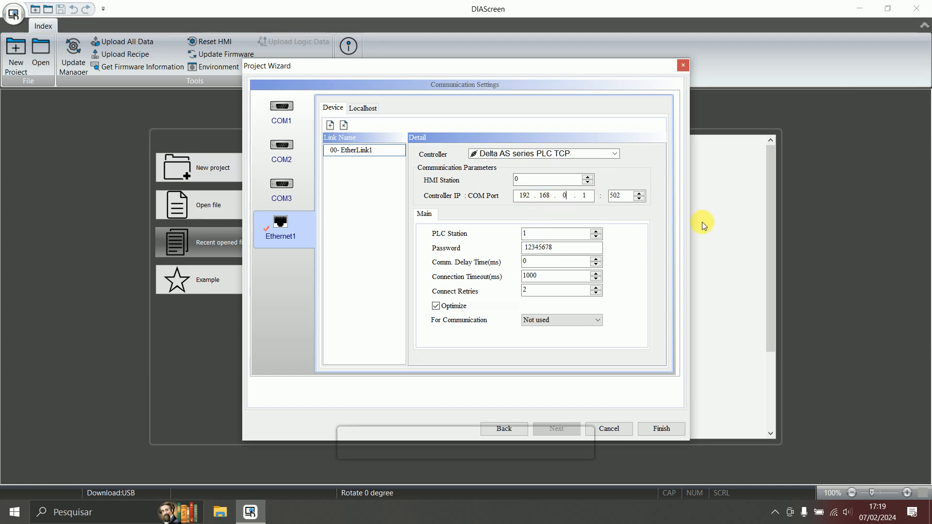
Step: Change the controller IP's third octet, enable Overwrite IP, and finish the wizard
{"action": "key", "text": "BackSpace"}
{"action": "type", "text": "68"}
{"action": "type", "text": "5"}
{"action": "left_click", "coordinate": [374, 109]}
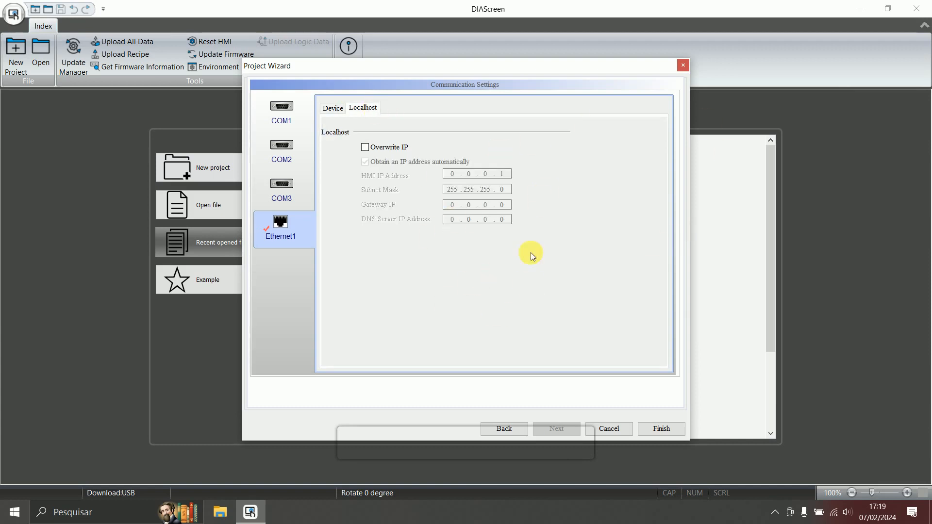
{"action": "left_click", "coordinate": [376, 150]}
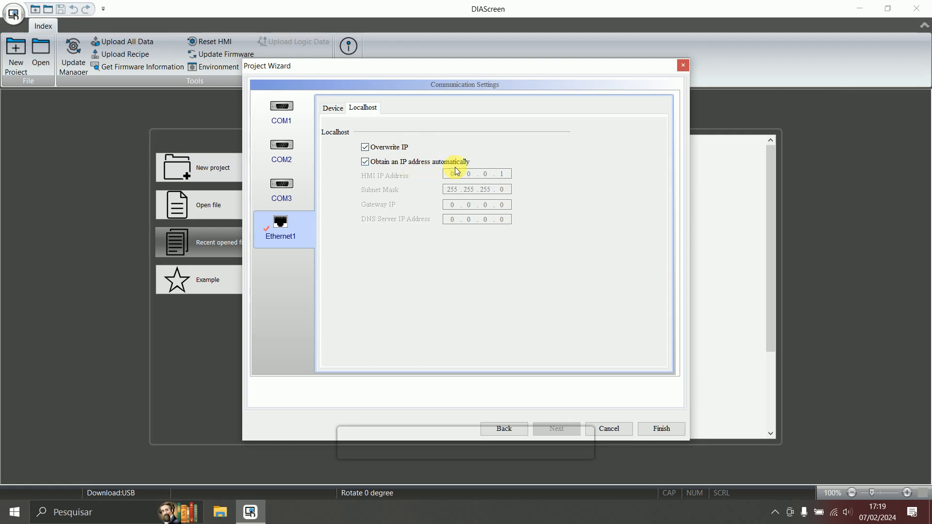
{"action": "left_click", "coordinate": [664, 429]}
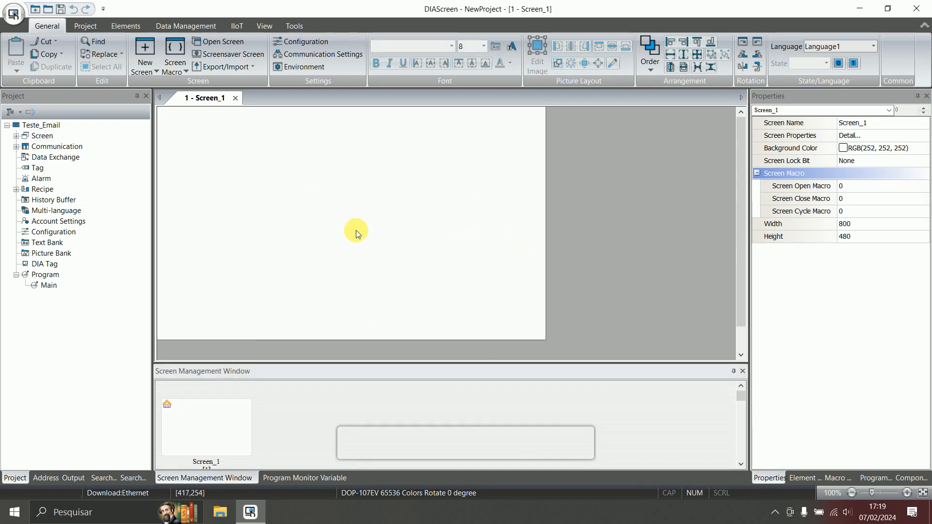
{"action": "left_click", "coordinate": [286, 43]}
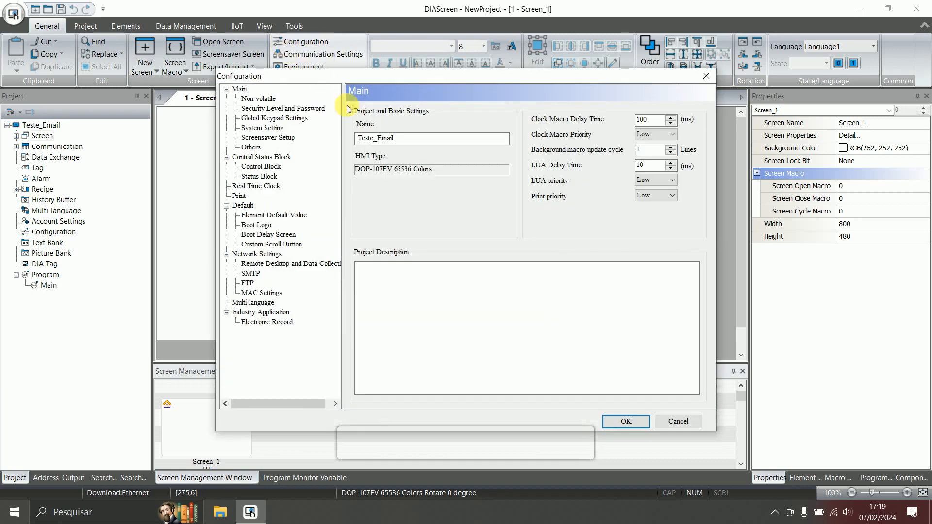
{"action": "left_click", "coordinate": [250, 274]}
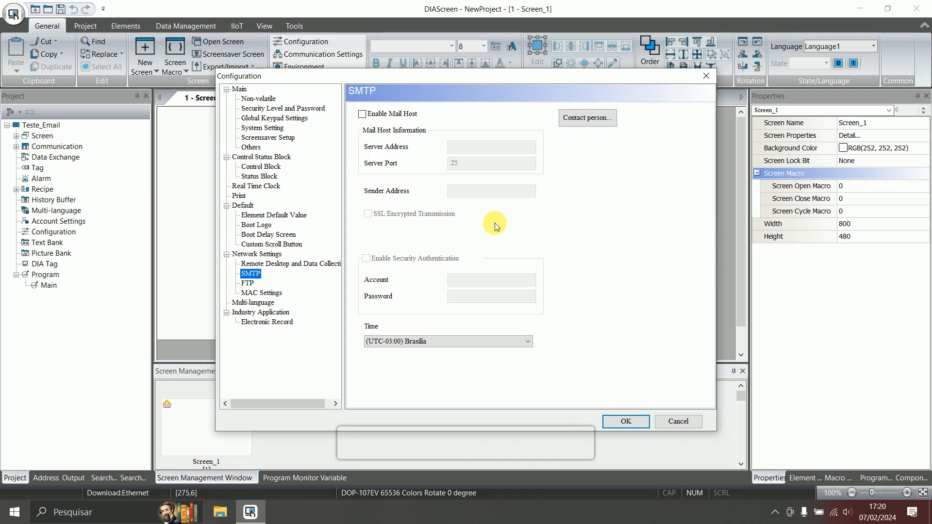
{"action": "left_click", "coordinate": [381, 118]}
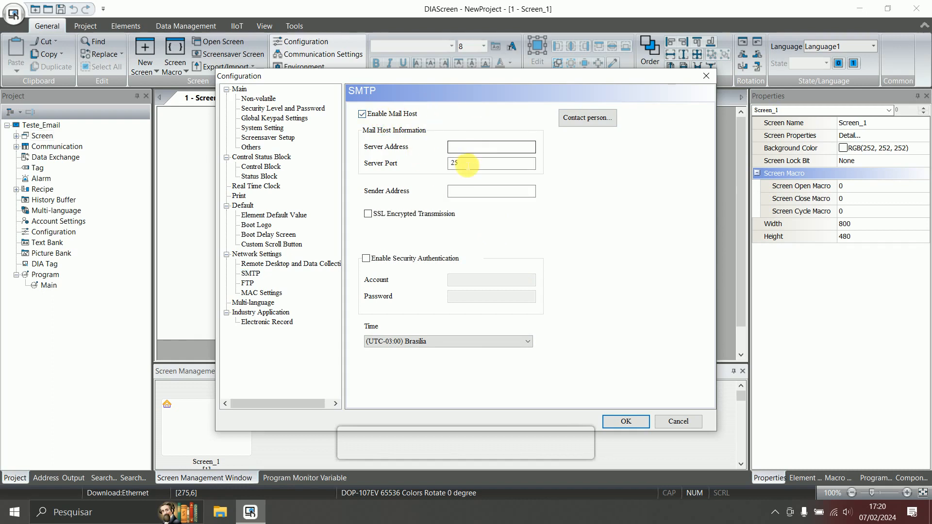
{"action": "left_click", "coordinate": [476, 150]}
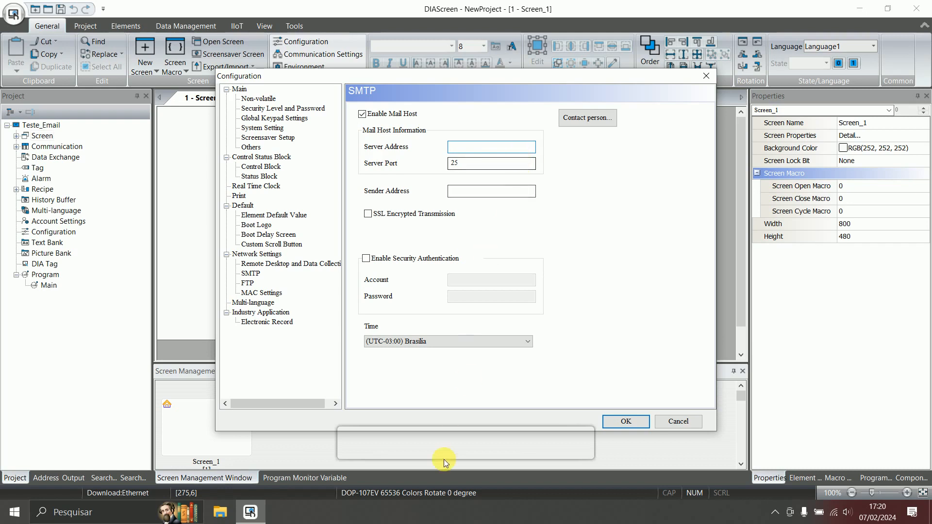
{"action": "left_click", "coordinate": [110, 510]}
{"action": "left_click", "coordinate": [667, 133]}
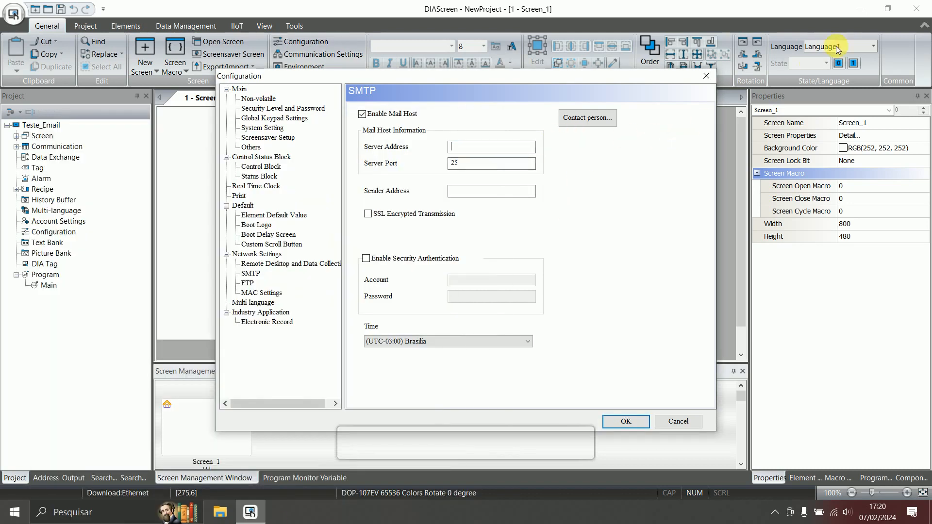
{"action": "left_click", "coordinate": [706, 76]}
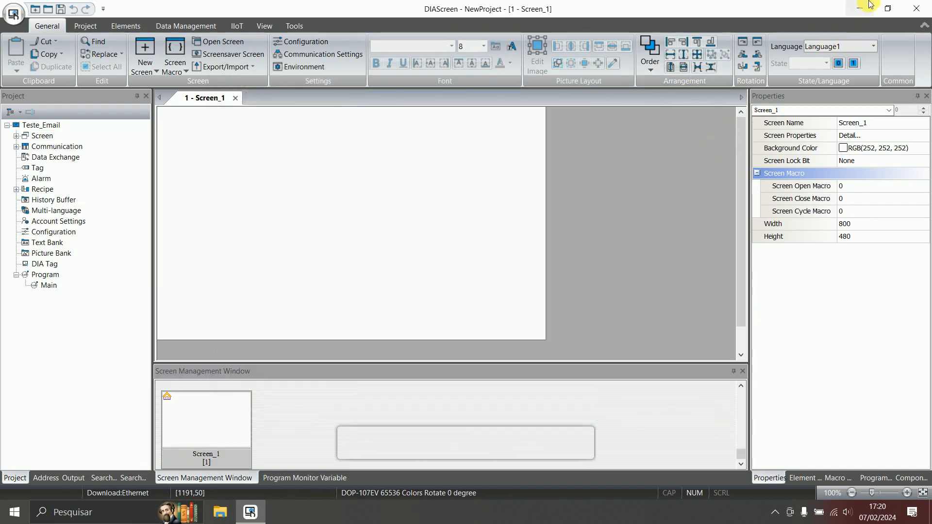
{"action": "left_click", "coordinate": [859, 9]}
Step: Search Google in Chrome for 'smtp gmail address'
{"action": "double_click", "coordinate": [23, 22]}
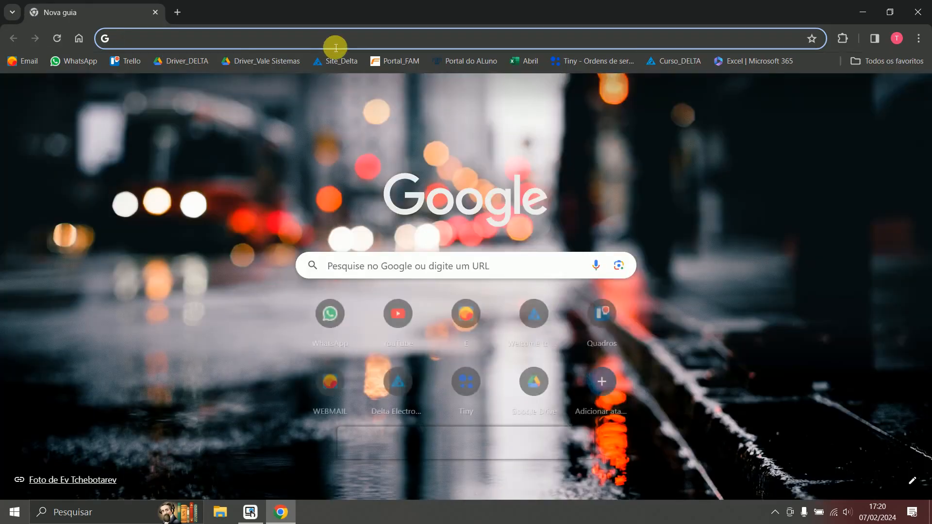
{"action": "left_click", "coordinate": [334, 39]}
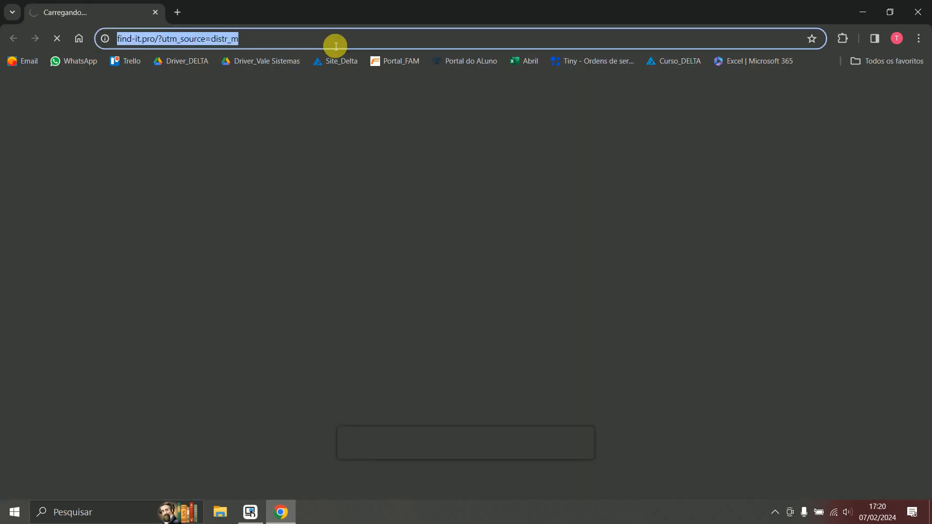
{"action": "type", "text": "smtp"}
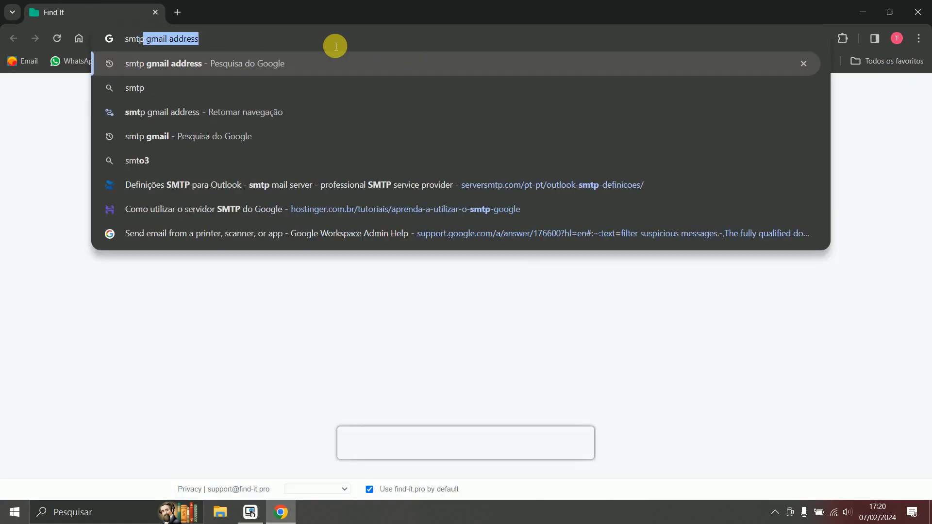
{"action": "left_click", "coordinate": [185, 65]}
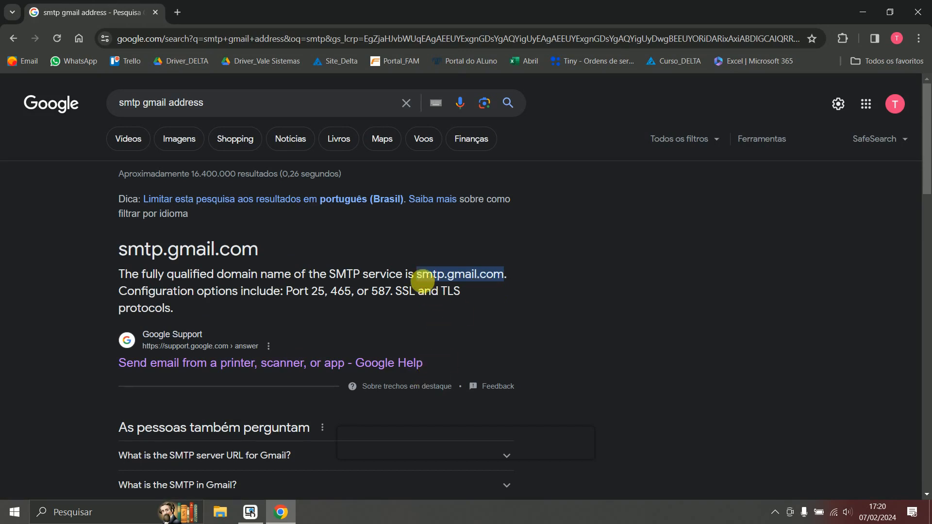
Step: Copy smtp.gmail.com from the search result snippet
{"action": "left_click_drag", "start_coordinate": [428, 281], "coordinate": [501, 277]}
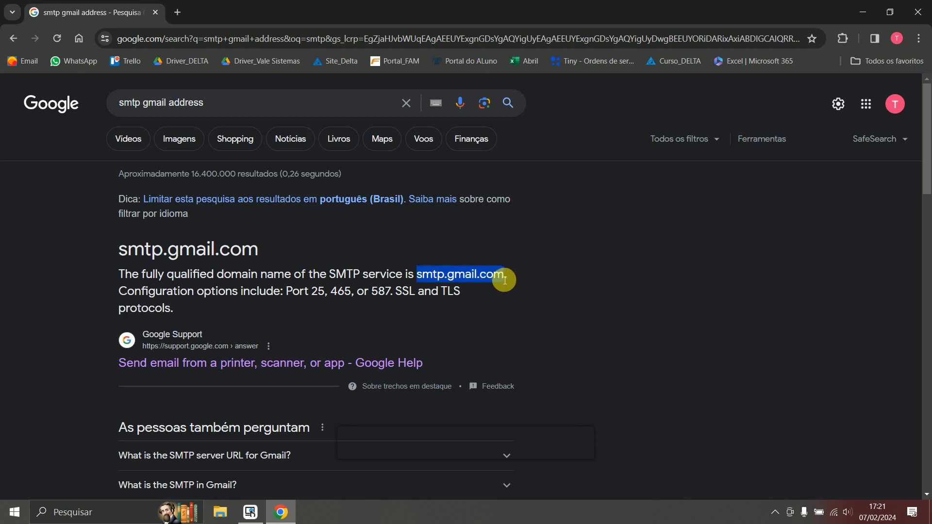
{"action": "right_click", "coordinate": [504, 290]}
{"action": "left_click", "coordinate": [520, 291]}
{"action": "left_click", "coordinate": [251, 512]}
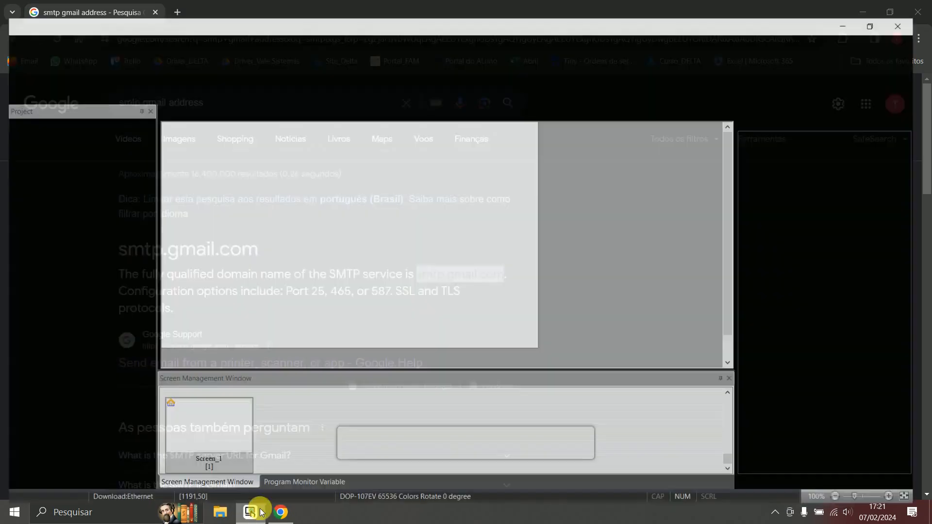
Step: Enable the mail host in SMTP settings and paste smtp.gmail.com as server address
{"action": "left_click", "coordinate": [324, 44]}
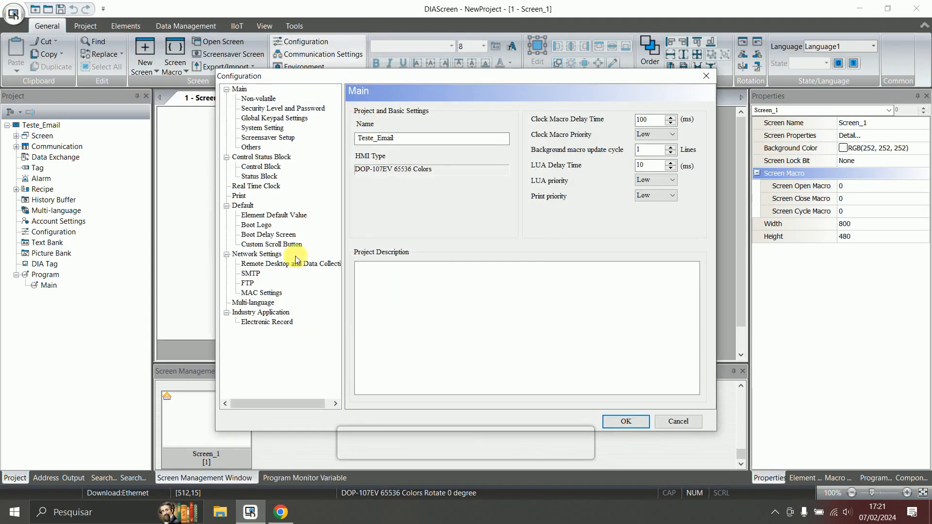
{"action": "left_click", "coordinate": [251, 274]}
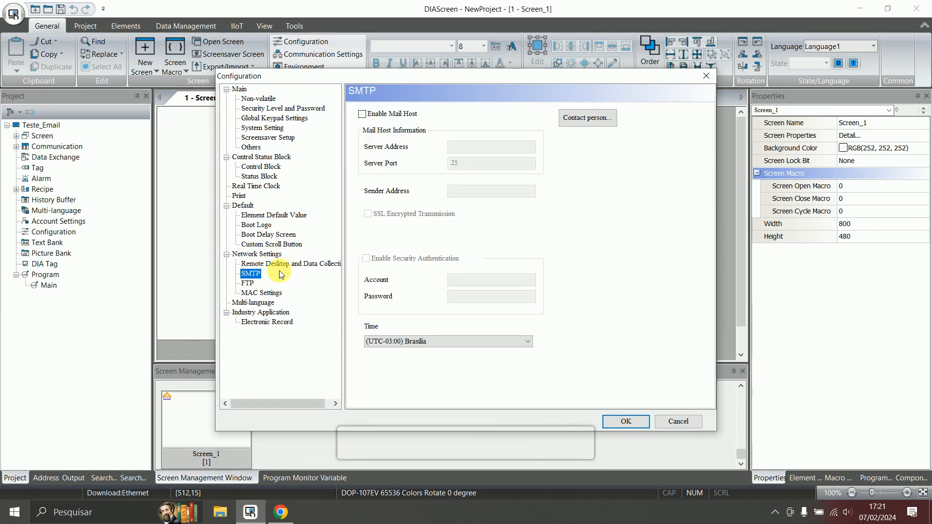
{"action": "left_click", "coordinate": [386, 113]}
{"action": "left_click", "coordinate": [459, 147]}
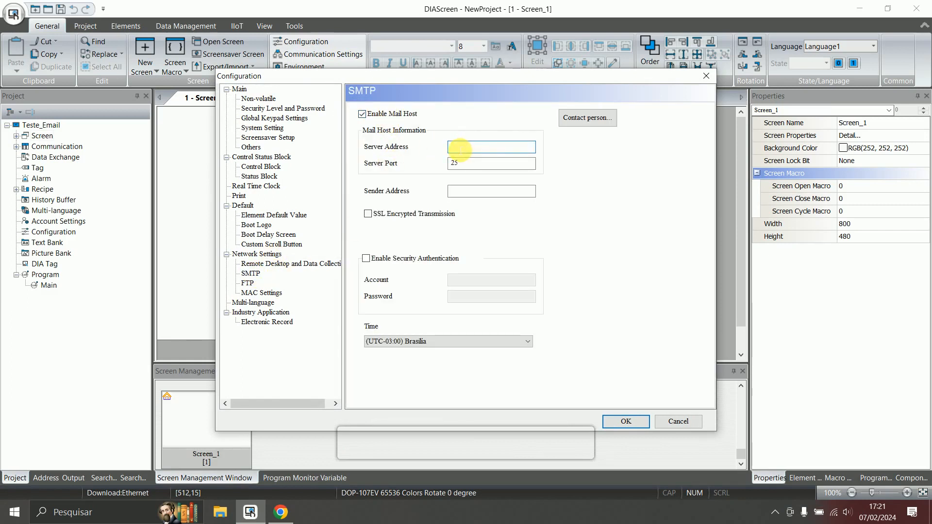
{"action": "key", "text": "ctrl+v"}
Step: Set the server port to 587 with SSL encrypted transmission left off
{"action": "left_click", "coordinate": [489, 167]}
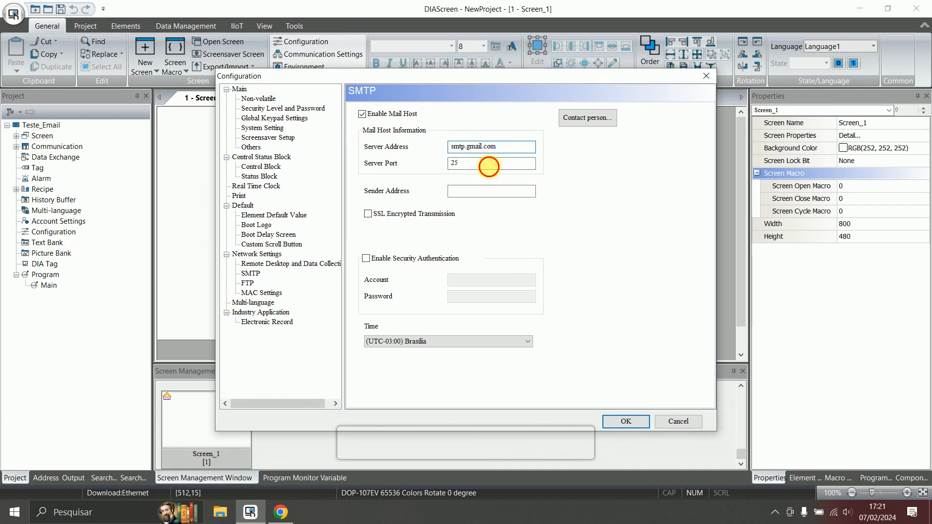
{"action": "double_click", "coordinate": [489, 167]}
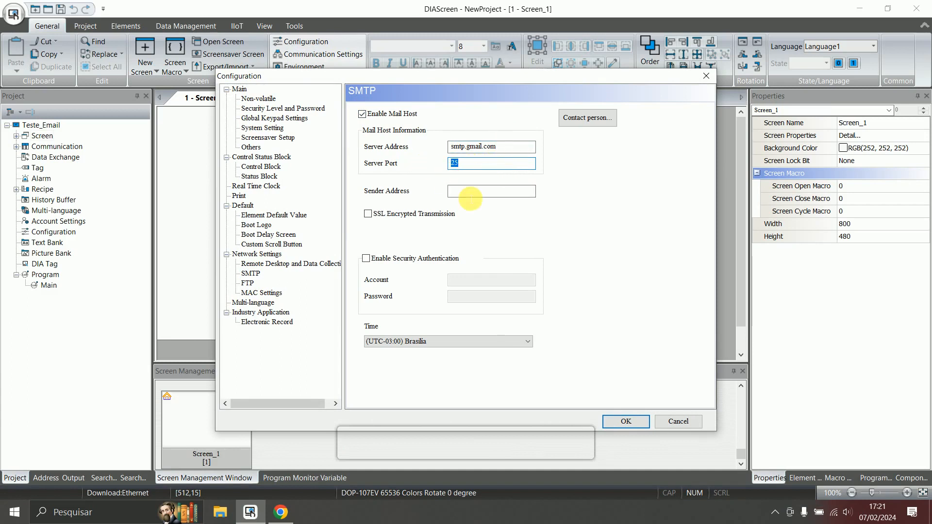
{"action": "type", "text": "465"}
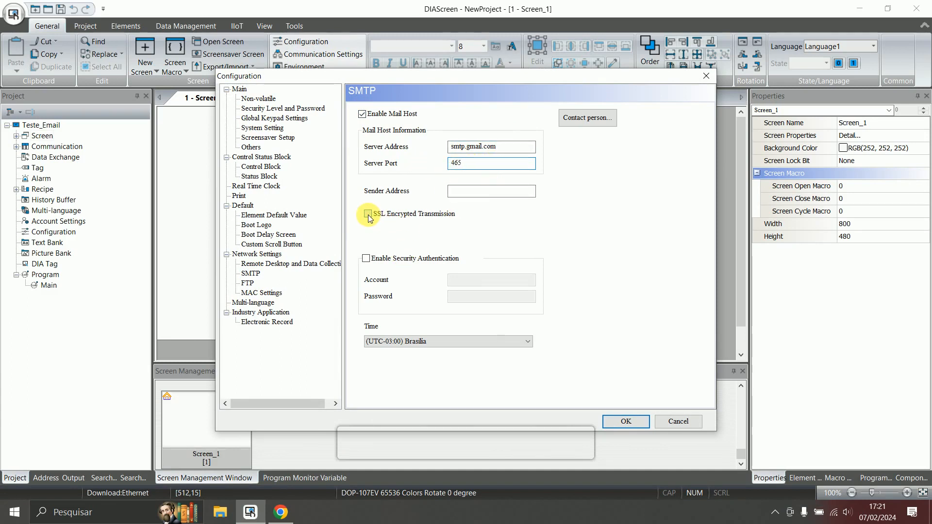
{"action": "left_click", "coordinate": [368, 214]}
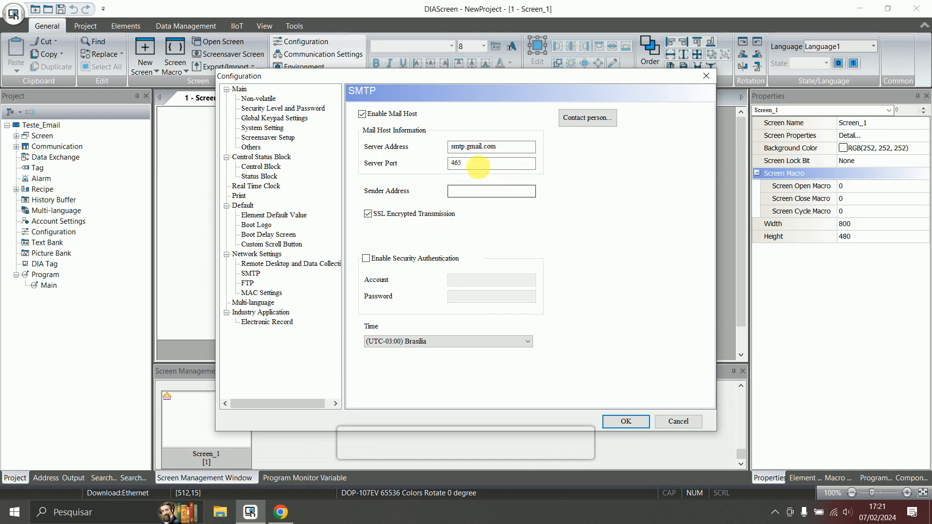
{"action": "double_click", "coordinate": [476, 166]}
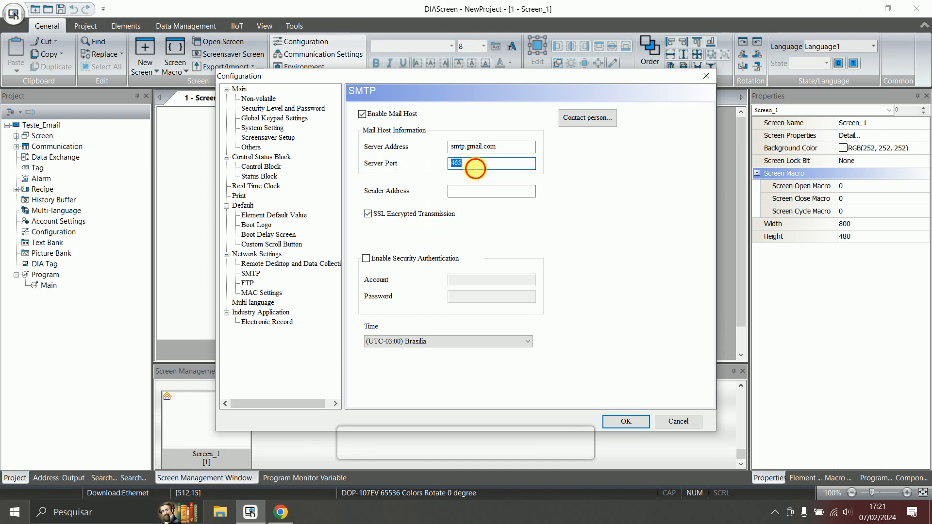
{"action": "left_click", "coordinate": [368, 214]}
{"action": "double_click", "coordinate": [478, 164]}
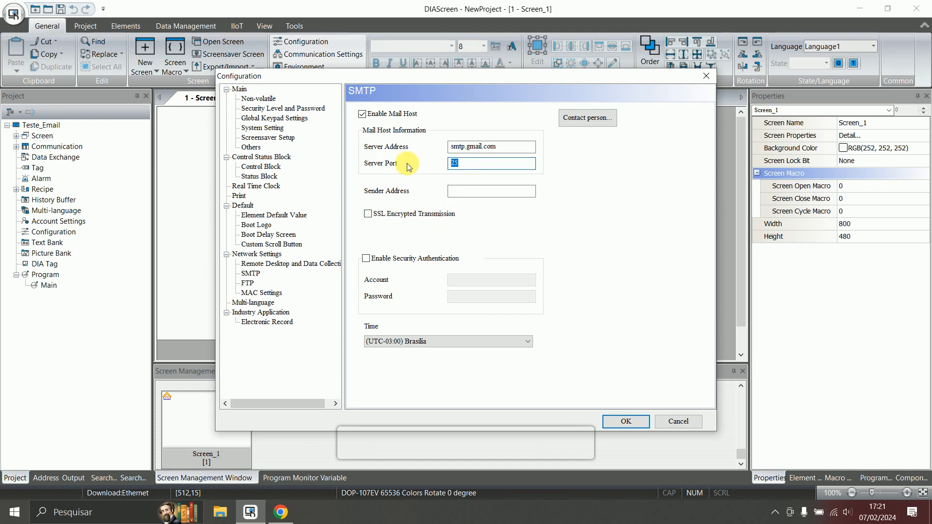
{"action": "type", "text": "587"}
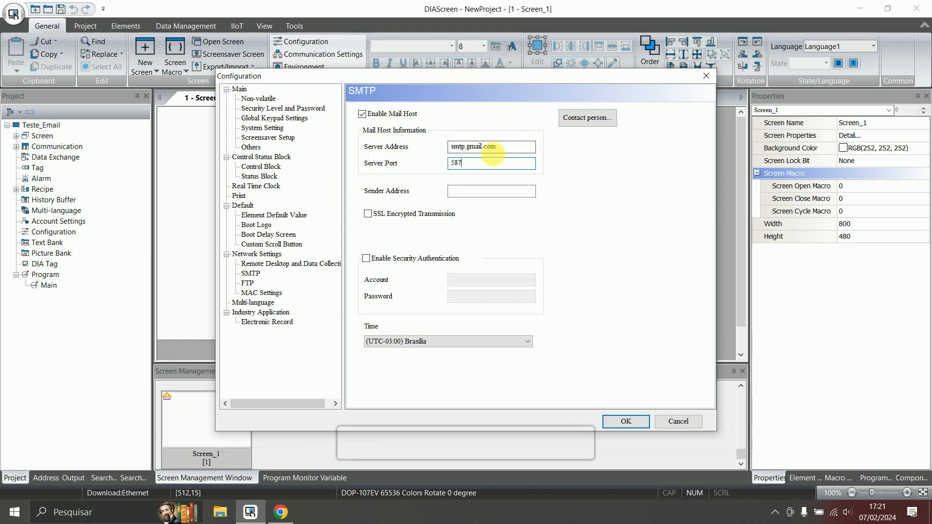
{"action": "left_click", "coordinate": [523, 150]}
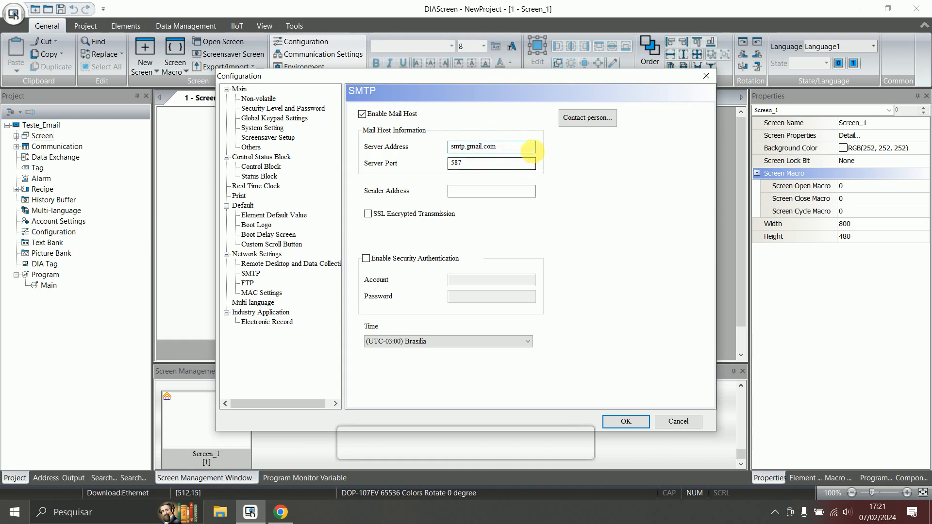
Step: Enable security authentication and enter the sending Gmail address in the Account field
{"action": "left_click", "coordinate": [385, 263]}
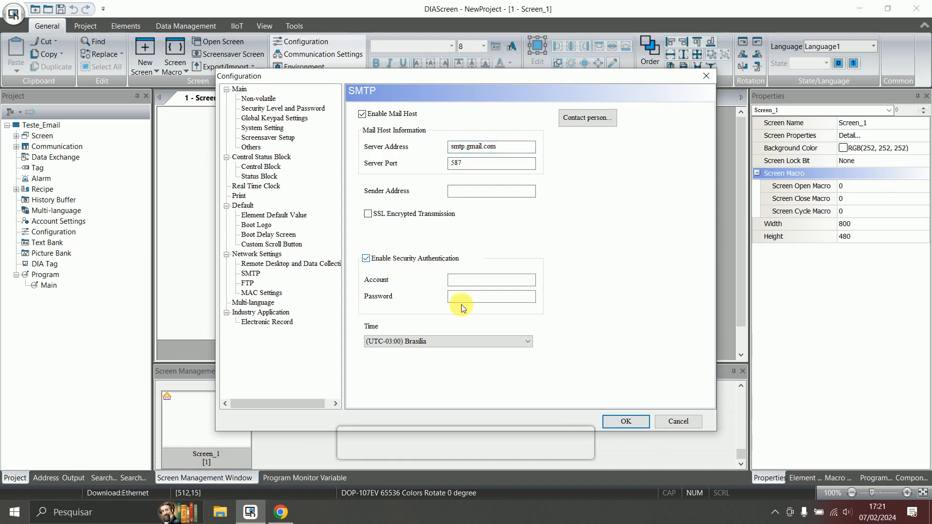
{"action": "left_click", "coordinate": [494, 282]}
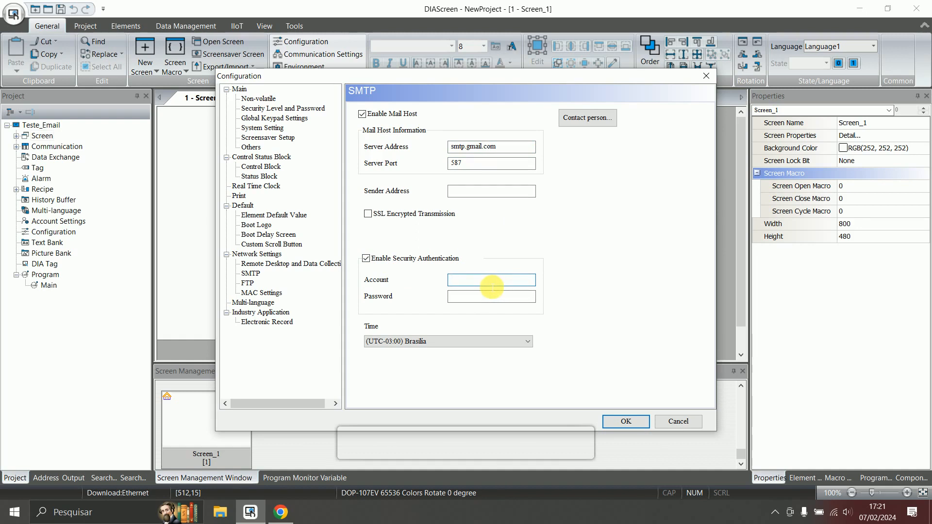
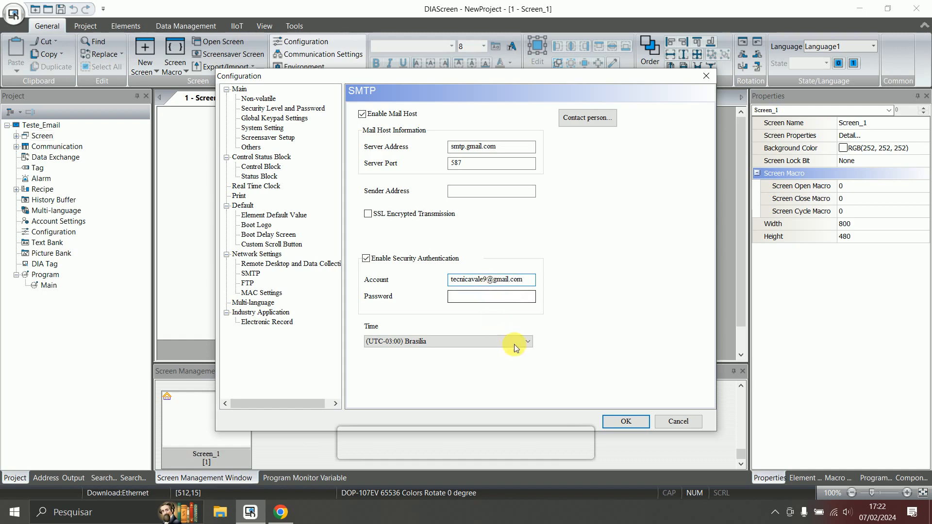
{"action": "left_click", "coordinate": [489, 297]}
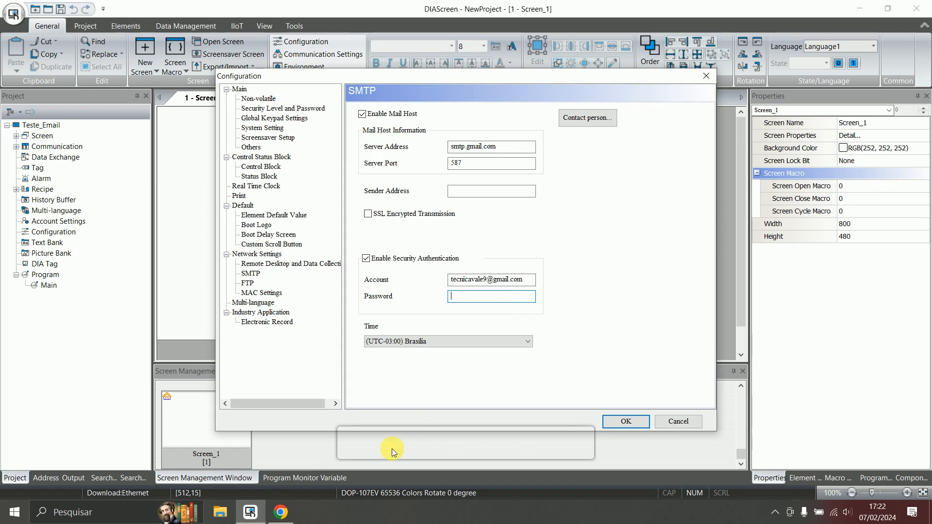
Step: Search 'gmail entrar' in a new Chrome tab and open the Google Account sign-in result
{"action": "left_click", "coordinate": [281, 515]}
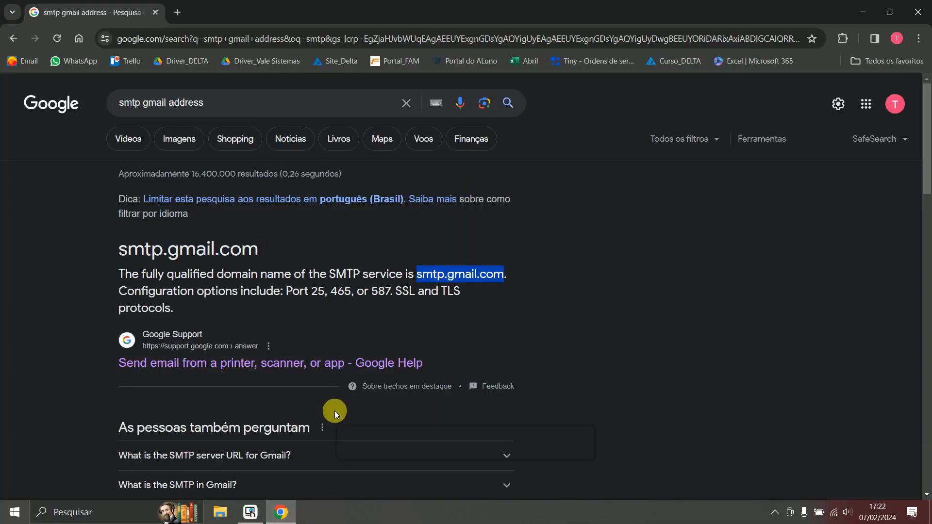
{"action": "left_click", "coordinate": [173, 12]}
{"action": "left_click", "coordinate": [188, 39]}
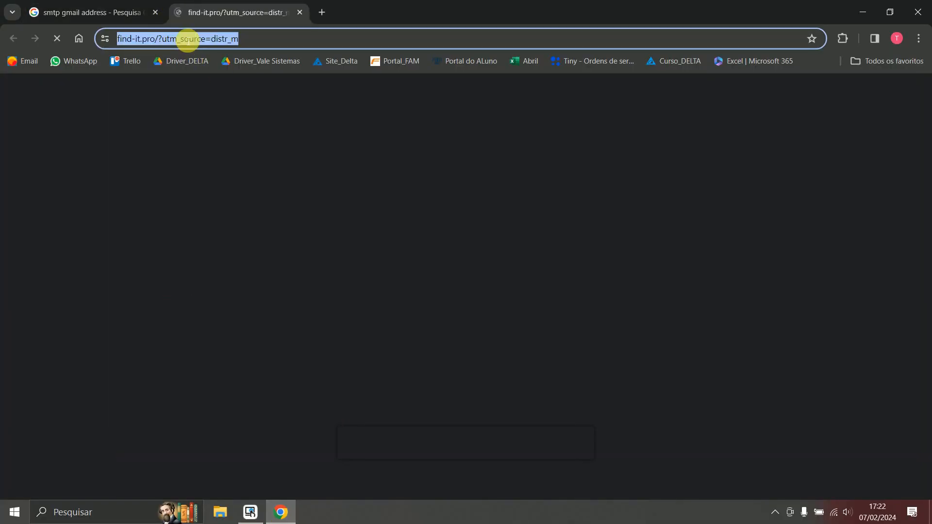
{"action": "type", "text": "gmail"}
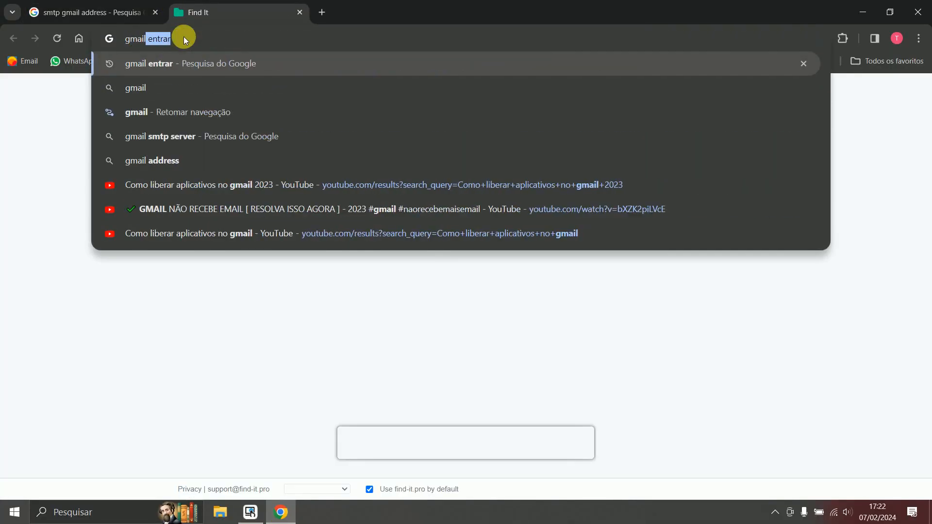
{"action": "left_click", "coordinate": [184, 65]}
{"action": "left_click", "coordinate": [211, 314]}
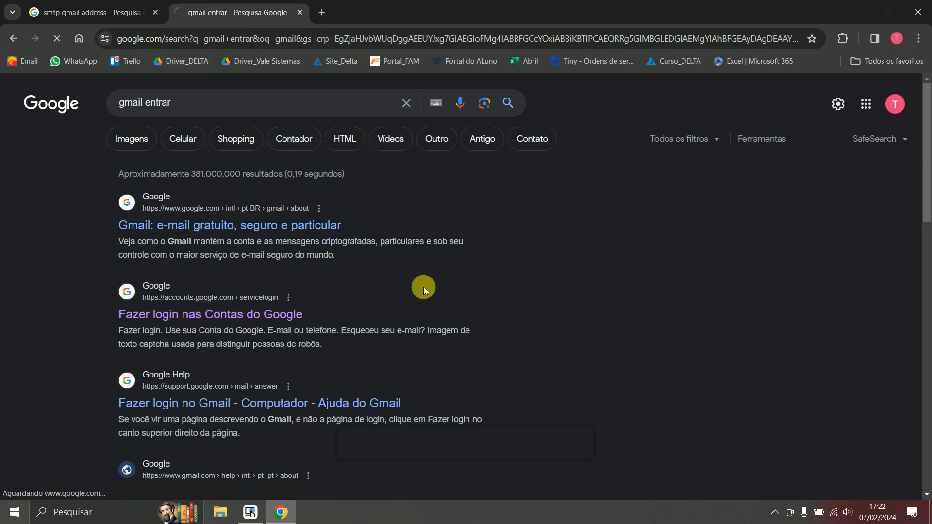
Step: Open the account's Segurança settings page
{"action": "left_click", "coordinate": [873, 93]}
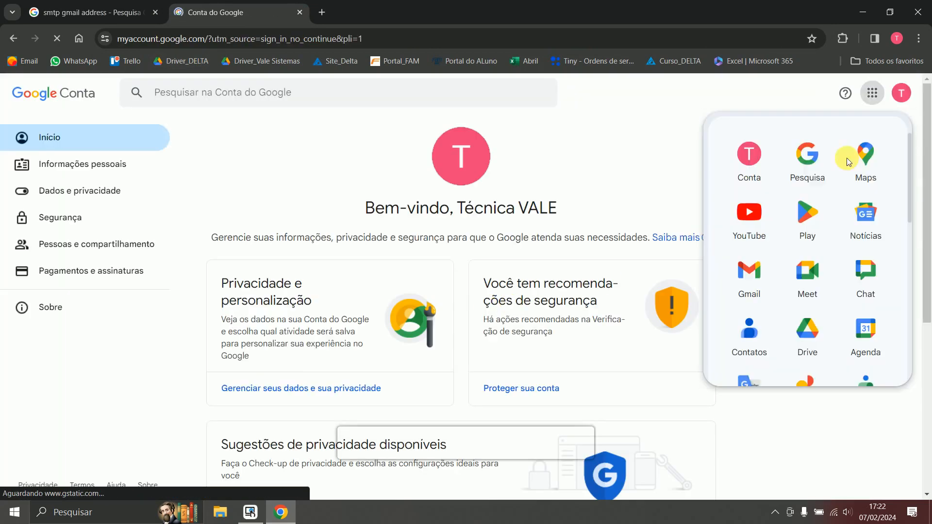
{"action": "left_click", "coordinate": [600, 125]}
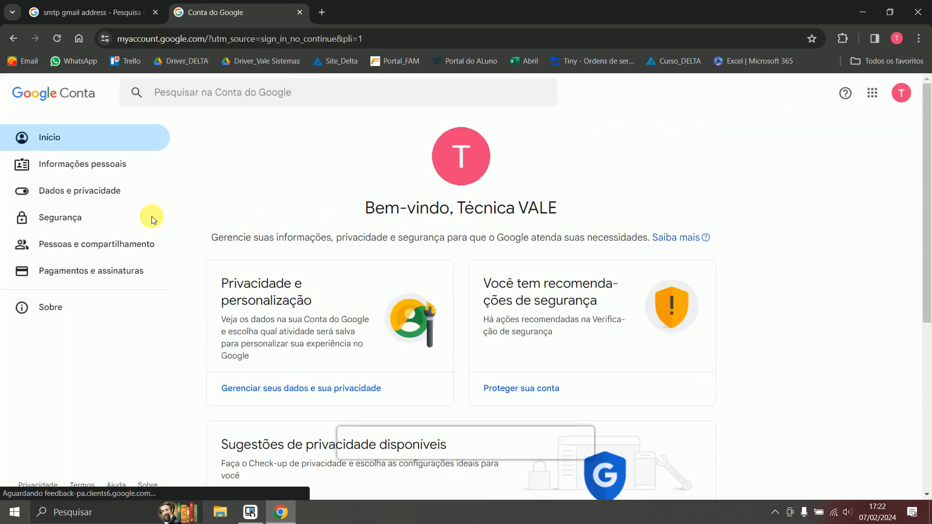
{"action": "left_click", "coordinate": [74, 217]}
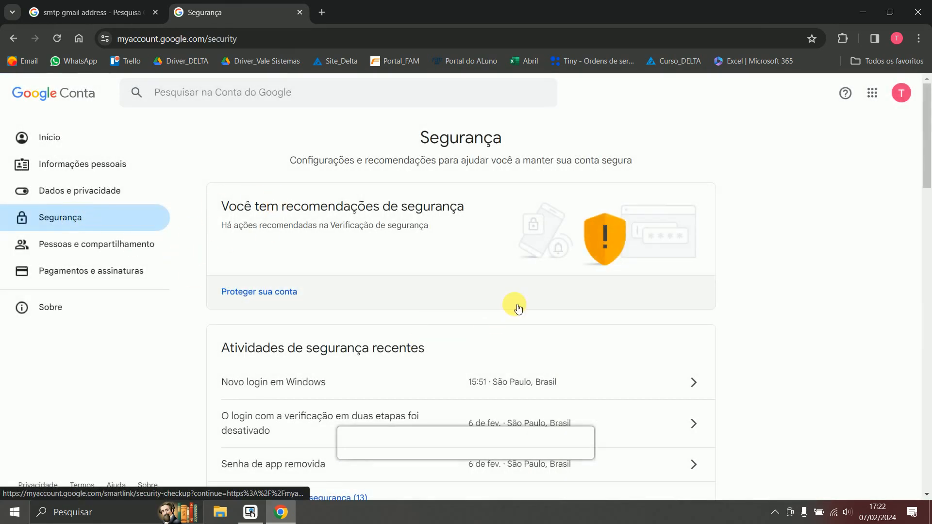
{"action": "scroll", "coordinate": [749, 343], "scroll_direction": "down", "scroll_amount": 3}
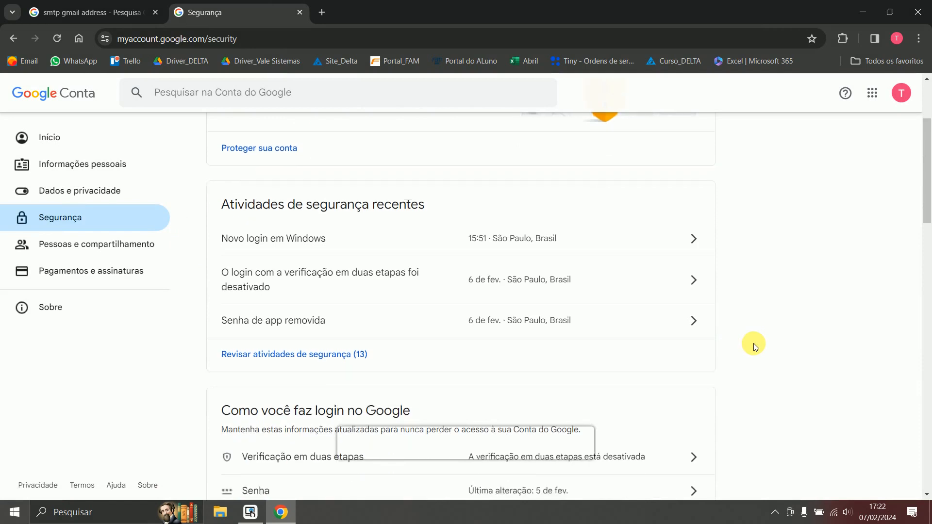
{"action": "scroll", "coordinate": [754, 343], "scroll_direction": "down", "scroll_amount": 6}
{"action": "scroll", "coordinate": [753, 343], "scroll_direction": "down", "scroll_amount": 12}
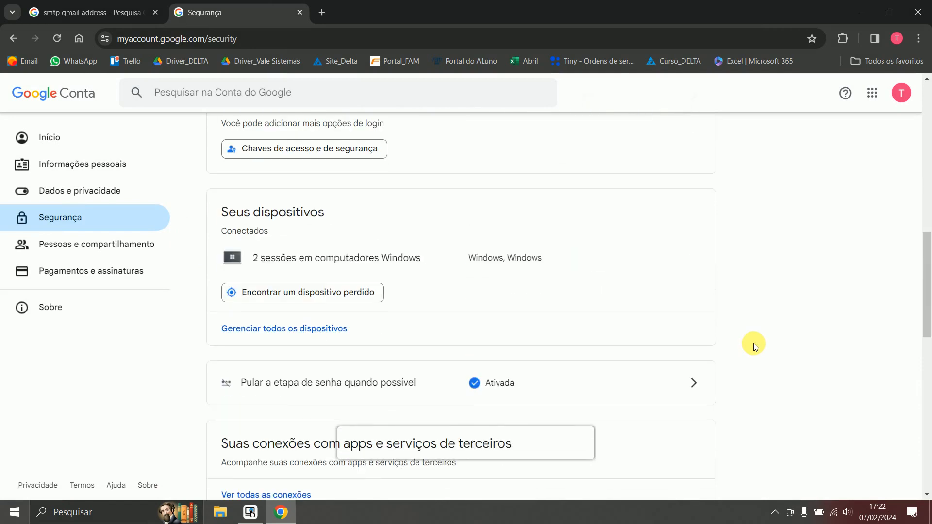
{"action": "scroll", "coordinate": [753, 342], "scroll_direction": "up", "scroll_amount": 20}
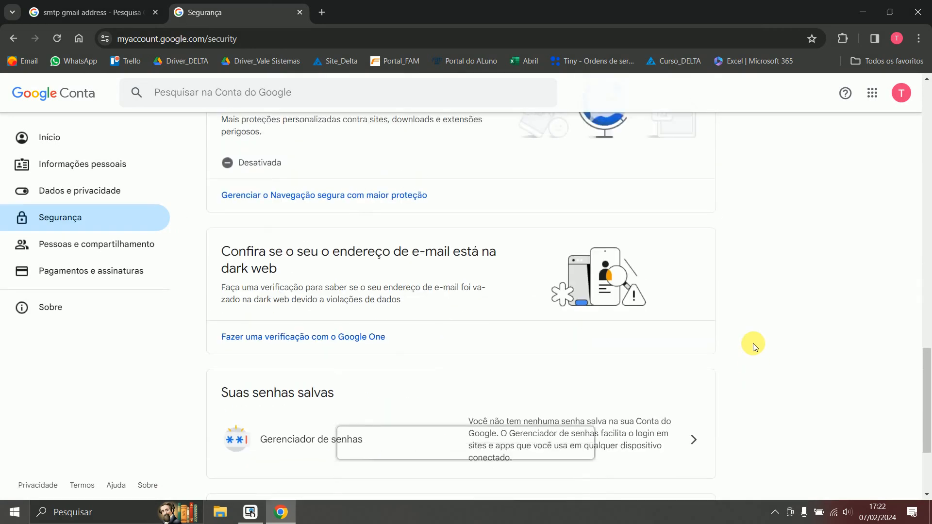
{"action": "scroll", "coordinate": [747, 345], "scroll_direction": "down", "scroll_amount": 4}
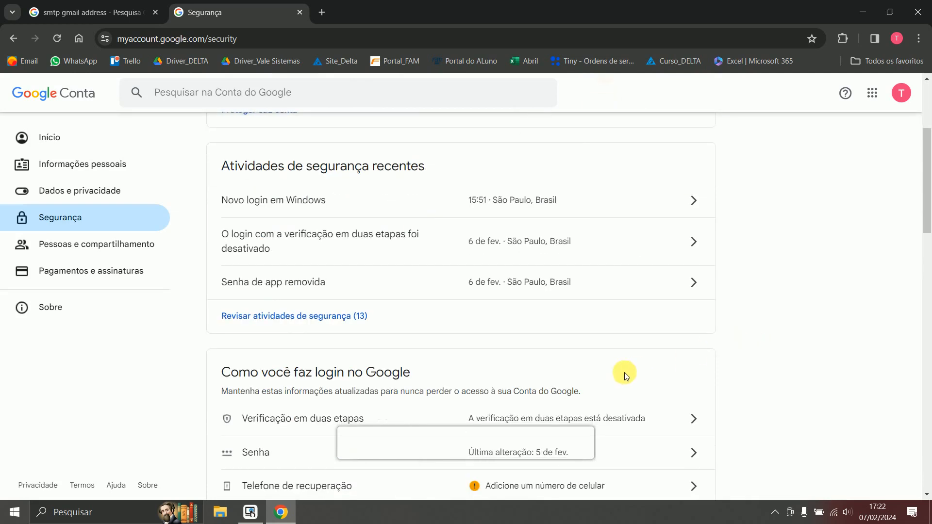
{"action": "scroll", "coordinate": [614, 403], "scroll_direction": "down", "scroll_amount": 1}
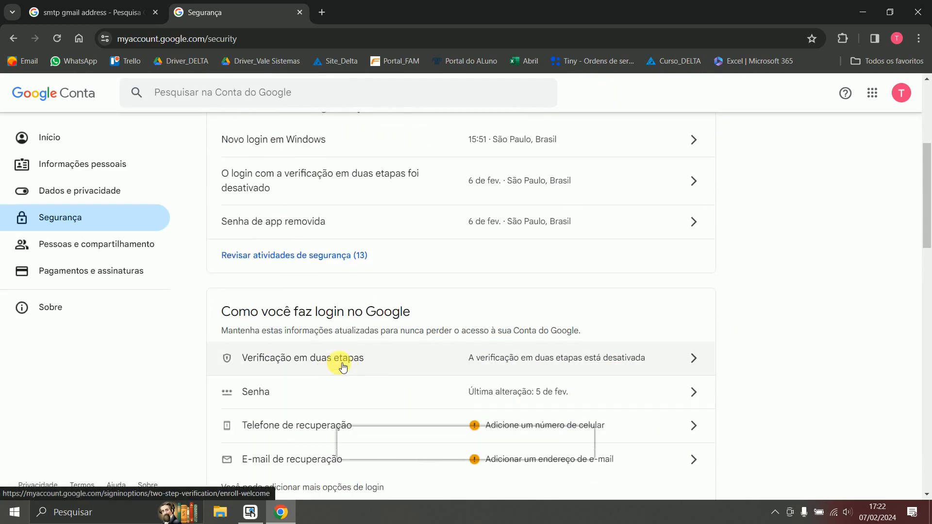
{"action": "scroll", "coordinate": [537, 357], "scroll_direction": "down", "scroll_amount": 1}
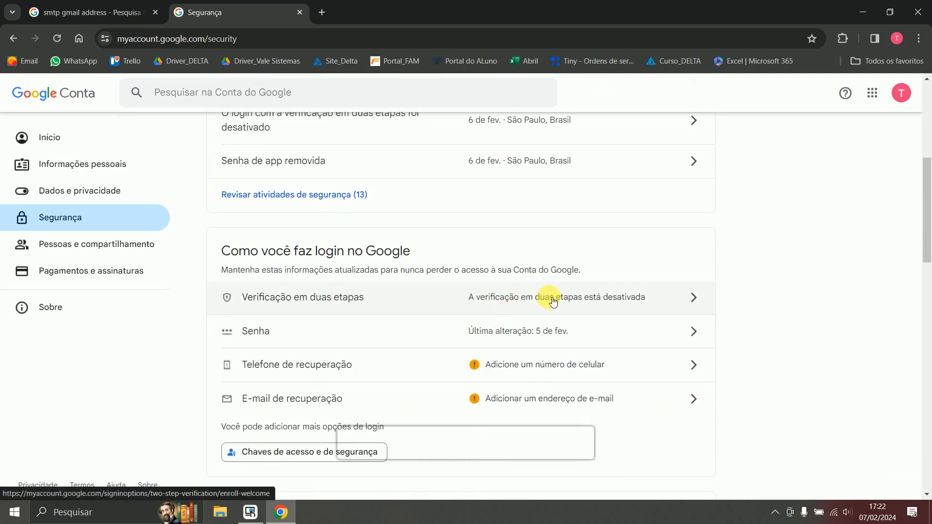
Step: Start two-step verification setup and confirm identity with the account password
{"action": "left_click", "coordinate": [601, 303]}
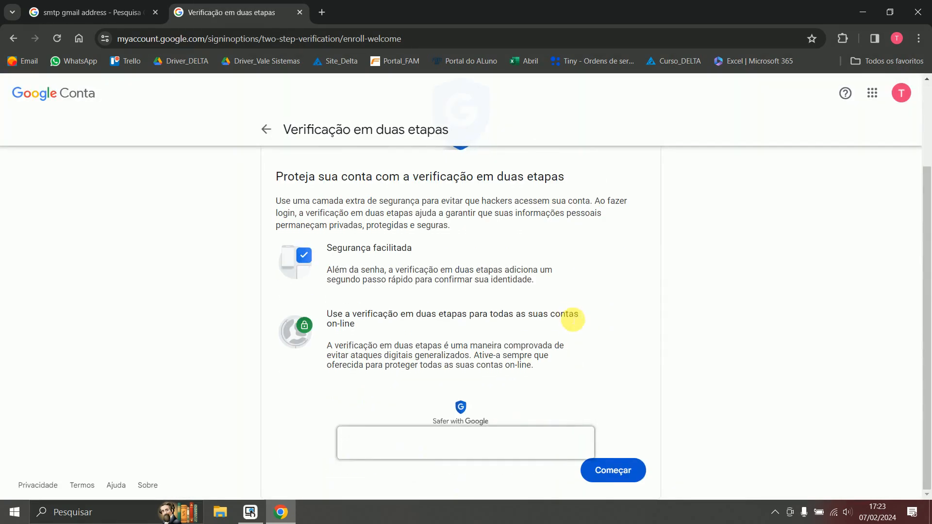
{"action": "left_click", "coordinate": [619, 472]}
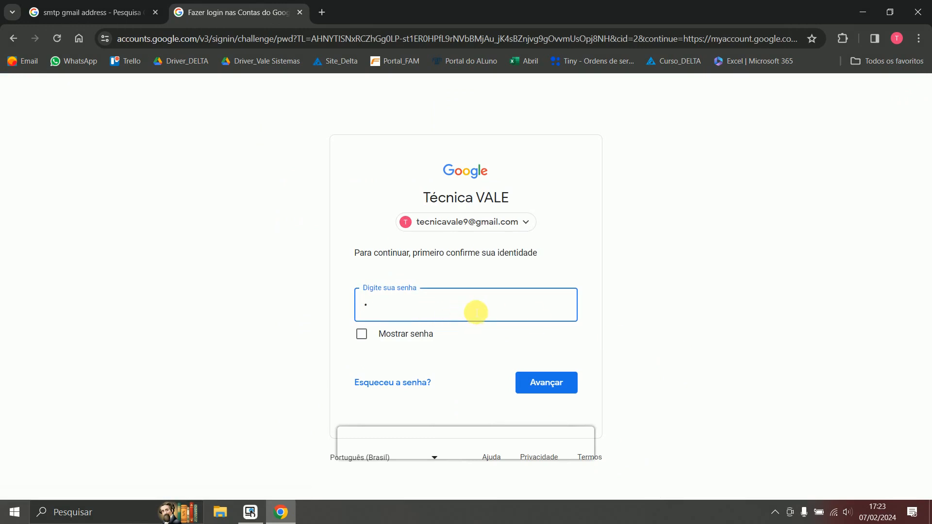
{"action": "type", "text": "********"}
{"action": "left_click", "coordinate": [558, 381]}
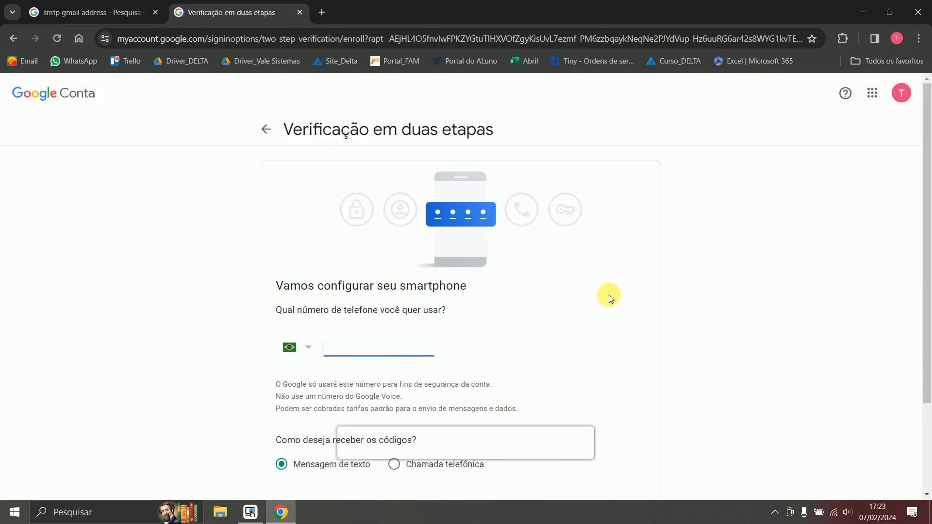
{"action": "scroll", "coordinate": [609, 295], "scroll_direction": "down", "scroll_amount": 3}
{"action": "scroll", "coordinate": [377, 233], "scroll_direction": "up", "scroll_amount": 1}
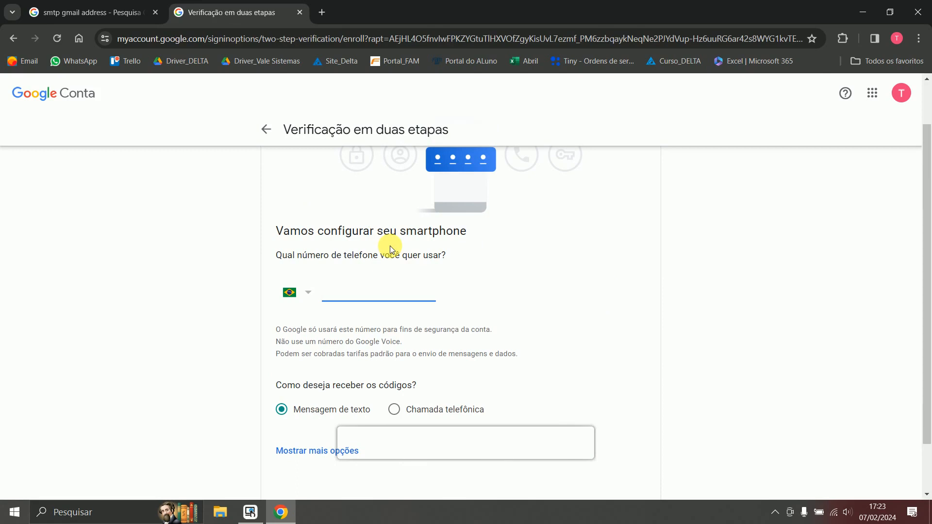
Step: Enter the phone number and the texted code, then activate two-step verification
{"action": "scroll", "coordinate": [392, 243], "scroll_direction": "down", "scroll_amount": 1}
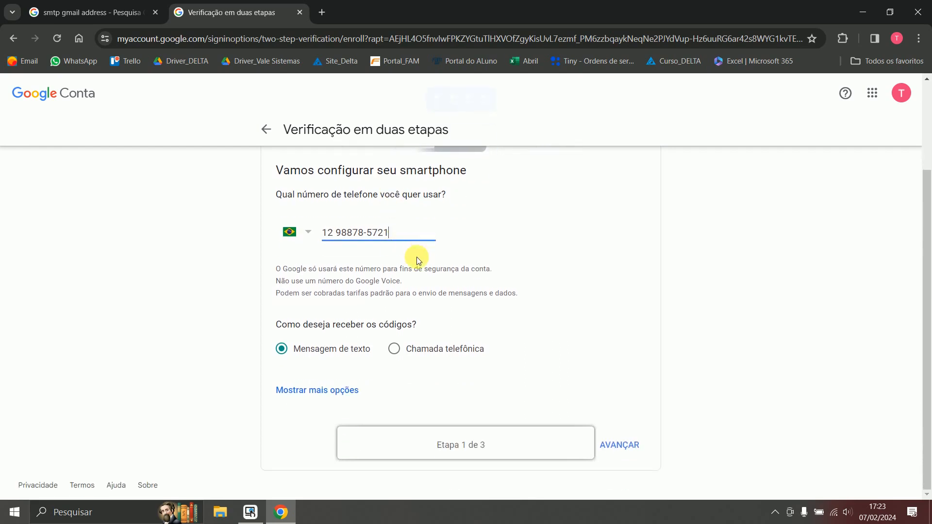
{"action": "left_click", "coordinate": [635, 444]}
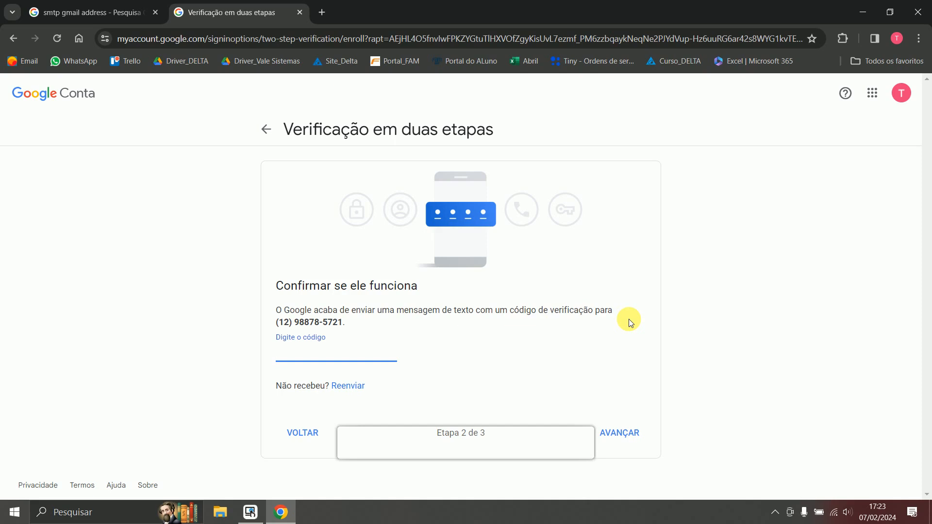
{"action": "left_click", "coordinate": [638, 436]}
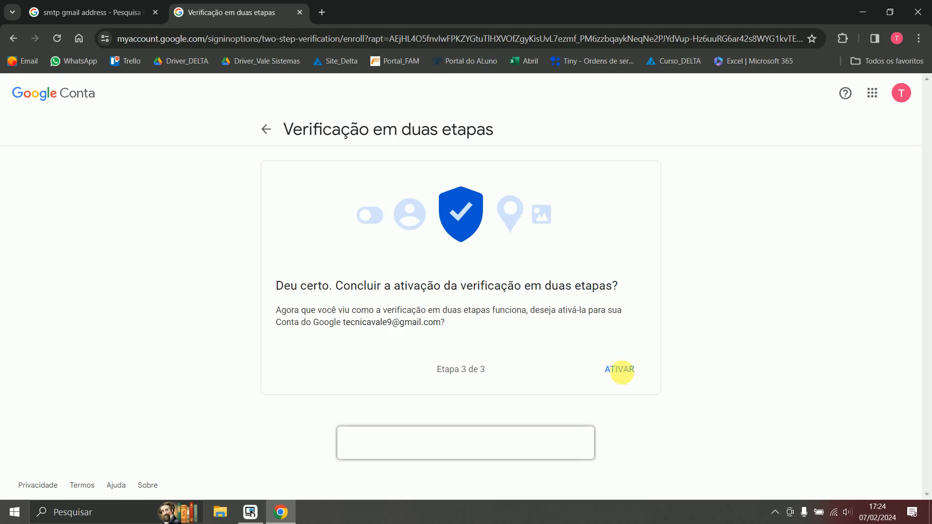
{"action": "left_click", "coordinate": [619, 370]}
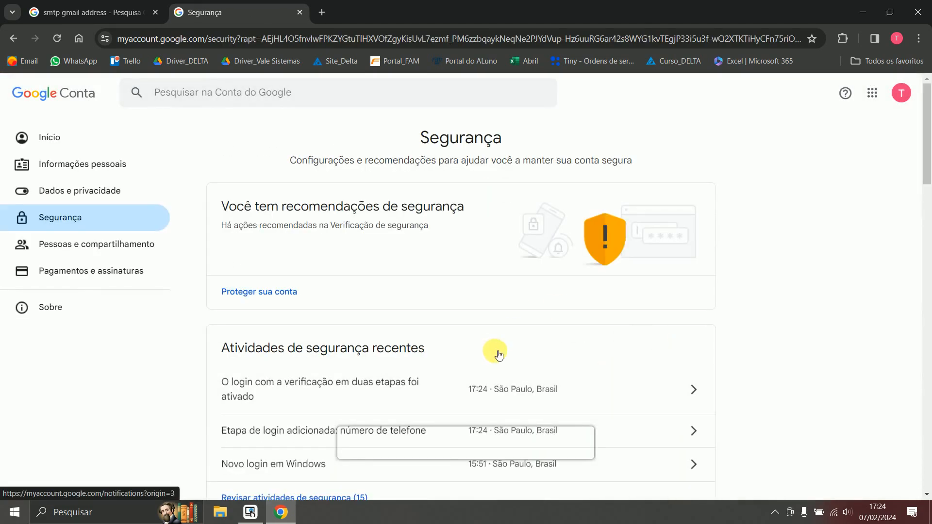
Step: Open Verificação em duas etapas and go to its Senhas de app page
{"action": "scroll", "coordinate": [552, 358], "scroll_direction": "down", "scroll_amount": 3}
{"action": "scroll", "coordinate": [575, 361], "scroll_direction": "down", "scroll_amount": 3}
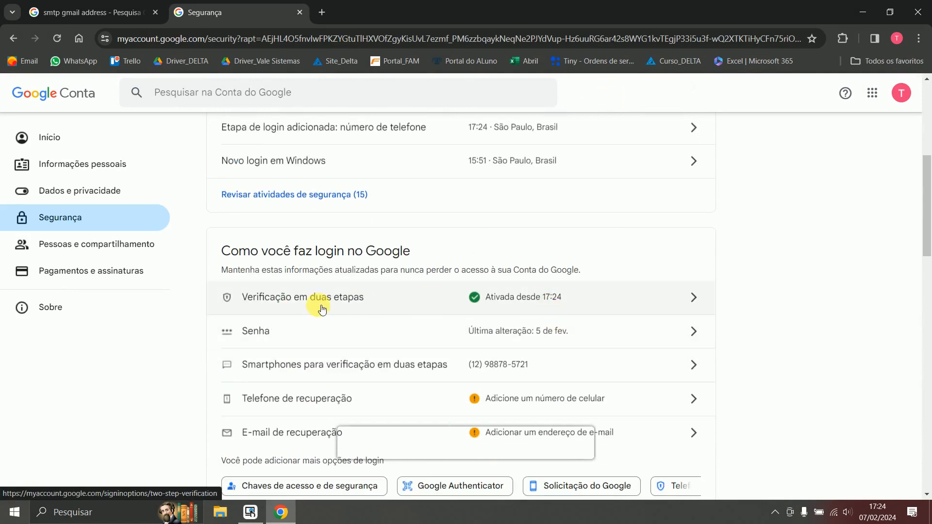
{"action": "left_click", "coordinate": [536, 302]}
{"action": "scroll", "coordinate": [560, 301], "scroll_direction": "down", "scroll_amount": 12}
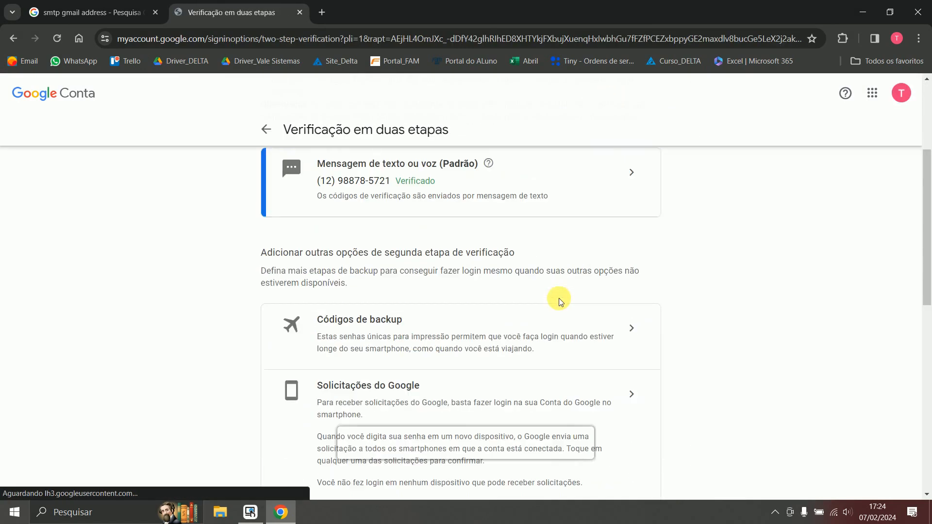
{"action": "scroll", "coordinate": [560, 301], "scroll_direction": "down", "scroll_amount": 2}
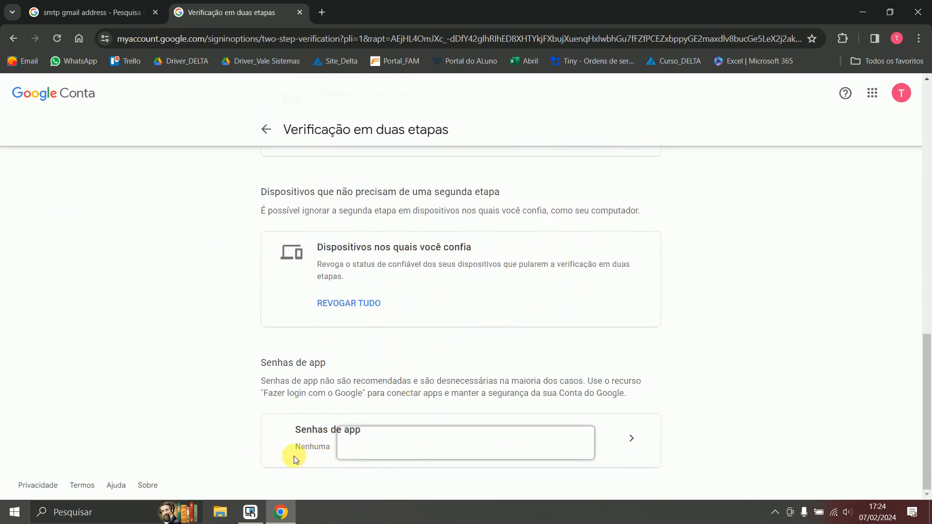
{"action": "left_click", "coordinate": [633, 441]}
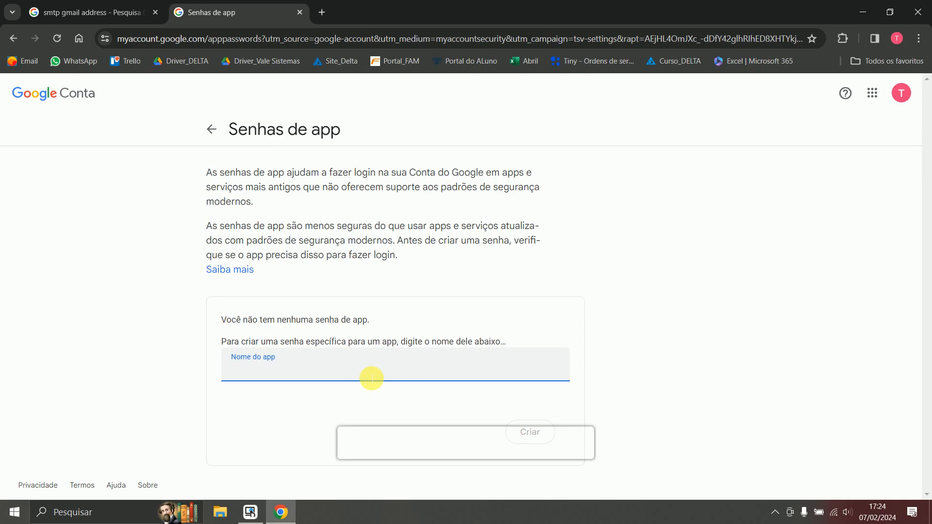
Step: Create the DOP-100 app password, copy the generated password, and close the notice
{"action": "type", "text": "DOP-100"}
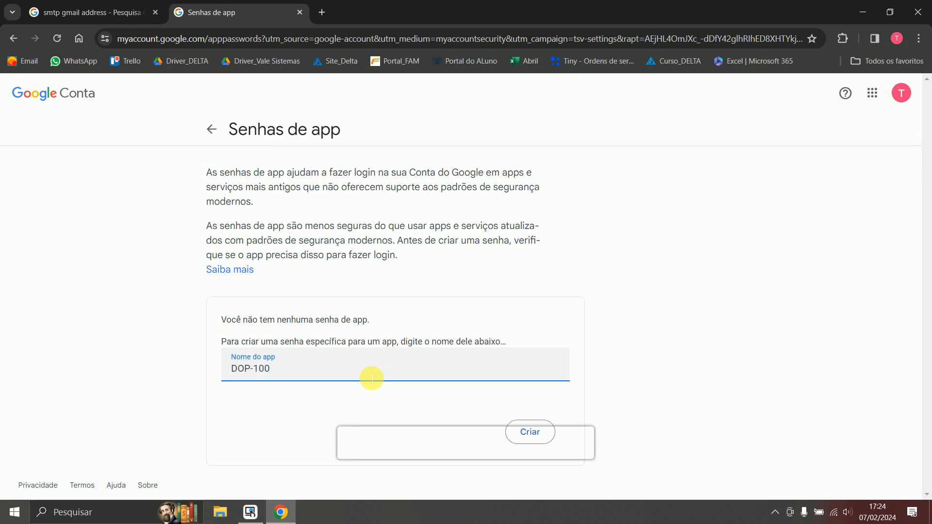
{"action": "left_click", "coordinate": [525, 426]}
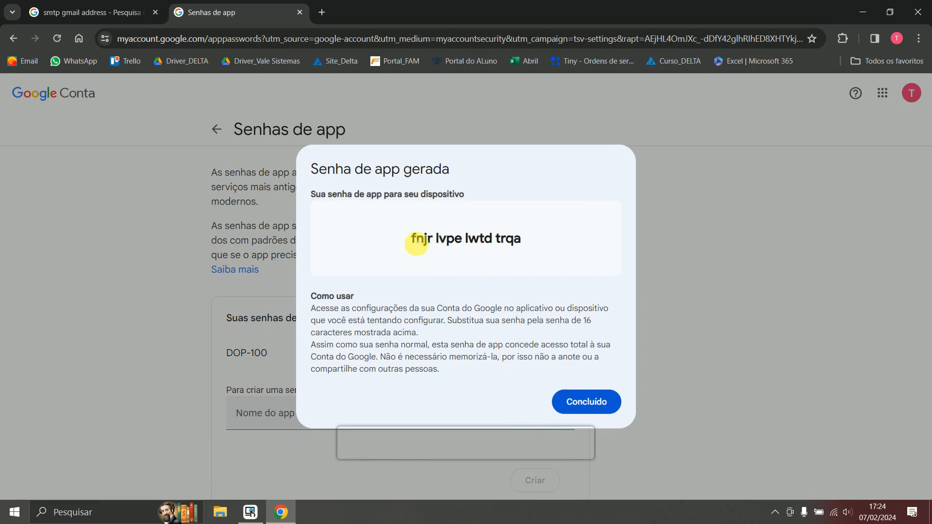
{"action": "left_click_drag", "start_coordinate": [415, 241], "coordinate": [516, 239]}
{"action": "right_click", "coordinate": [512, 241]}
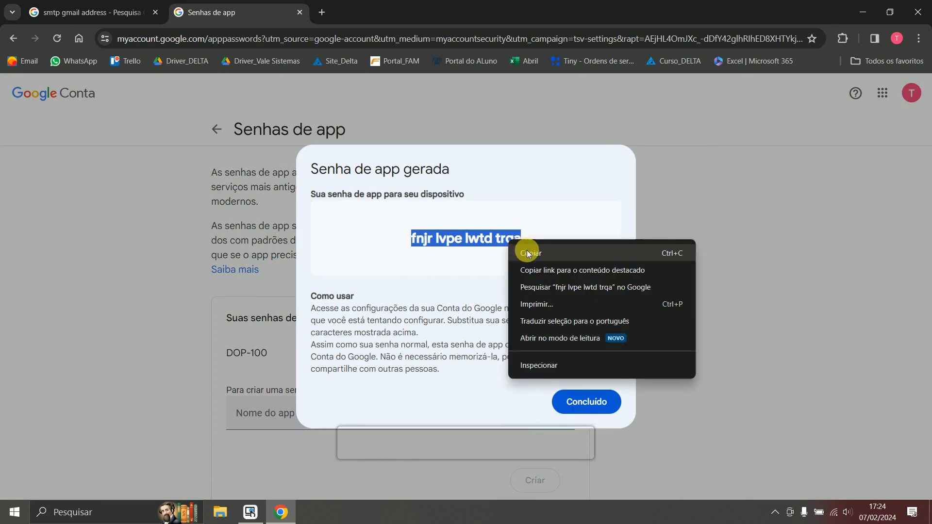
{"action": "left_click", "coordinate": [526, 251]}
{"action": "left_click", "coordinate": [591, 400]}
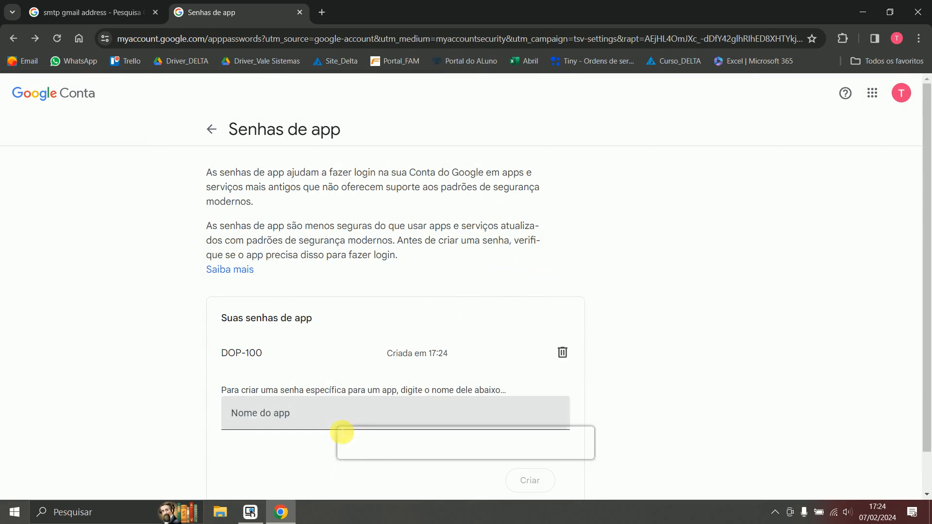
{"action": "left_click", "coordinate": [251, 512]}
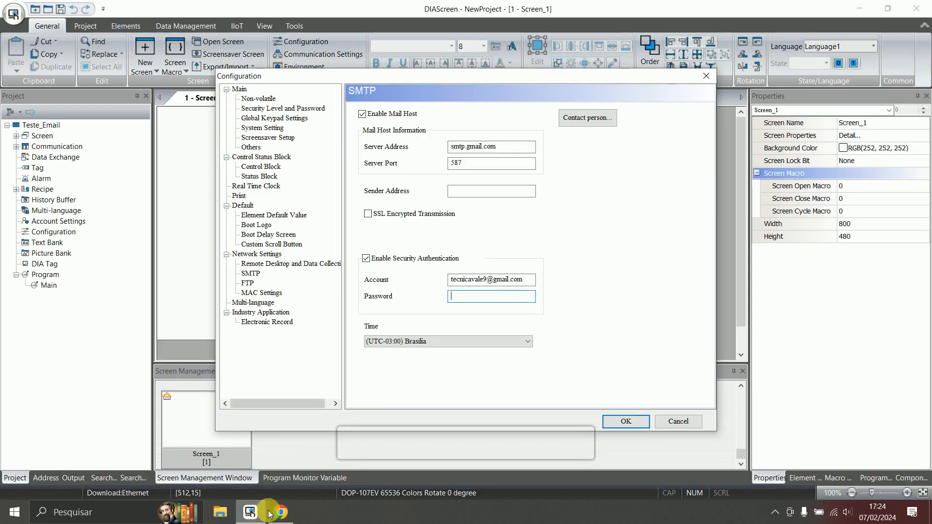
Step: Paste the app password into the SMTP Password field and confirm with OK
{"action": "right_click", "coordinate": [474, 301]}
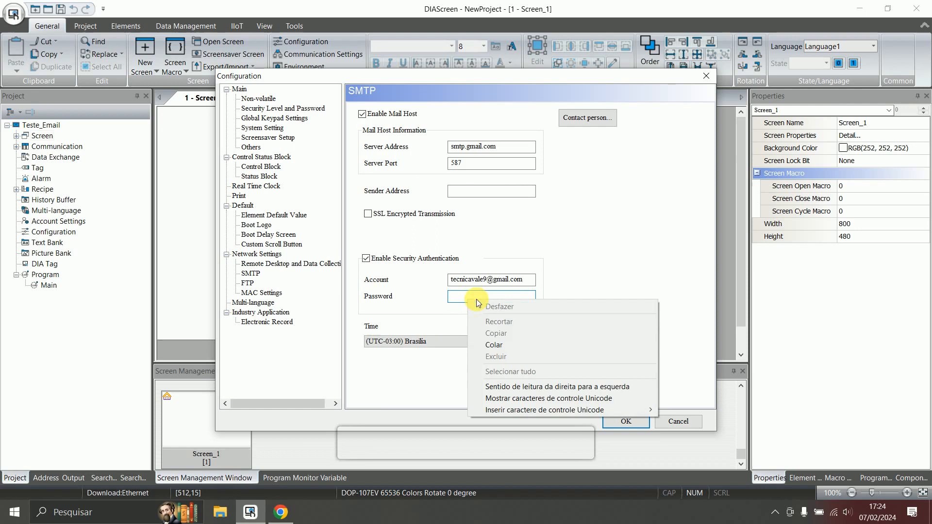
{"action": "left_click", "coordinate": [525, 343]}
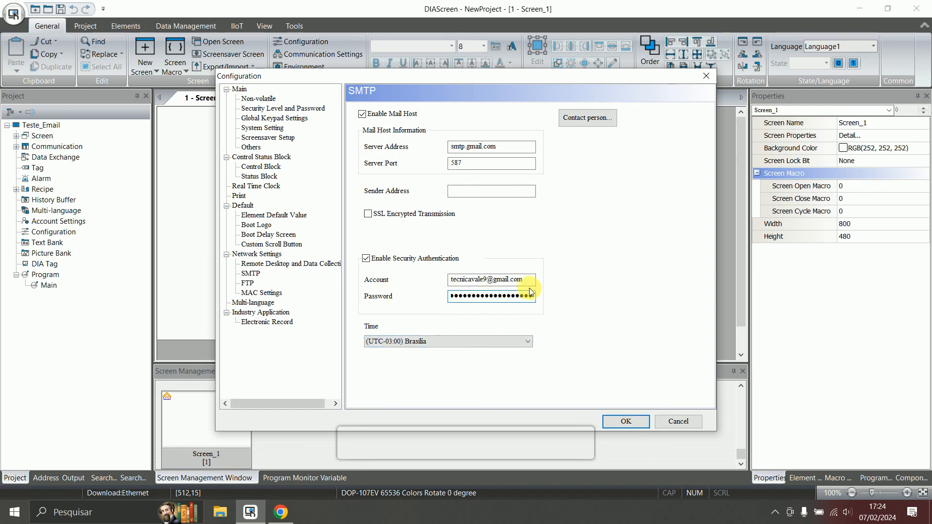
{"action": "left_click", "coordinate": [614, 422]}
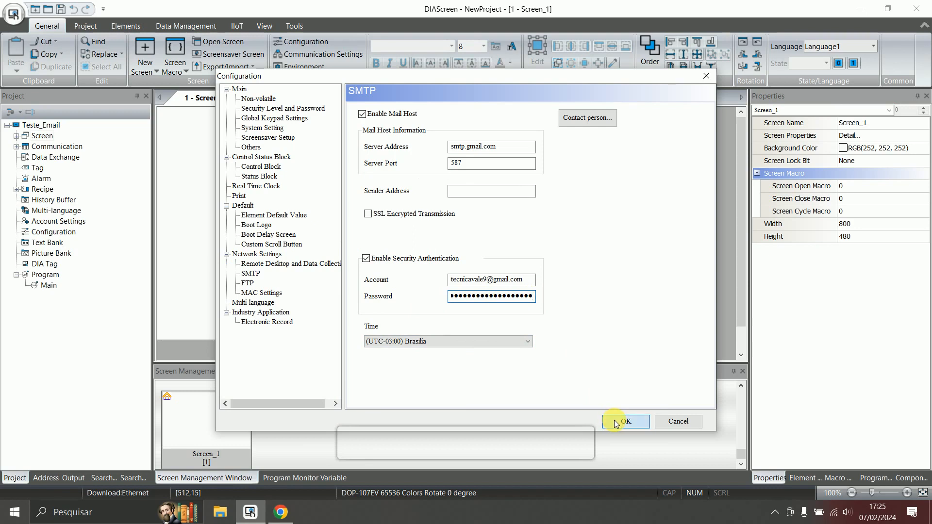
Step: Enable VNC remote access in Remote Desktop and Data Collection settings with a new password
{"action": "left_click", "coordinate": [323, 43]}
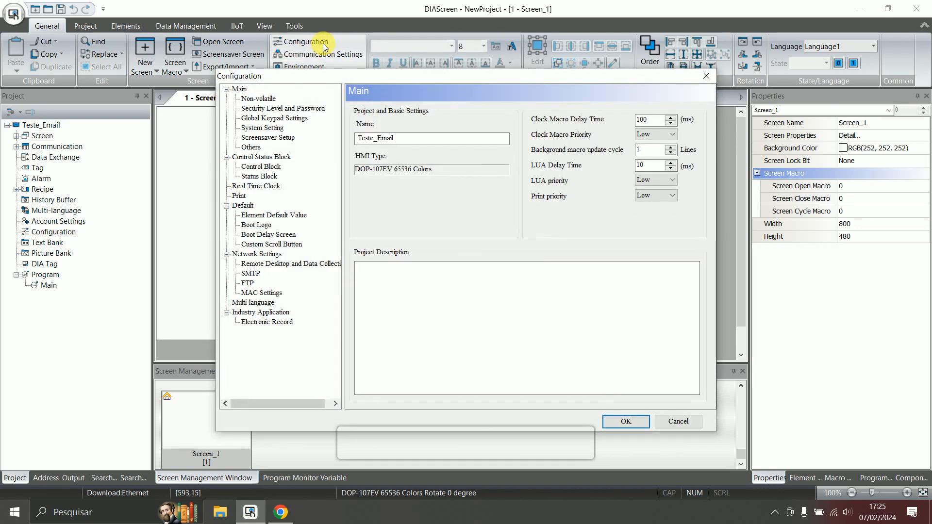
{"action": "left_click", "coordinate": [291, 263]}
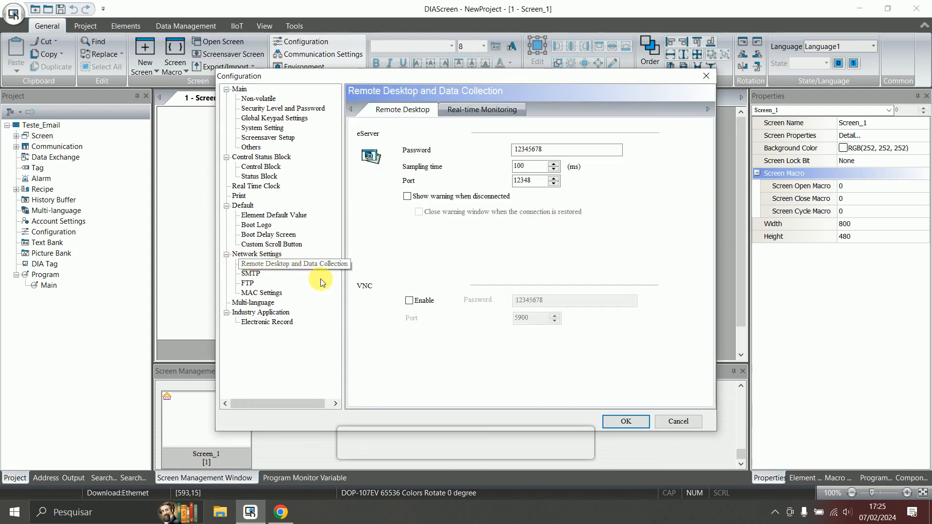
{"action": "left_click", "coordinate": [409, 301]}
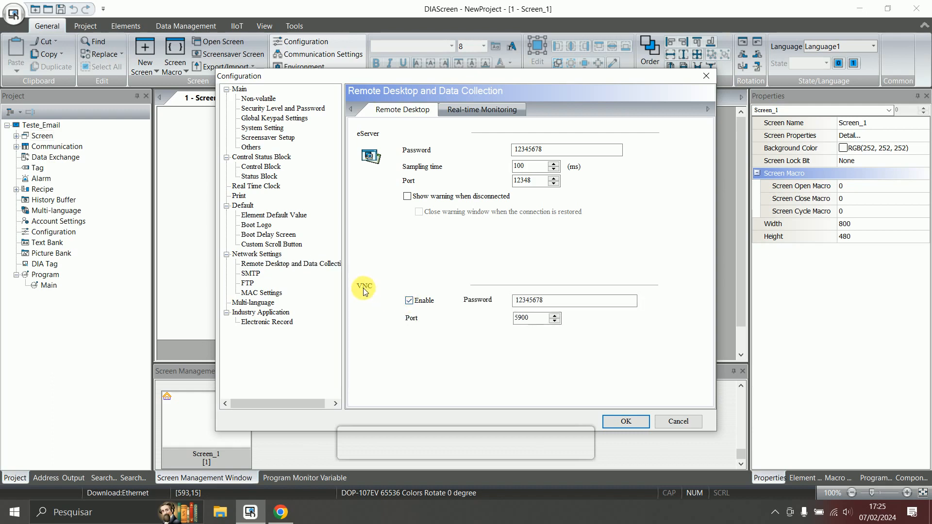
{"action": "left_click_drag", "start_coordinate": [536, 300], "coordinate": [455, 301]}
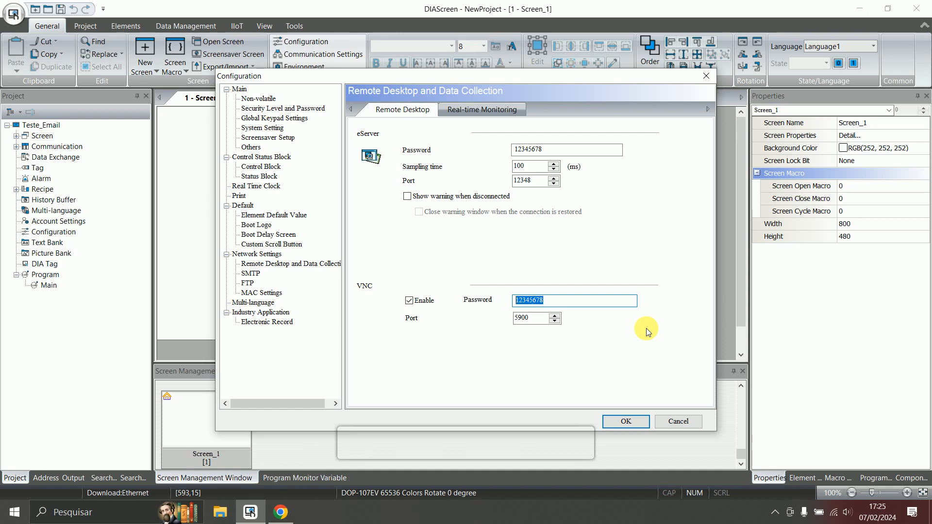
{"action": "left_click", "coordinate": [627, 421]}
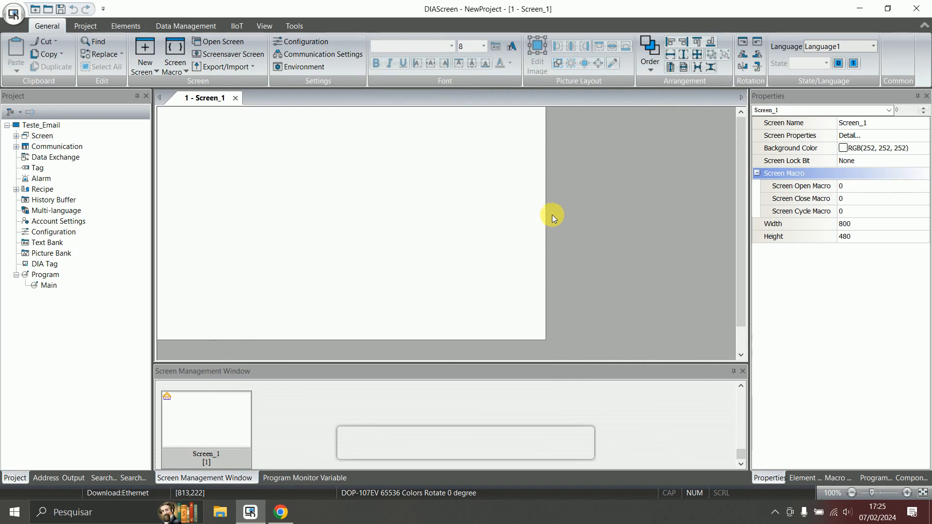
Step: Draw a Maintained button on Screen_1
{"action": "left_click", "coordinate": [126, 26]}
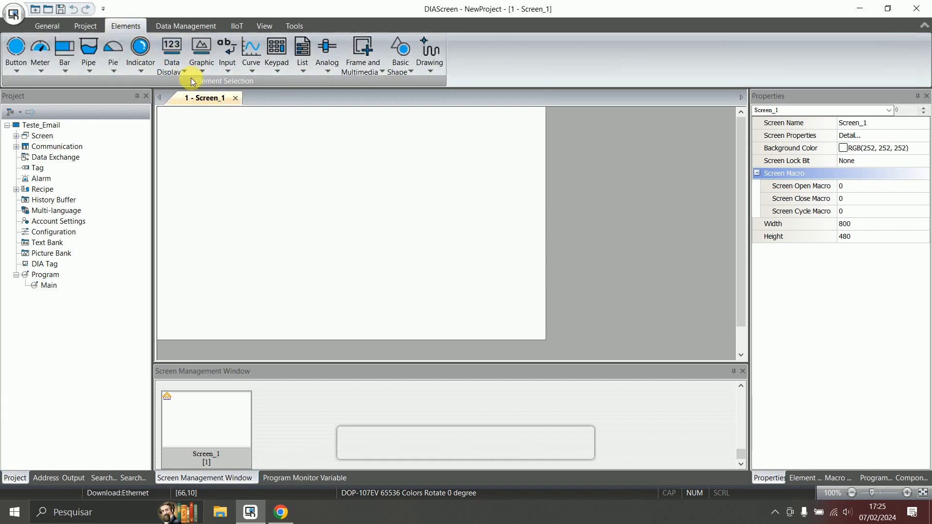
{"action": "left_click", "coordinate": [16, 64]}
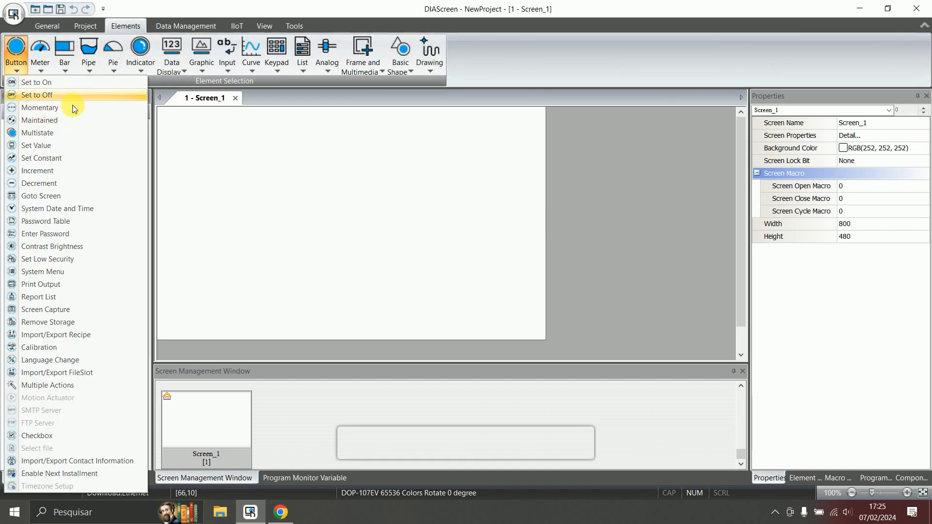
{"action": "left_click", "coordinate": [68, 120]}
{"action": "left_click_drag", "start_coordinate": [221, 234], "coordinate": [270, 299]}
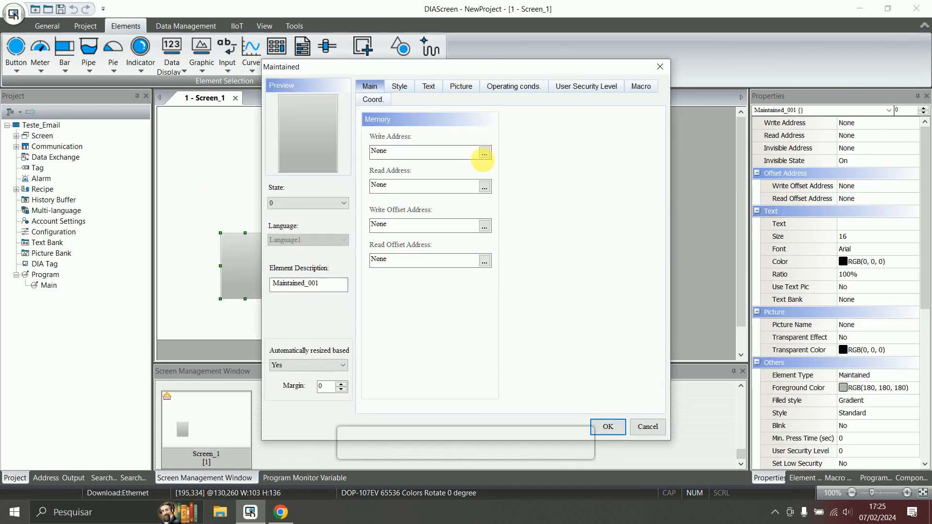
Step: Set the Maintained button's write address to M0
{"action": "left_click", "coordinate": [484, 153]}
{"action": "left_click", "coordinate": [534, 160]}
{"action": "left_click", "coordinate": [516, 205]}
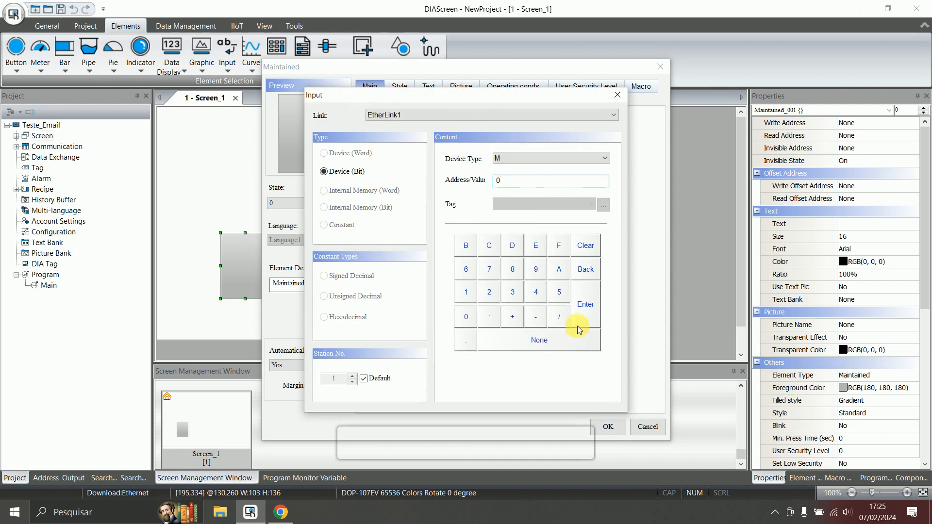
{"action": "left_click", "coordinate": [583, 306]}
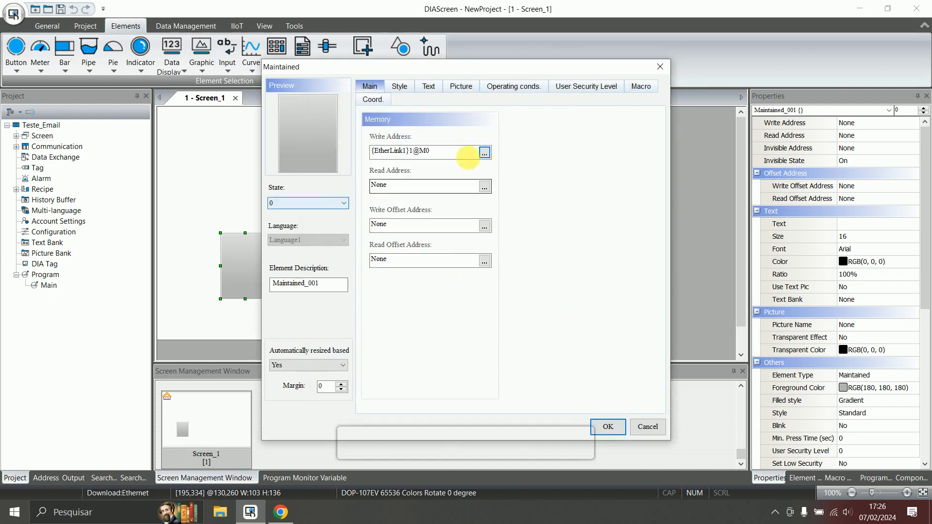
Step: Set the button style to Invisible and open the picture library from the Picture tab
{"action": "left_click", "coordinate": [399, 86]}
{"action": "left_click", "coordinate": [476, 139]}
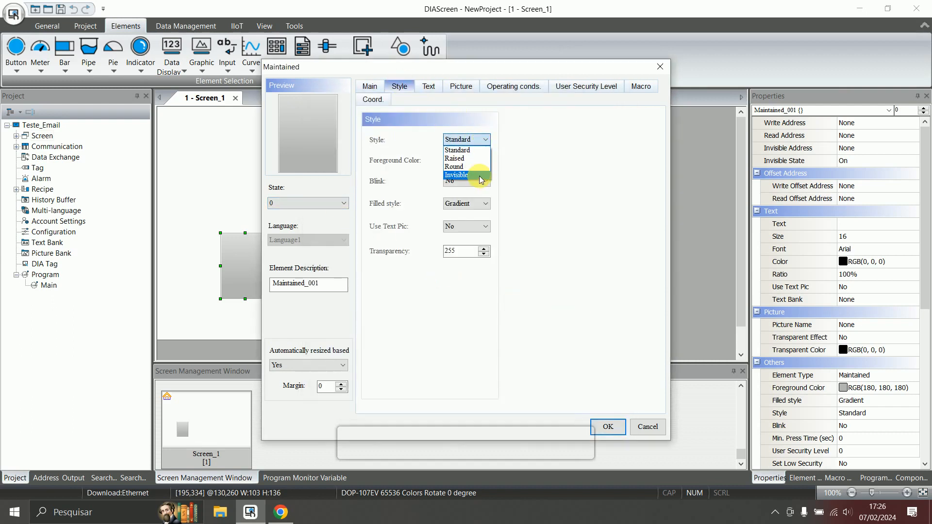
{"action": "left_click", "coordinate": [480, 175]}
{"action": "left_click", "coordinate": [507, 86]}
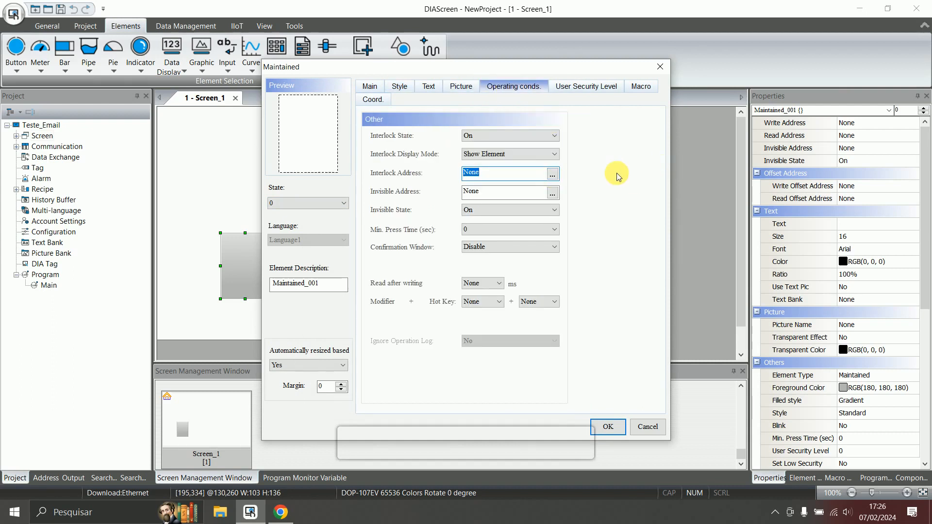
{"action": "left_click", "coordinate": [463, 89]}
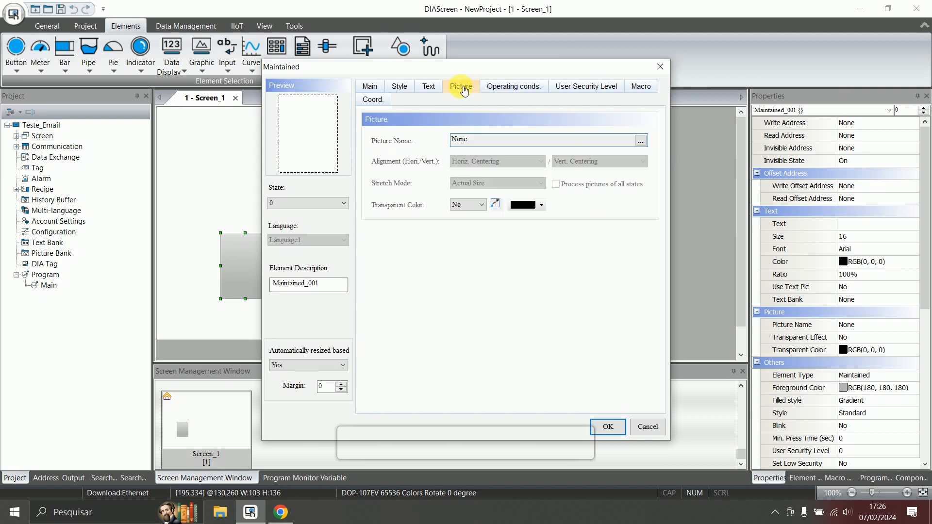
{"action": "left_click", "coordinate": [640, 140]}
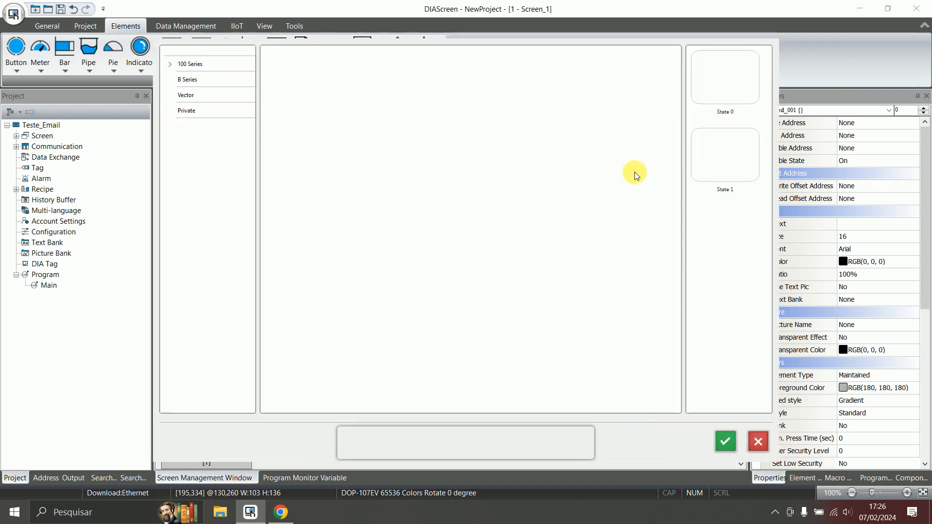
Step: Assign 100 Series Toggle Switches images 3 and 4 to states 0 and 1, stretched over the button
{"action": "left_click", "coordinate": [184, 69]}
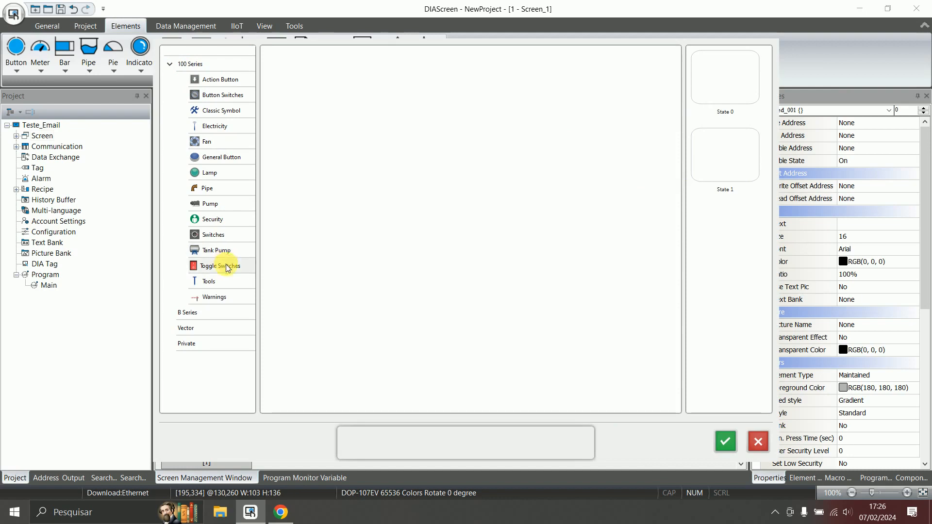
{"action": "left_click", "coordinate": [227, 266]}
{"action": "left_click_drag", "start_coordinate": [302, 73], "coordinate": [725, 78]}
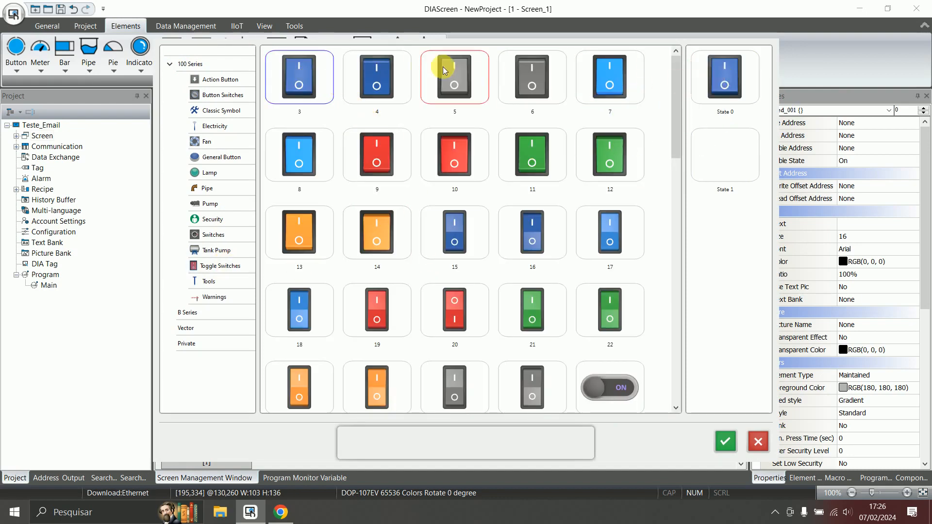
{"action": "left_click_drag", "start_coordinate": [377, 75], "coordinate": [731, 150]}
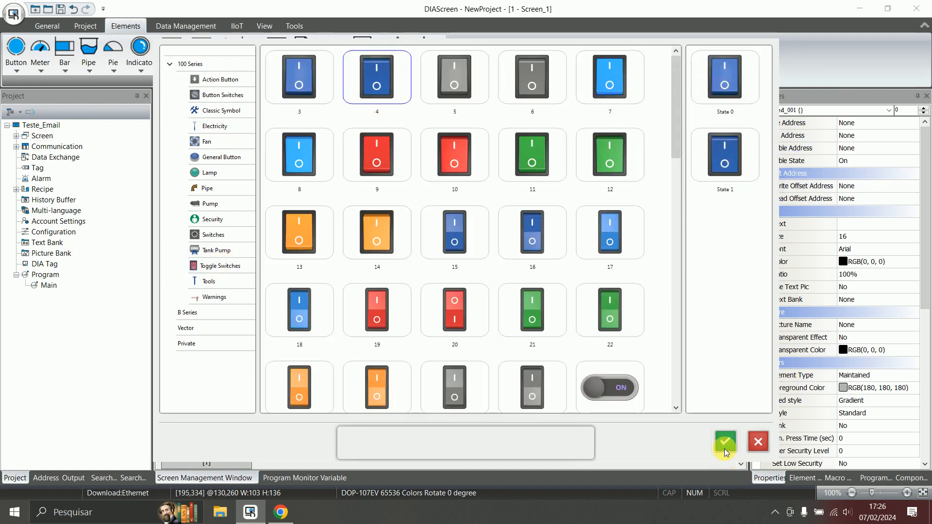
{"action": "left_click", "coordinate": [725, 443]}
{"action": "left_click", "coordinate": [498, 183]}
{"action": "left_click", "coordinate": [476, 206]}
{"action": "left_click", "coordinate": [313, 203]}
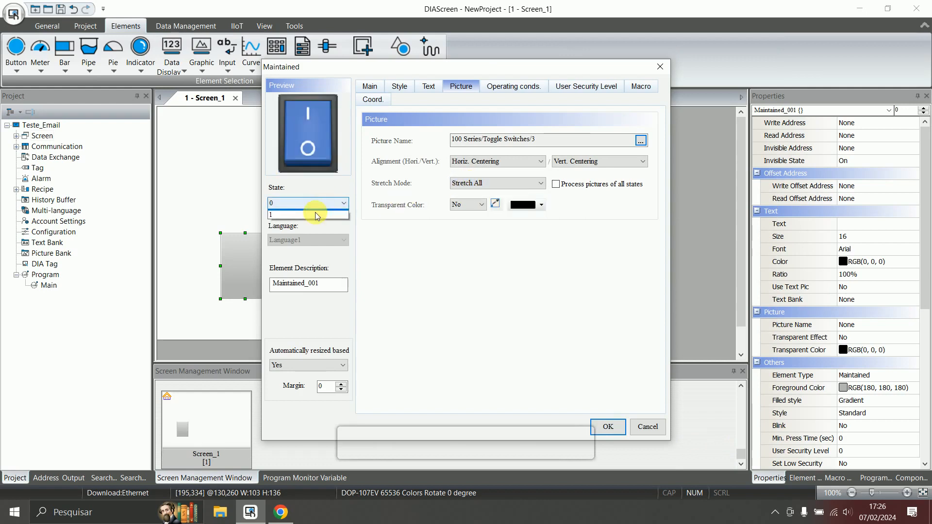
{"action": "left_click", "coordinate": [317, 214]}
{"action": "left_click", "coordinate": [509, 183]}
{"action": "left_click", "coordinate": [505, 206]}
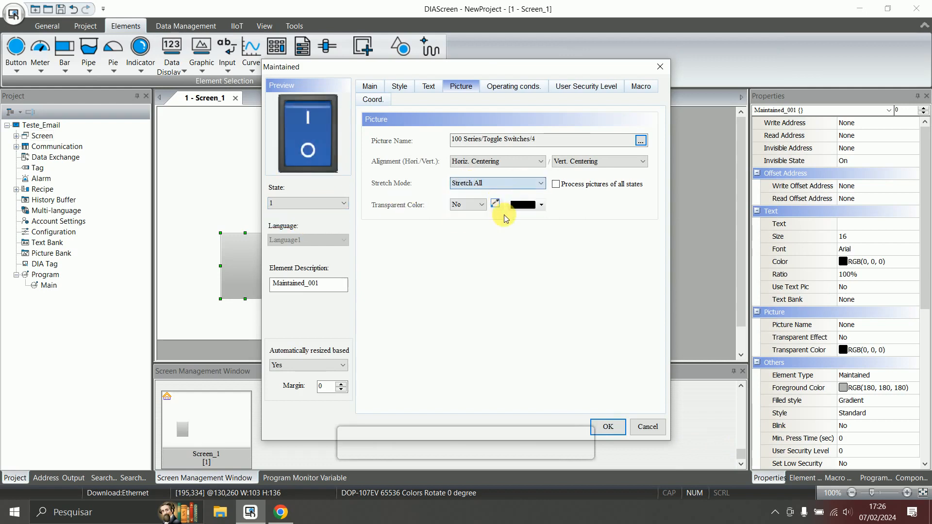
{"action": "left_click", "coordinate": [606, 427]}
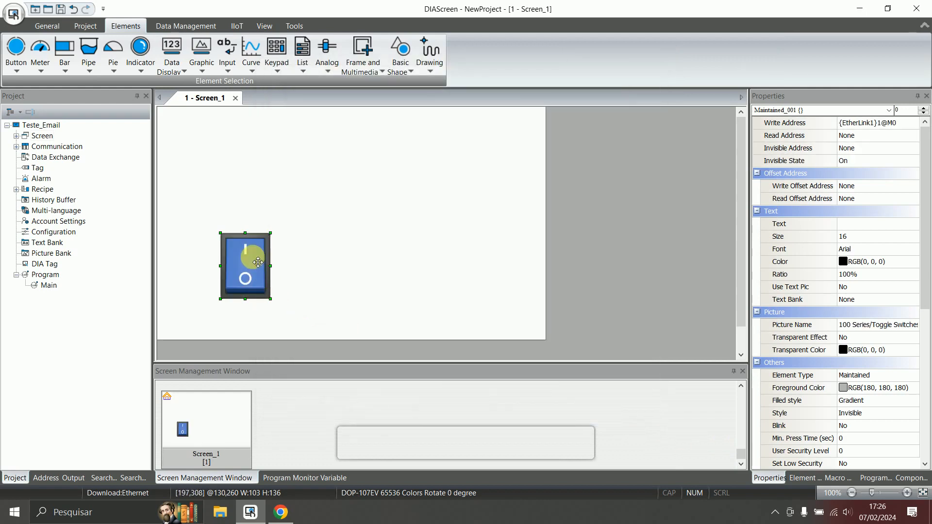
Step: Move the toggle switch lower and to the left on Screen_1
{"action": "left_click_drag", "start_coordinate": [233, 256], "coordinate": [215, 262]}
{"action": "left_click", "coordinate": [268, 306]}
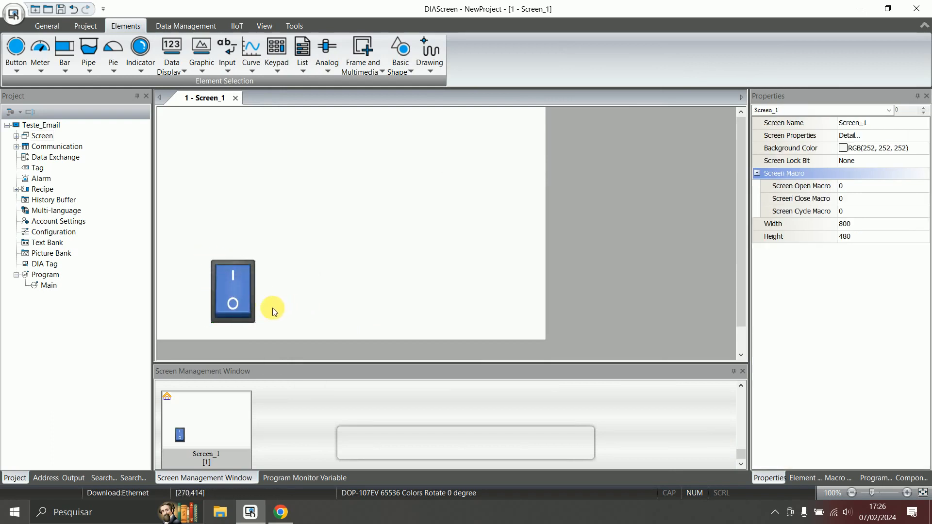
{"action": "left_click", "coordinate": [245, 302]}
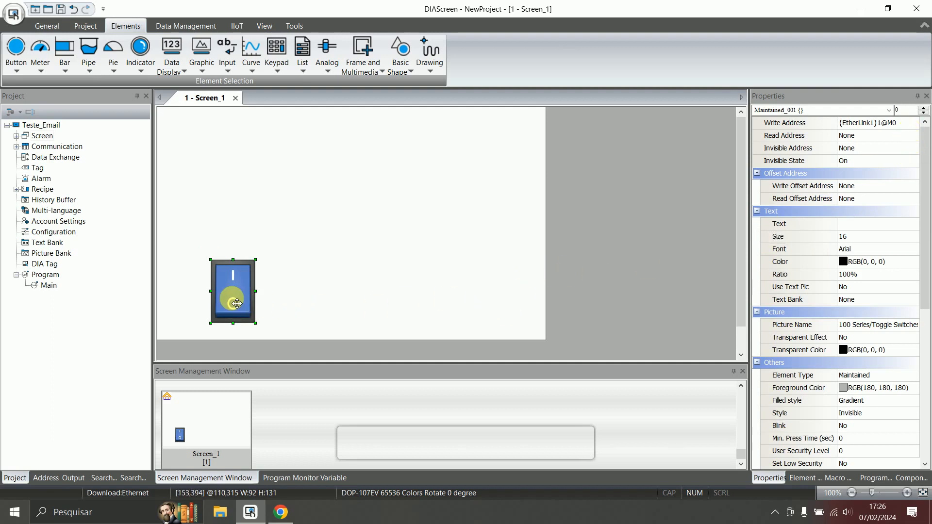
{"action": "left_click", "coordinate": [290, 264]}
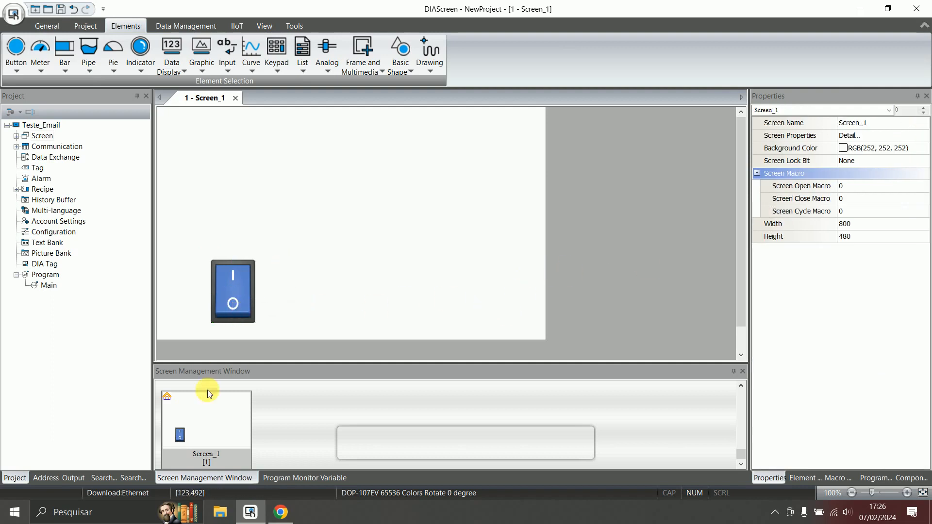
{"action": "left_click", "coordinate": [236, 296]}
Step: Duplicate the switch into 4 columns by 1 row with address offset 1
{"action": "right_click", "coordinate": [237, 296]}
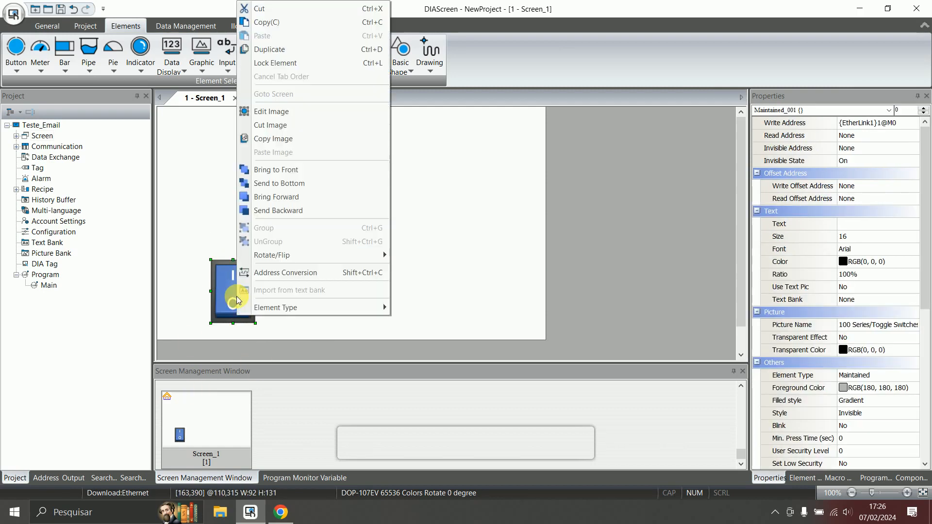
{"action": "left_click", "coordinate": [318, 52]}
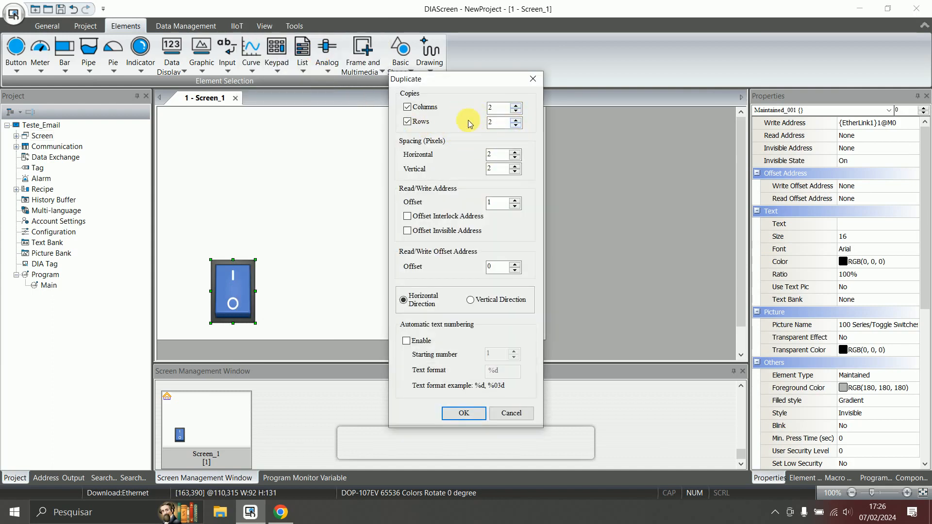
{"action": "left_click", "coordinate": [517, 126]}
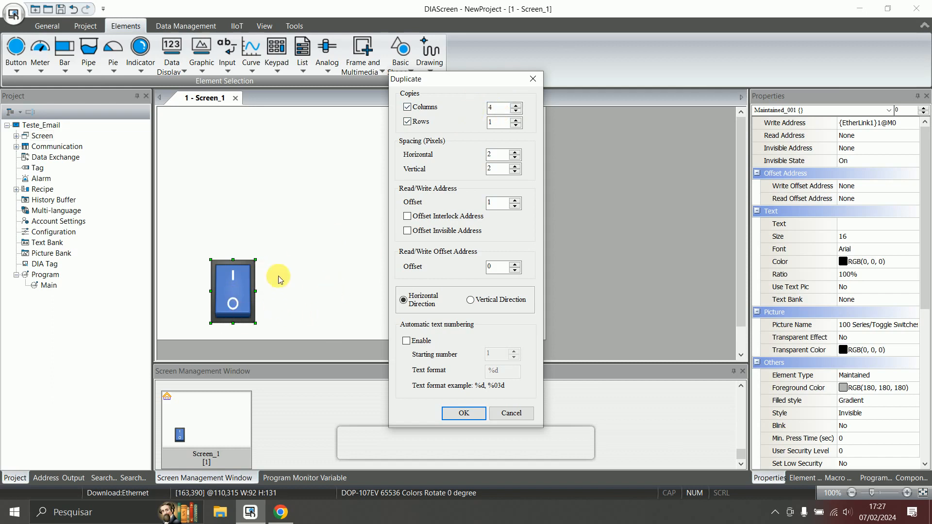
{"action": "left_click", "coordinate": [463, 414]}
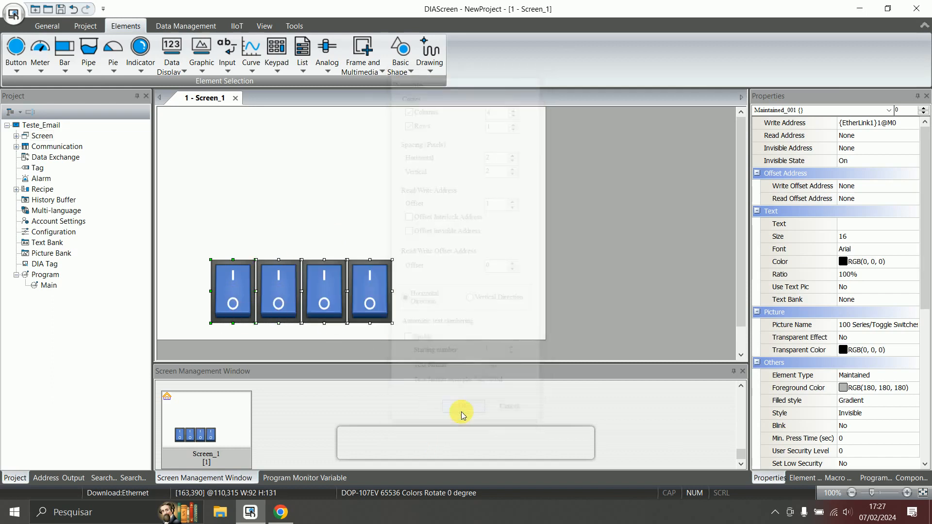
{"action": "left_click", "coordinate": [426, 298]}
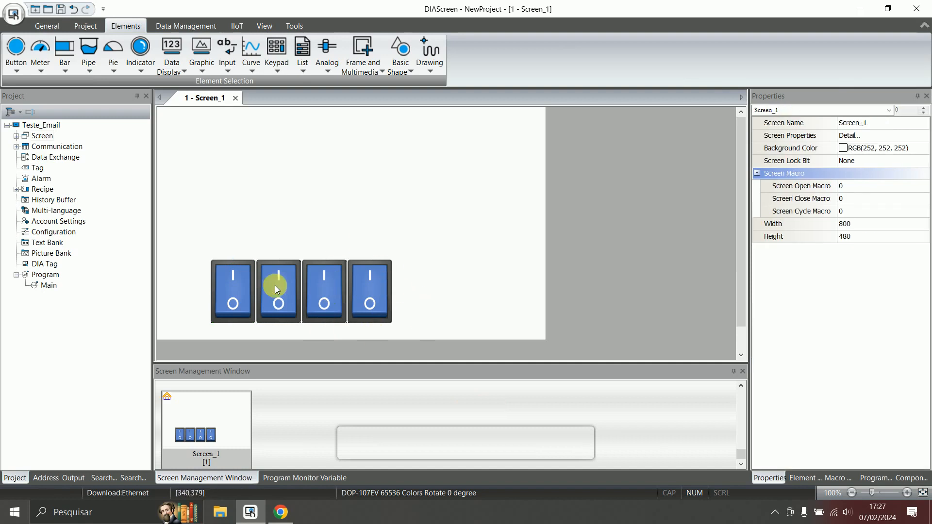
Step: Check that the four switches write to M0, M1, M2 and M3
{"action": "left_click", "coordinate": [235, 276]}
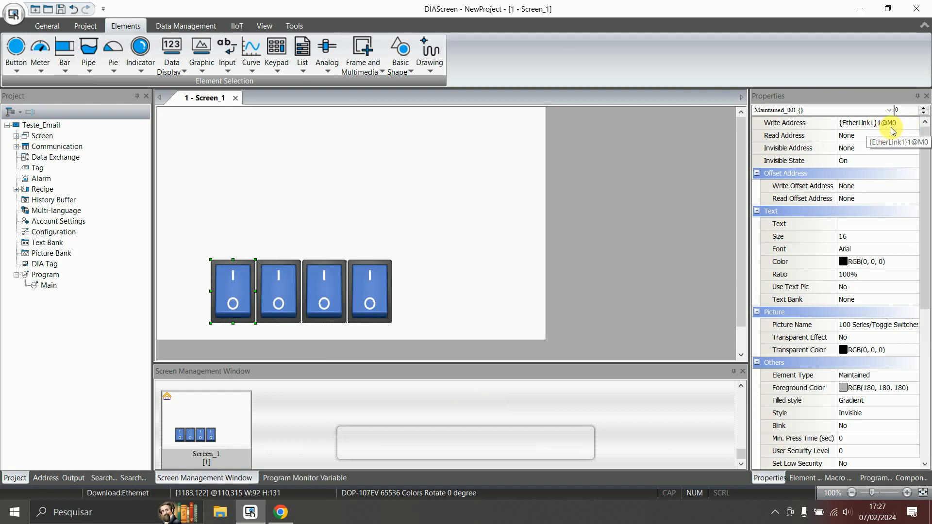
{"action": "left_click", "coordinate": [277, 297]}
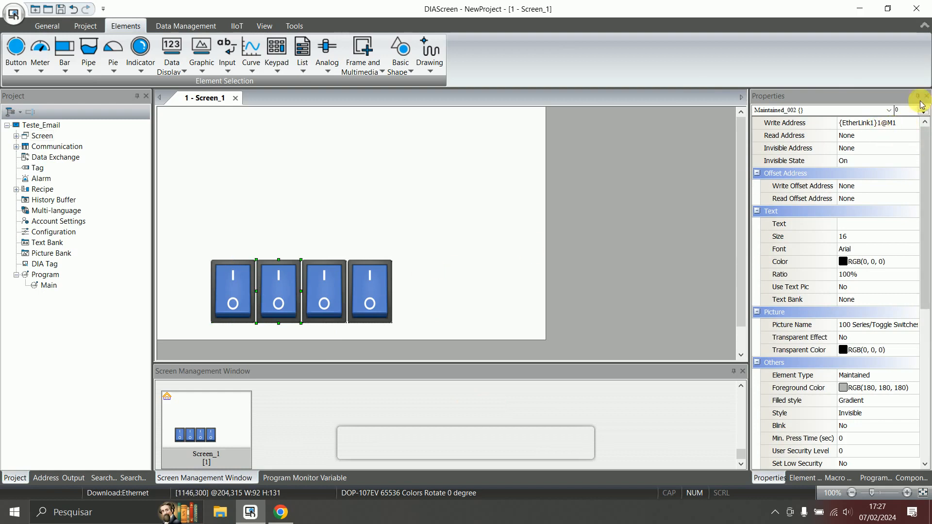
{"action": "left_click", "coordinate": [321, 298]}
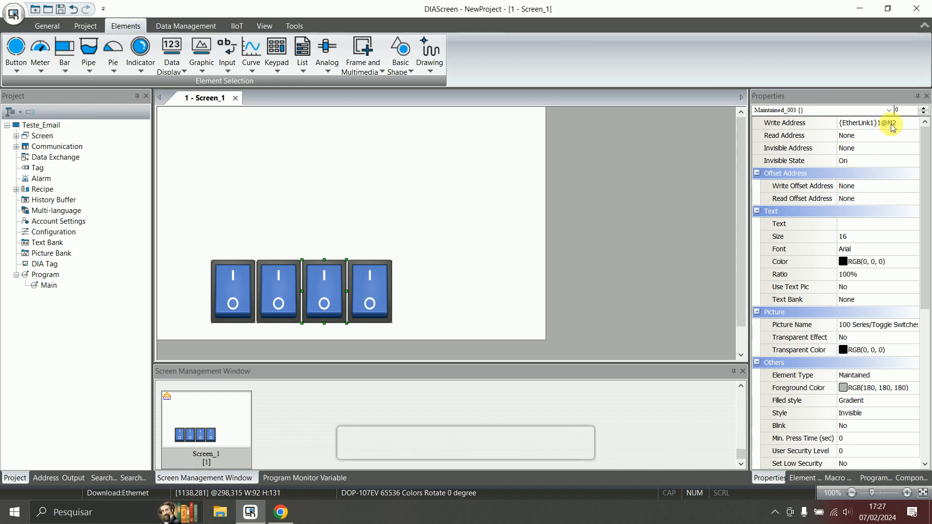
{"action": "left_click", "coordinate": [373, 301]}
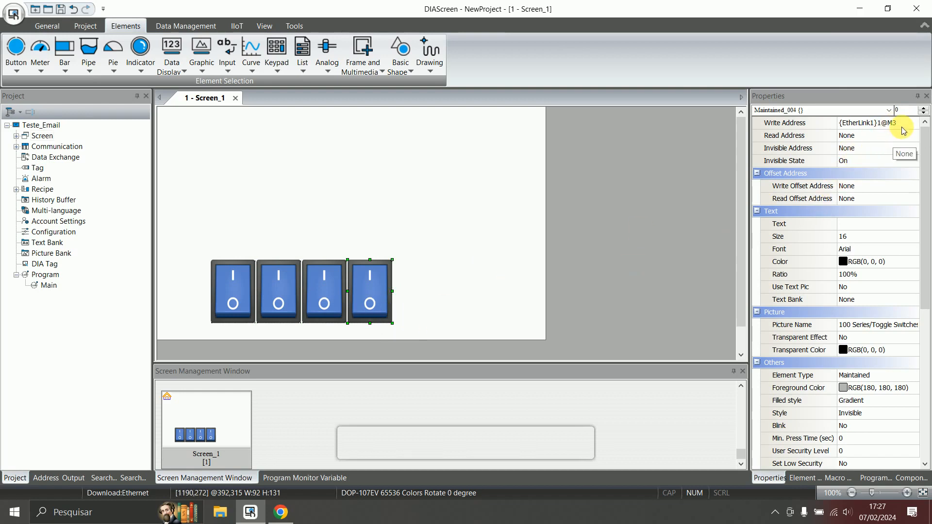
Step: Nudge the switches apart with arrow keys so they are evenly spaced
{"action": "left_click_drag", "start_coordinate": [439, 336], "coordinate": [249, 248]}
{"action": "key", "text": "Right"}
{"action": "key", "text": "Right"}
{"action": "key", "text": "Right"}
{"action": "key", "text": "Right"}
{"action": "key", "text": "Right"}
{"action": "key", "text": "Right"}
{"action": "key", "text": "Right"}
{"action": "key", "text": "Right"}
{"action": "key", "text": "Right"}
{"action": "key", "text": "Right"}
{"action": "key", "text": "Right"}
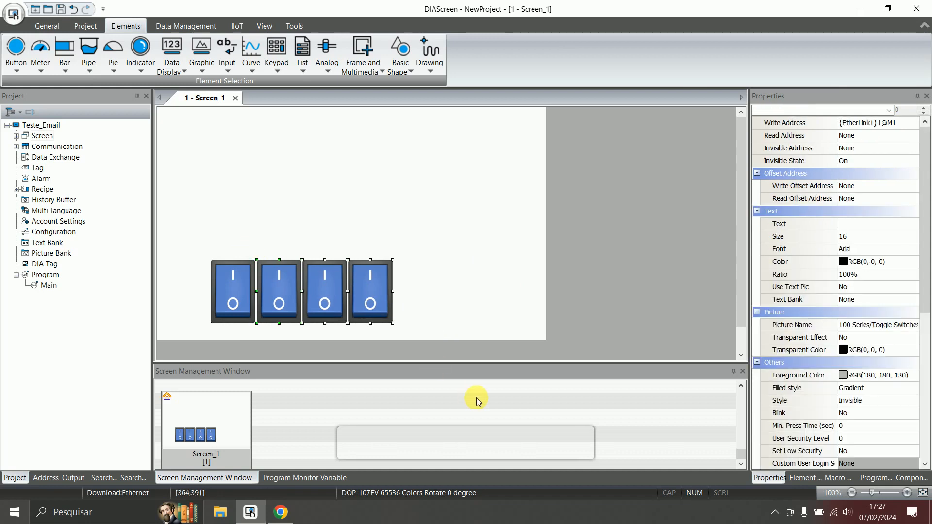
{"action": "key", "text": "Right"}
{"action": "key", "text": "Right"}
{"action": "key", "text": "Right"}
{"action": "key", "text": "Right"}
{"action": "key", "text": "Right"}
{"action": "key", "text": "Right"}
{"action": "key", "text": "Right"}
{"action": "left_click_drag", "start_coordinate": [442, 338], "coordinate": [290, 253]}
{"action": "key", "text": "Right"}
{"action": "key", "text": "Right"}
{"action": "key", "text": "Right"}
{"action": "key", "text": "Right"}
{"action": "key", "text": "Right"}
{"action": "key", "text": "Right"}
{"action": "key", "text": "Right"}
{"action": "key", "text": "Right"}
{"action": "key", "text": "Right"}
{"action": "key", "text": "Right"}
{"action": "key", "text": "Right"}
{"action": "key", "text": "Right"}
{"action": "key", "text": "Right"}
{"action": "key", "text": "Right"}
{"action": "key", "text": "Right"}
{"action": "key", "text": "Right"}
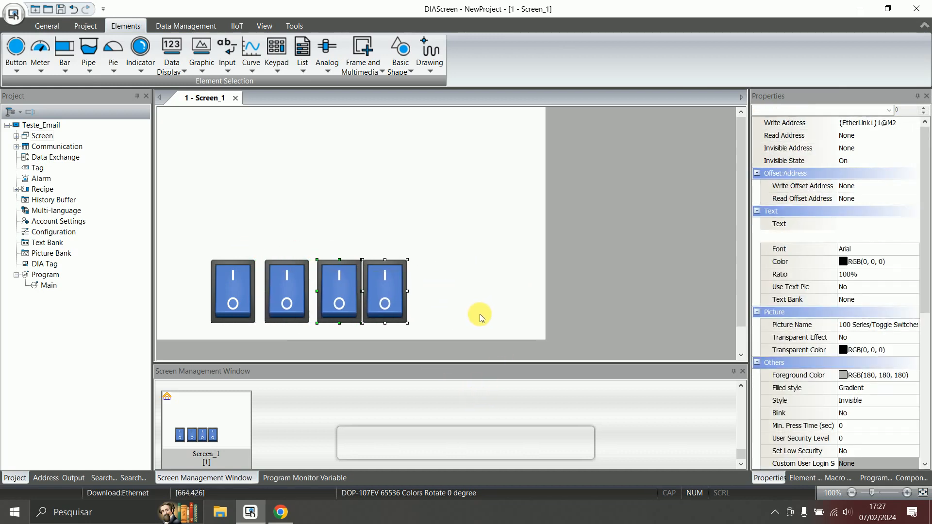
{"action": "left_click", "coordinate": [470, 339]}
{"action": "left_click_drag", "start_coordinate": [349, 246], "coordinate": [350, 247]}
{"action": "key", "text": "Right"}
{"action": "key", "text": "Right"}
{"action": "key", "text": "Right"}
{"action": "key", "text": "Right"}
{"action": "key", "text": "Right"}
{"action": "key", "text": "Right"}
{"action": "key", "text": "Right"}
{"action": "key", "text": "Right"}
{"action": "key", "text": "Right"}
{"action": "key", "text": "Right"}
{"action": "key", "text": "Right"}
{"action": "key", "text": "Right"}
{"action": "key", "text": "Right"}
{"action": "key", "text": "Right"}
{"action": "key", "text": "Right"}
{"action": "key", "text": "Right"}
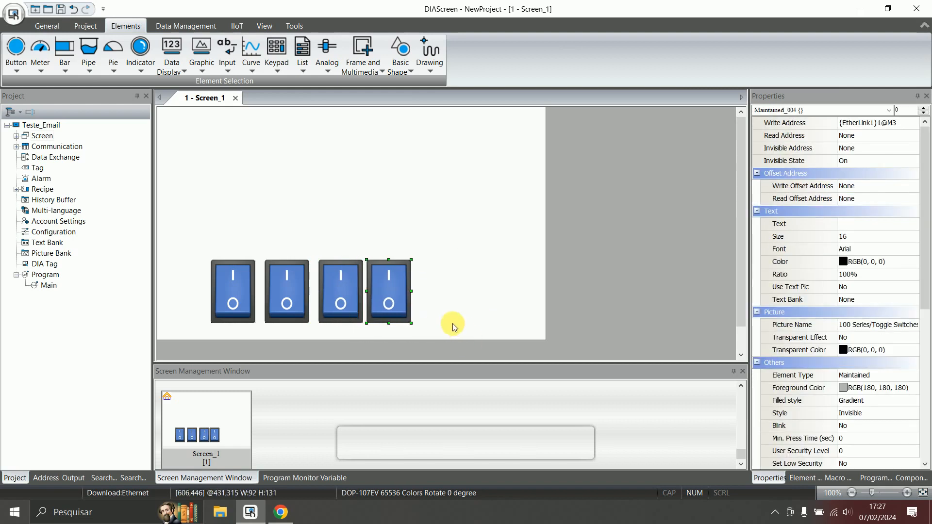
Step: Shift the whole row of four switches right and down
{"action": "left_click_drag", "start_coordinate": [460, 339], "coordinate": [156, 241]}
{"action": "left_click_drag", "start_coordinate": [294, 298], "coordinate": [327, 308]}
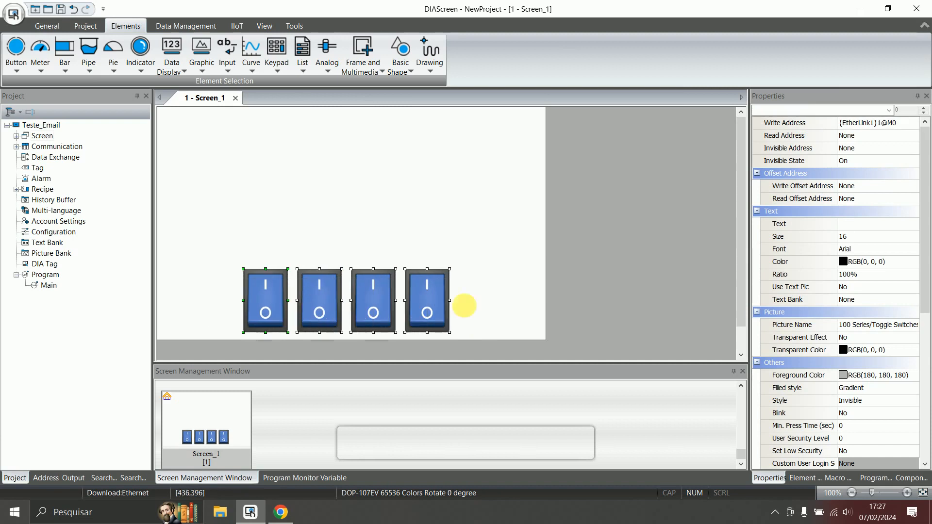
{"action": "left_click", "coordinate": [511, 312]}
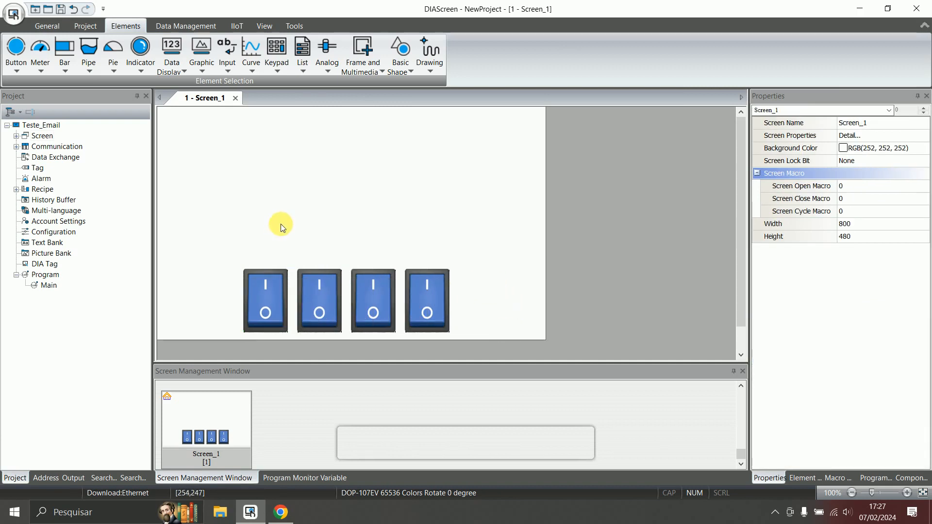
Step: Draw a 703×56 Alarm Moving Sign across the top of Screen_1 from Data Management
{"action": "left_click", "coordinate": [204, 29]}
{"action": "left_click", "coordinate": [265, 25]}
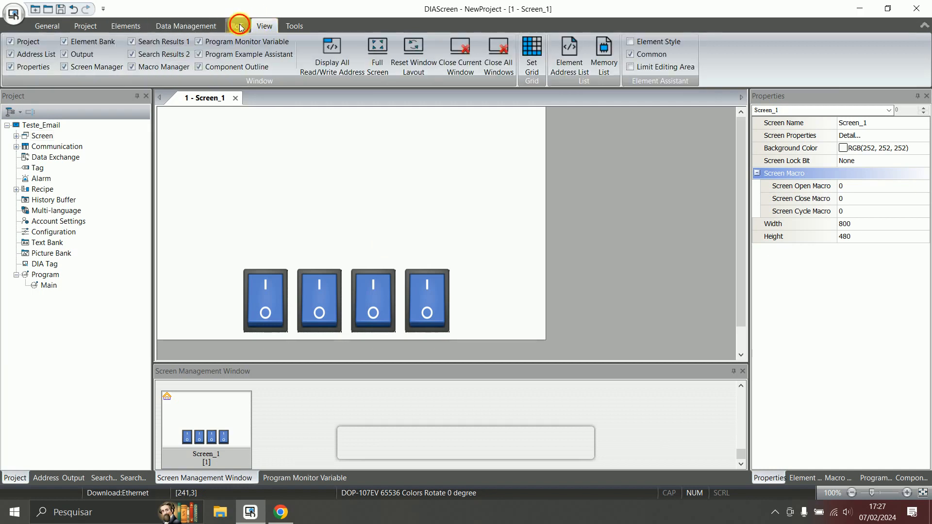
{"action": "left_click", "coordinate": [240, 26]}
{"action": "left_click", "coordinate": [294, 25]}
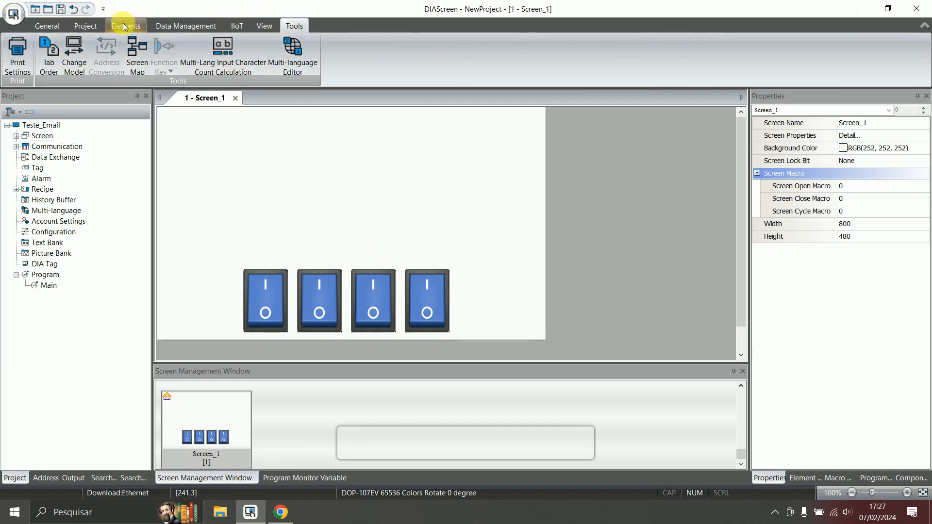
{"action": "left_click", "coordinate": [186, 26]}
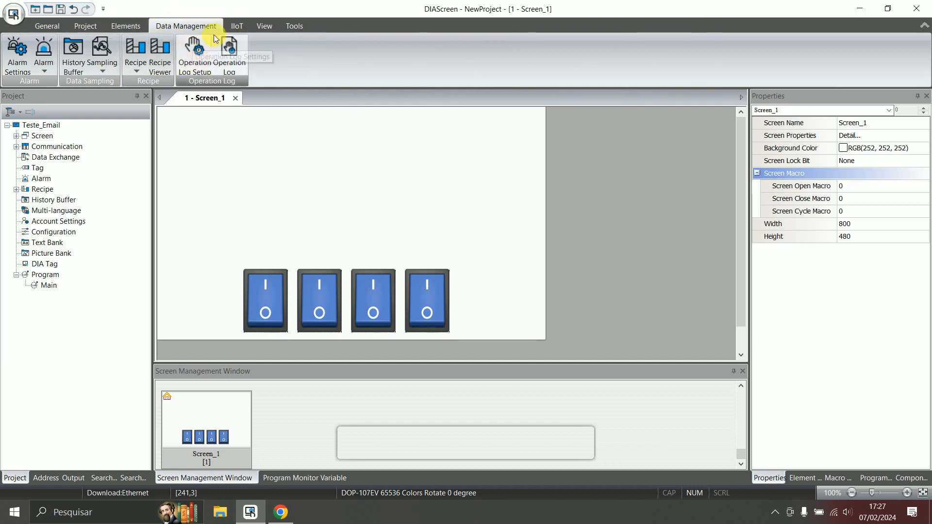
{"action": "left_click", "coordinate": [49, 68]}
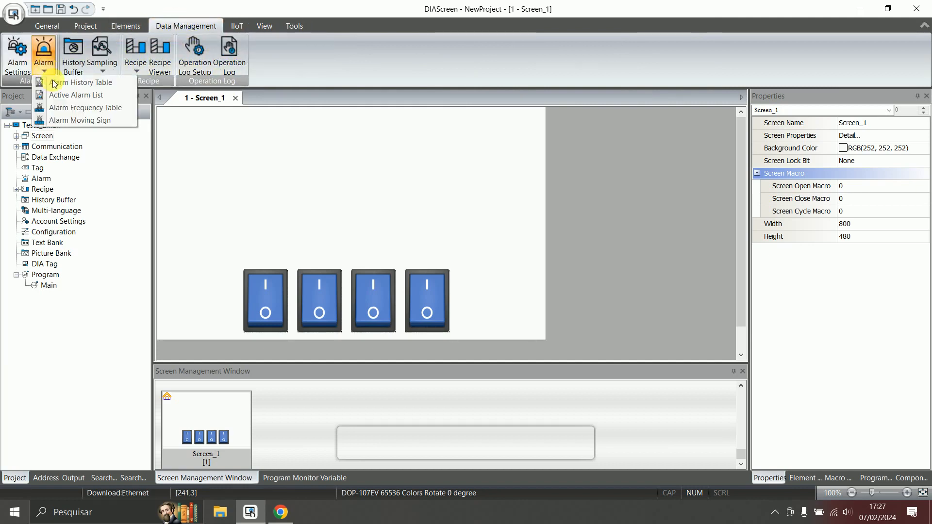
{"action": "left_click", "coordinate": [89, 121]}
{"action": "left_click_drag", "start_coordinate": [183, 115], "coordinate": [497, 137]}
{"action": "left_click", "coordinate": [387, 121]}
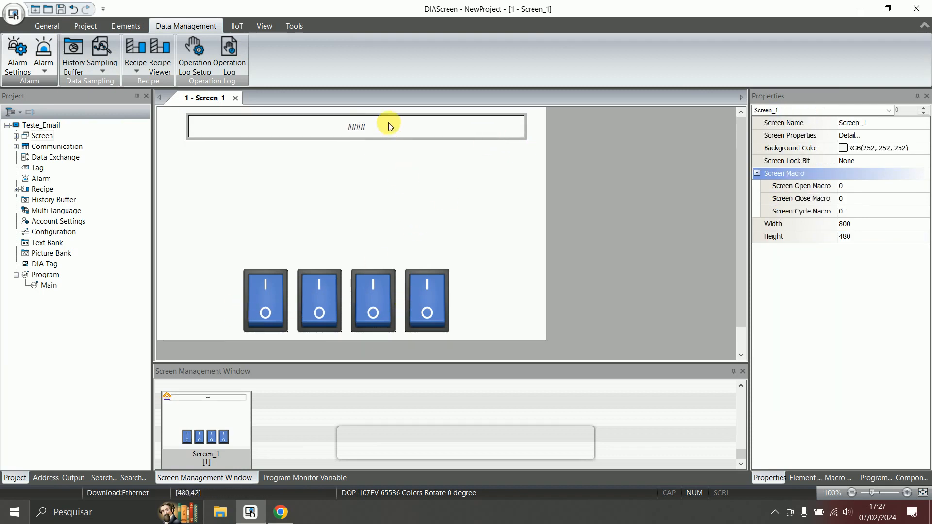
Step: Set the moving sign's Invisible Address to {EtherLink1}1@M0 with Invisible State Off
{"action": "double_click", "coordinate": [387, 121]}
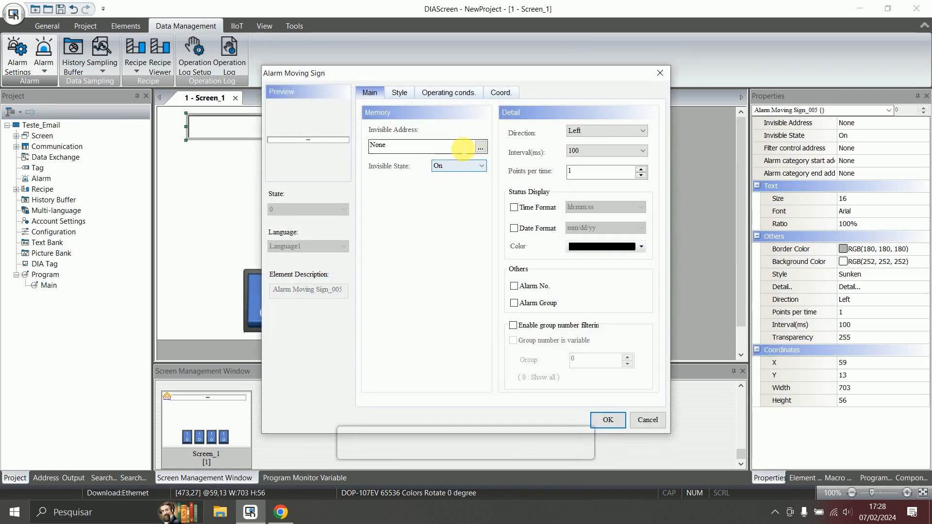
{"action": "left_click", "coordinate": [480, 150]}
{"action": "left_click", "coordinate": [514, 158]}
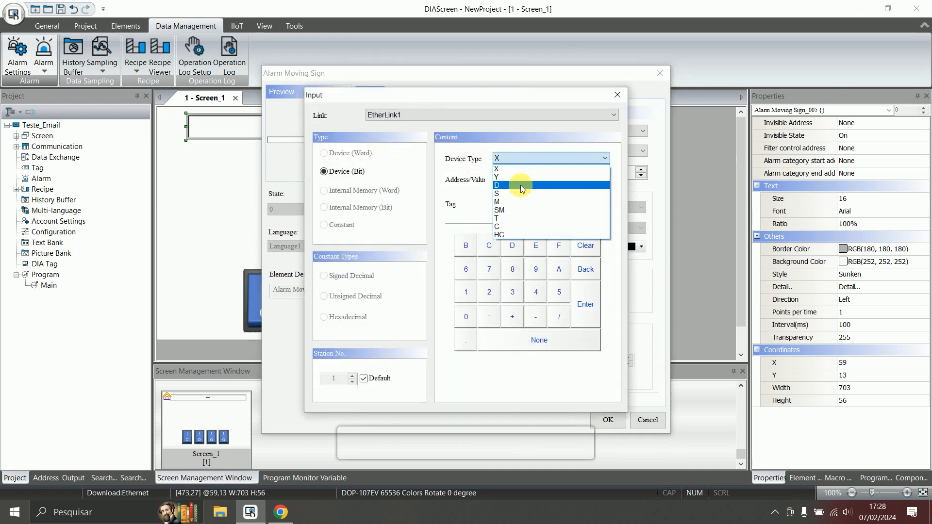
{"action": "left_click", "coordinate": [518, 198]}
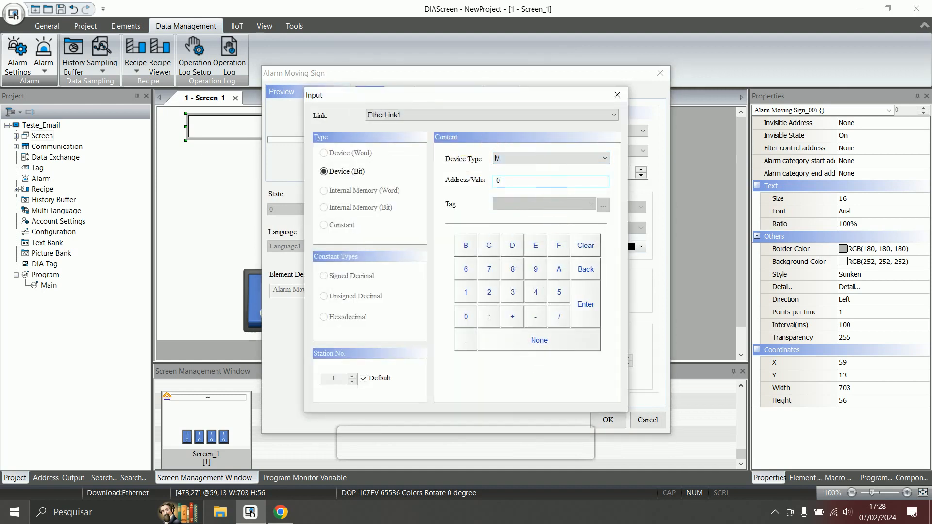
{"action": "left_click", "coordinate": [586, 300]}
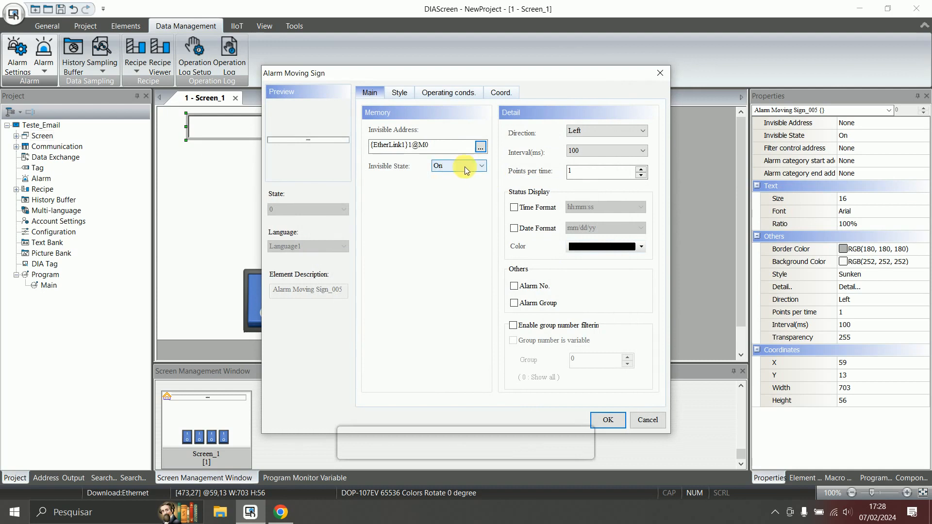
{"action": "left_click", "coordinate": [485, 167]}
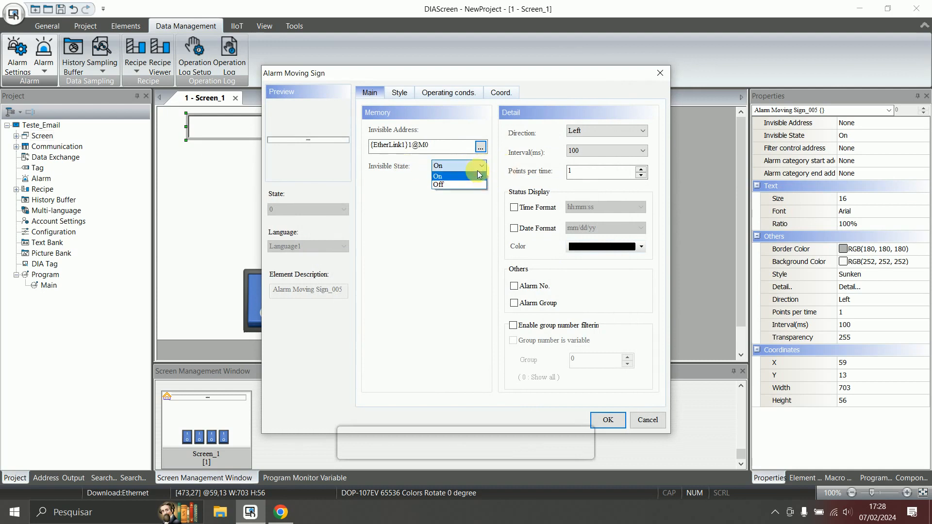
{"action": "left_click", "coordinate": [454, 182]}
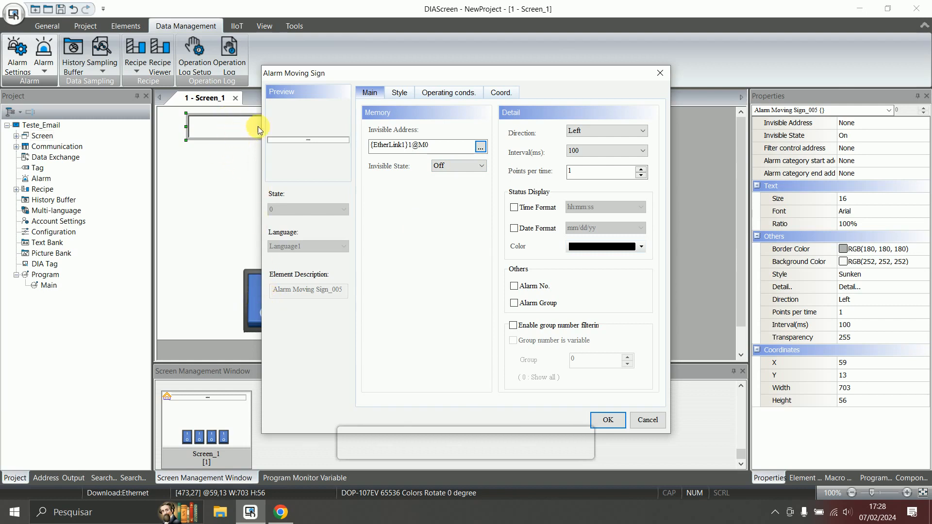
{"action": "left_click", "coordinate": [608, 421]}
{"action": "left_click", "coordinate": [443, 207]}
Step: Duplicate the moving sign as 1 column by 4 rows above the switches
{"action": "right_click", "coordinate": [424, 137]}
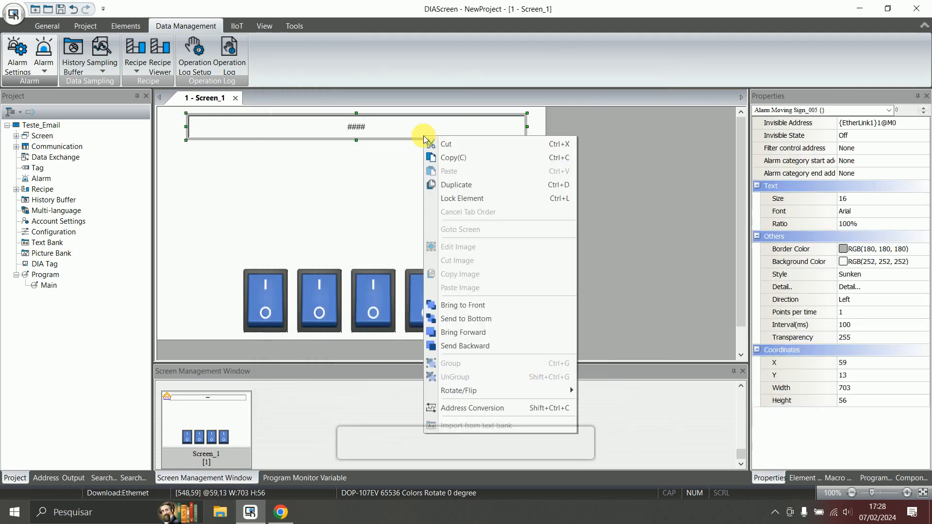
{"action": "left_click", "coordinate": [491, 185]}
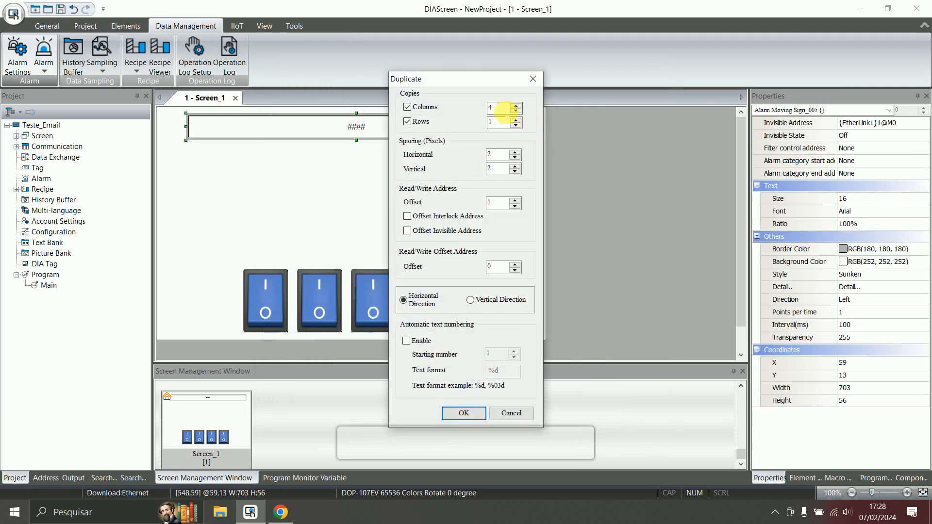
{"action": "left_click", "coordinate": [516, 120]}
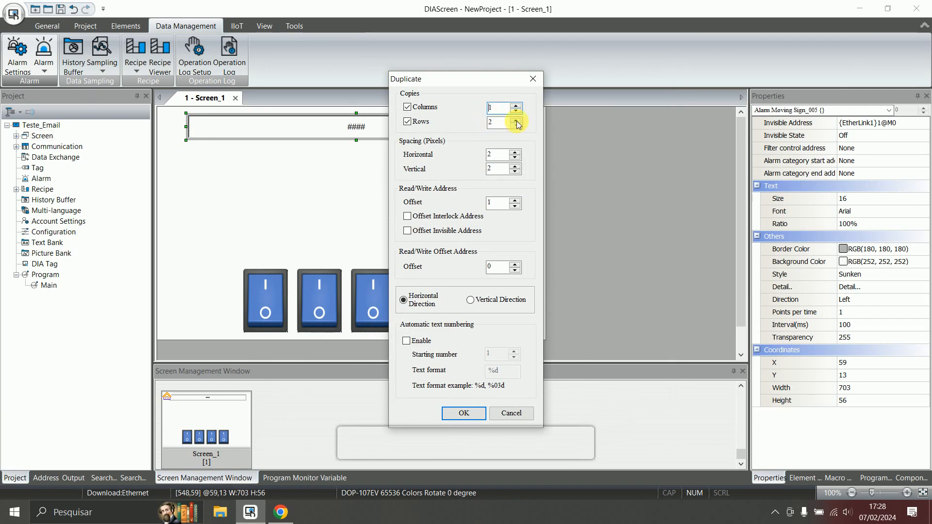
{"action": "left_click", "coordinate": [443, 415]}
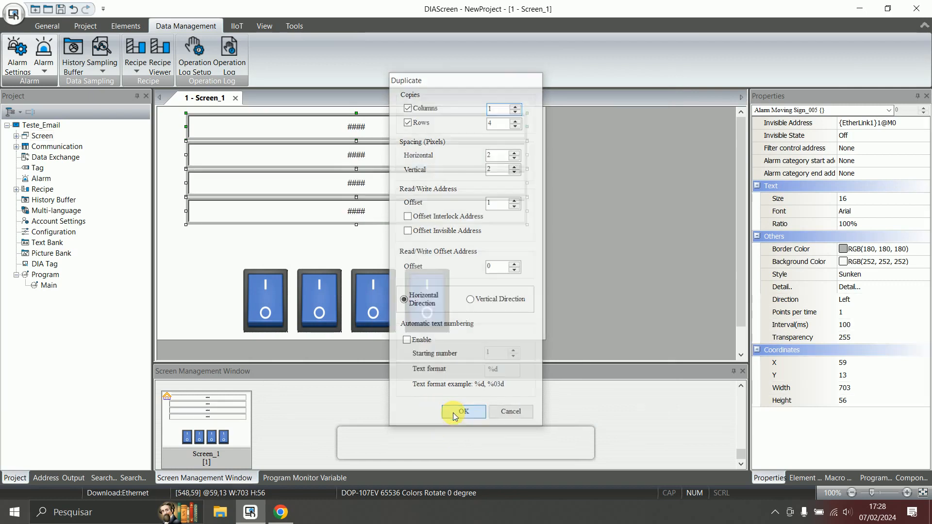
{"action": "left_click", "coordinate": [491, 258]}
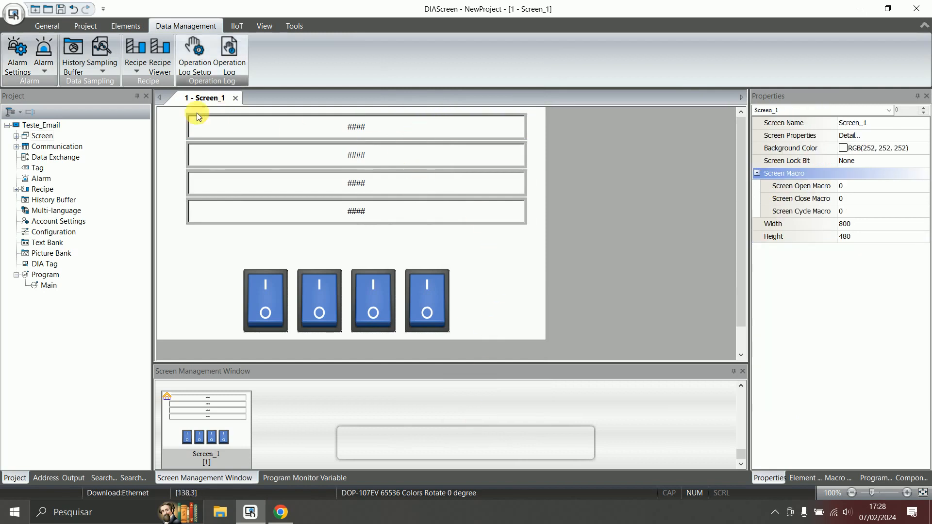
{"action": "left_click", "coordinate": [489, 154]}
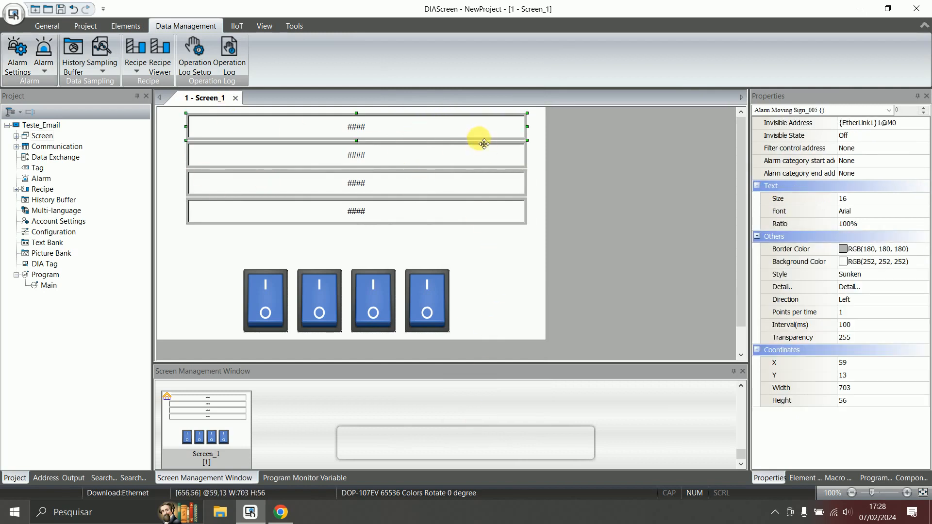
Step: Set the second and third alarm signs' invisible addresses to M1 and M2
{"action": "left_click", "coordinate": [476, 209]}
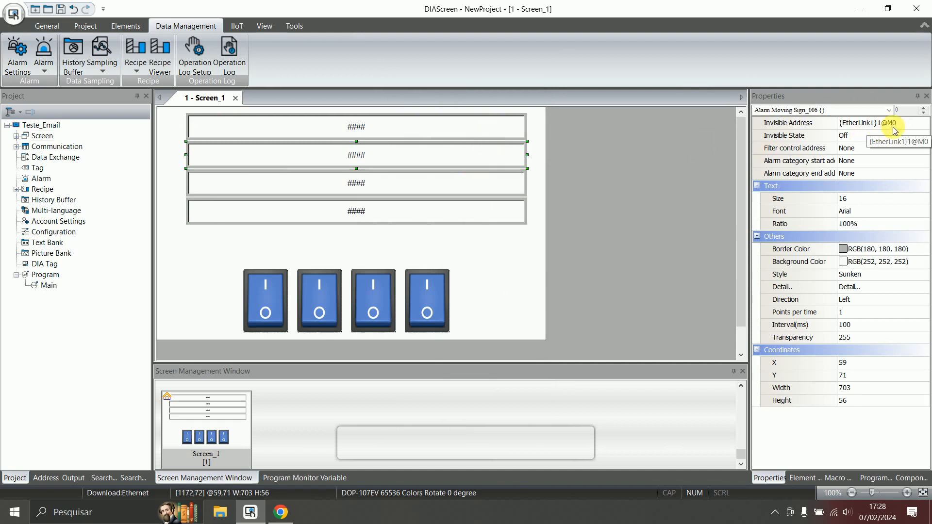
{"action": "double_click", "coordinate": [506, 154]}
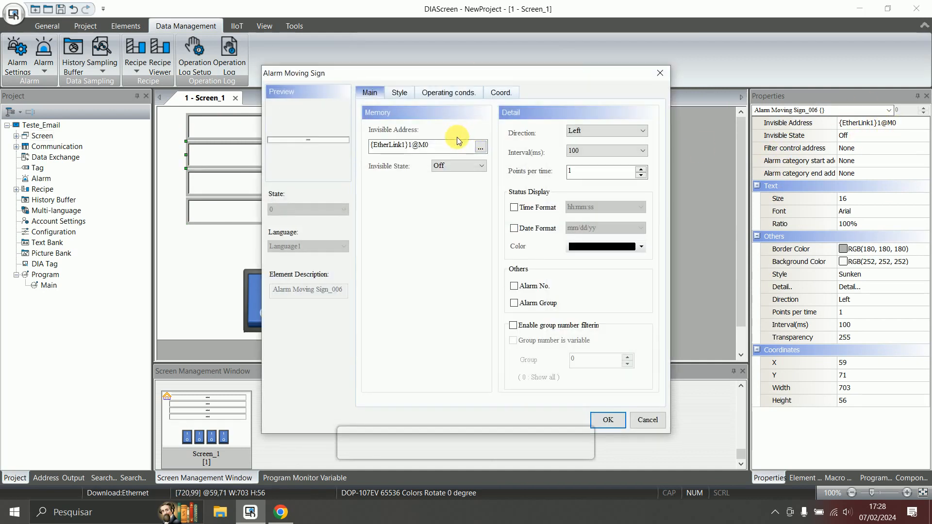
{"action": "left_click", "coordinate": [458, 145]}
{"action": "type", "text": "1"}
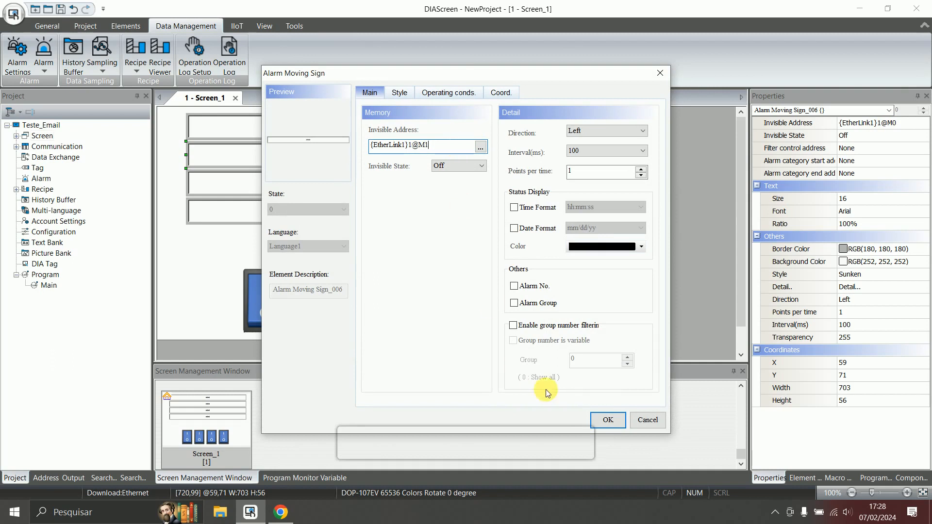
{"action": "left_click", "coordinate": [607, 419]}
{"action": "double_click", "coordinate": [418, 184]}
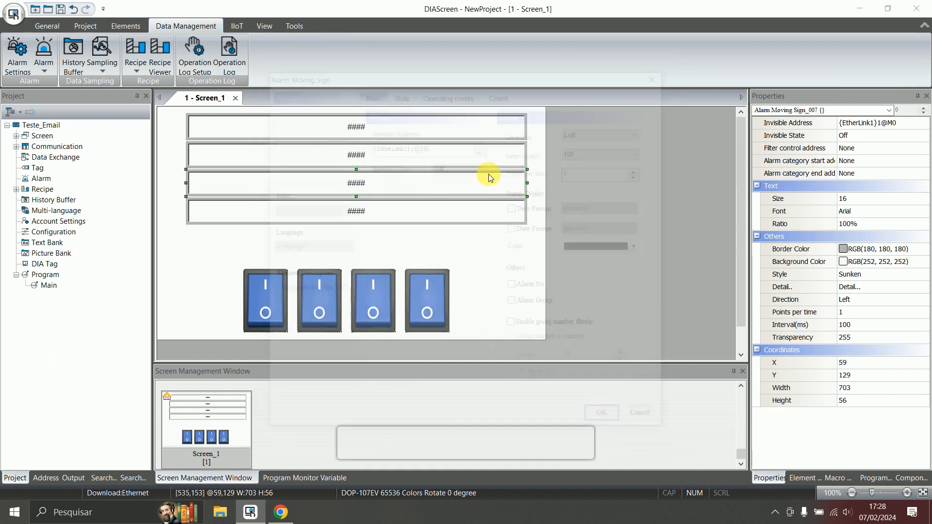
{"action": "left_click", "coordinate": [451, 145]}
{"action": "type", "text": "2"}
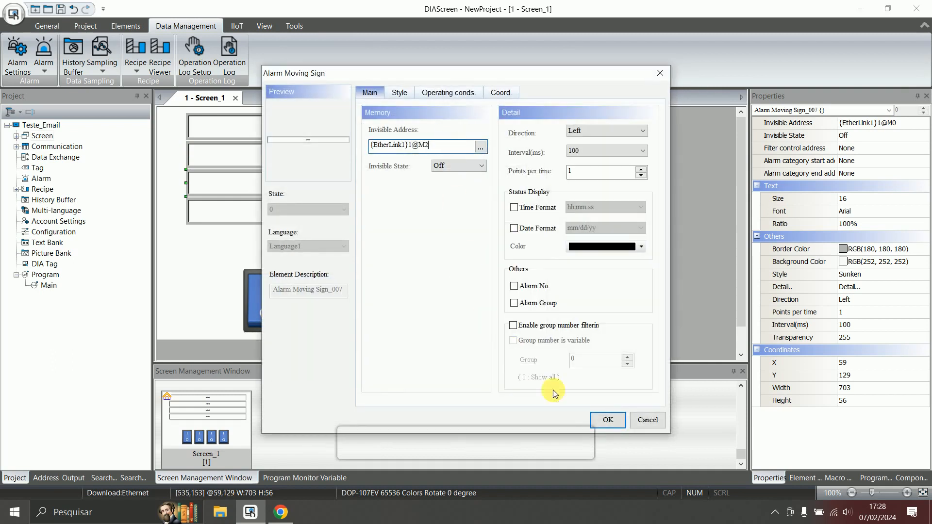
{"action": "left_click", "coordinate": [608, 421]}
Step: Set the fourth alarm sign's invisible address to M3
{"action": "left_click", "coordinate": [425, 211]}
{"action": "double_click", "coordinate": [424, 211]}
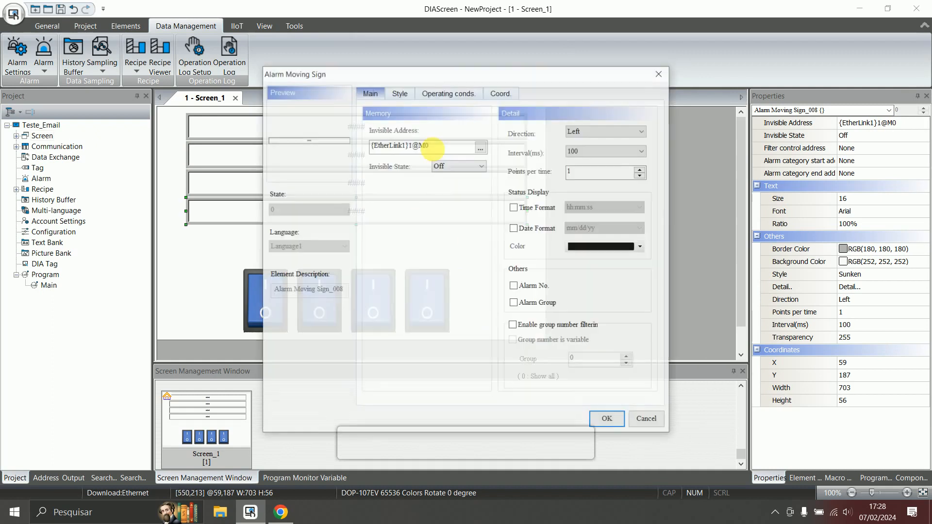
{"action": "left_click", "coordinate": [449, 149]}
{"action": "type", "text": "3"}
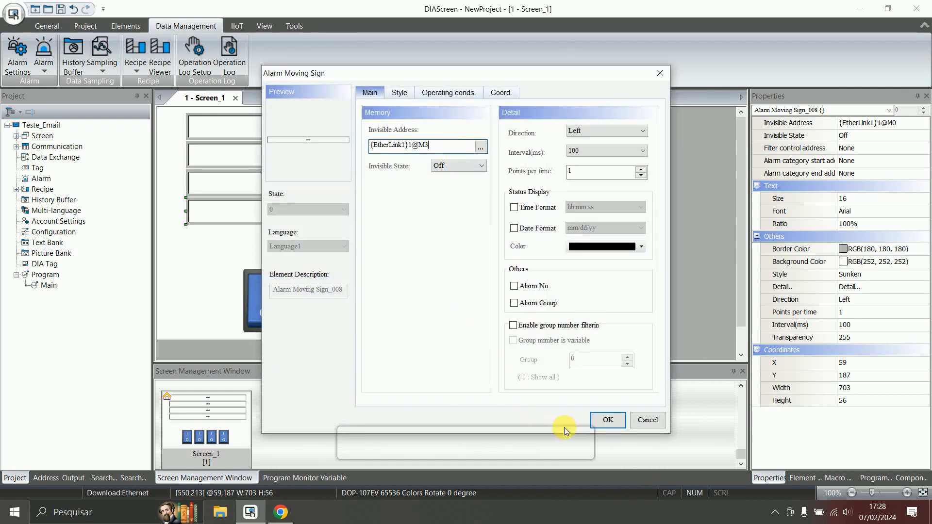
{"action": "left_click", "coordinate": [597, 421]}
{"action": "left_click", "coordinate": [527, 288]}
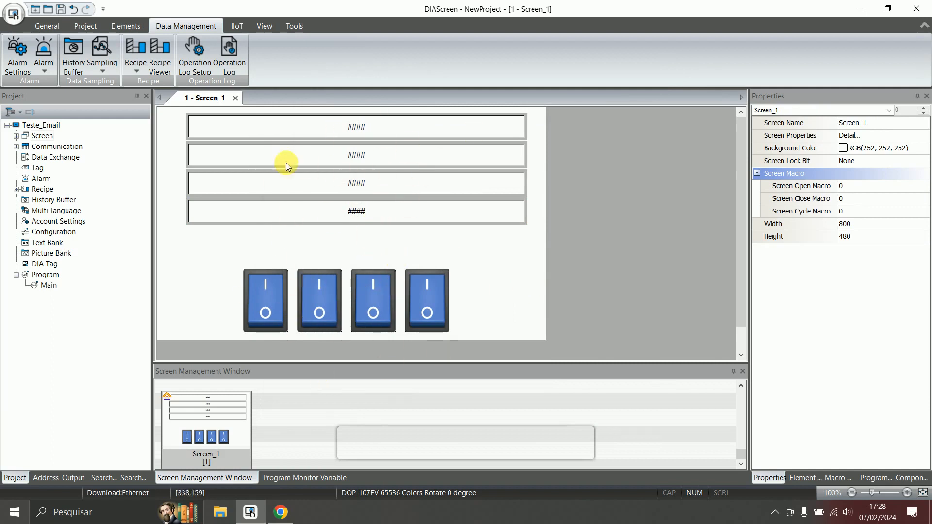
Step: Open the Alarm Settings table and enter 'Acionamento de memória M0' as alarm 1's message
{"action": "left_click", "coordinate": [50, 26]}
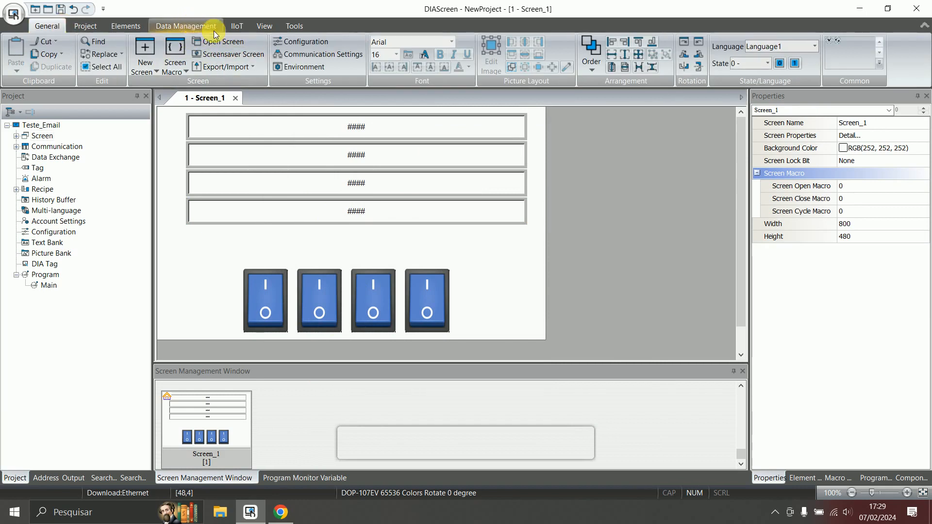
{"action": "scroll", "coordinate": [218, 29], "scroll_direction": "down", "scroll_amount": 3}
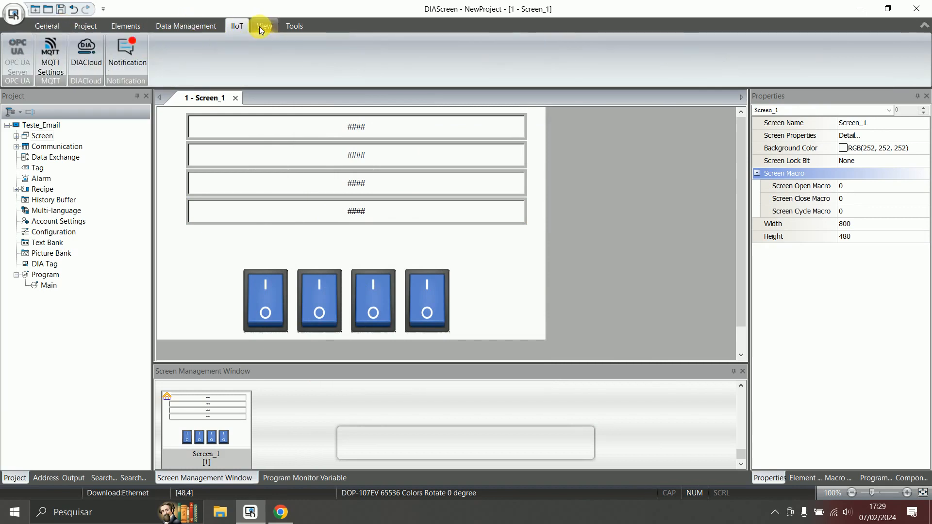
{"action": "left_click", "coordinate": [220, 28]}
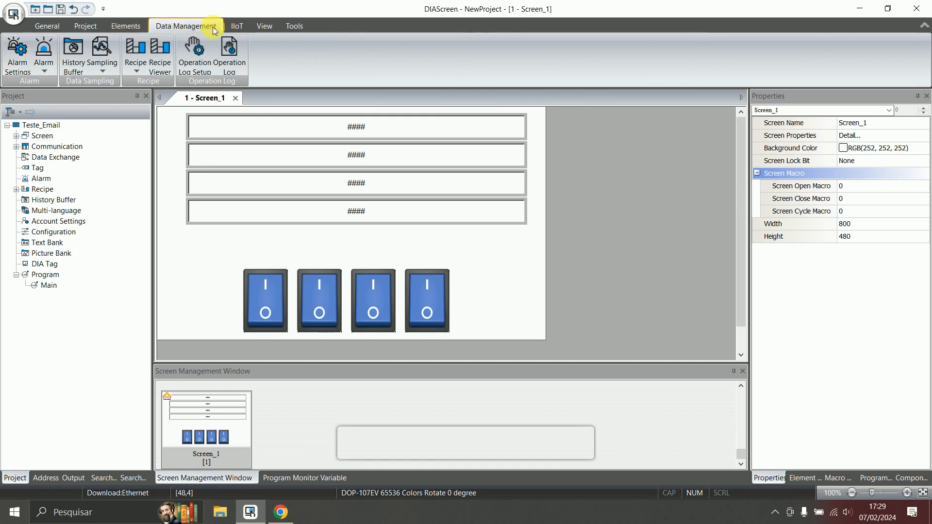
{"action": "left_click", "coordinate": [21, 55]}
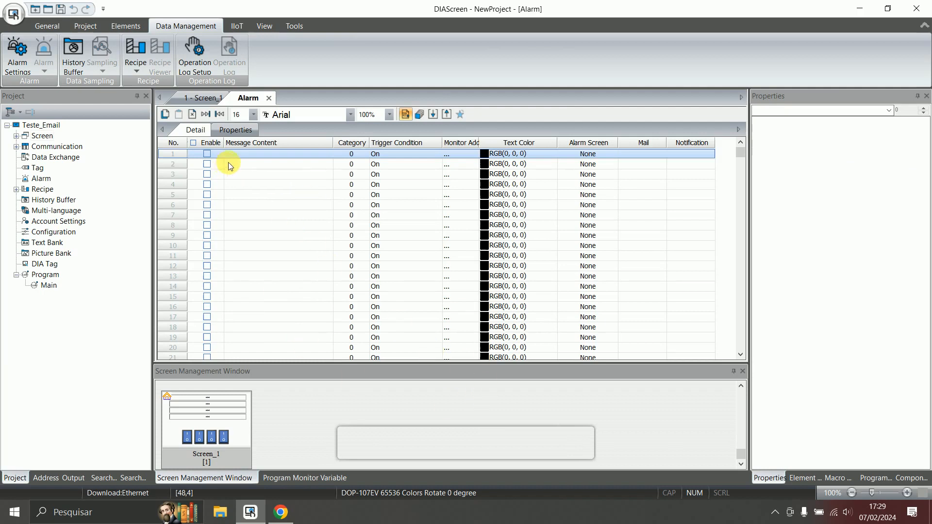
{"action": "left_click", "coordinate": [244, 158]}
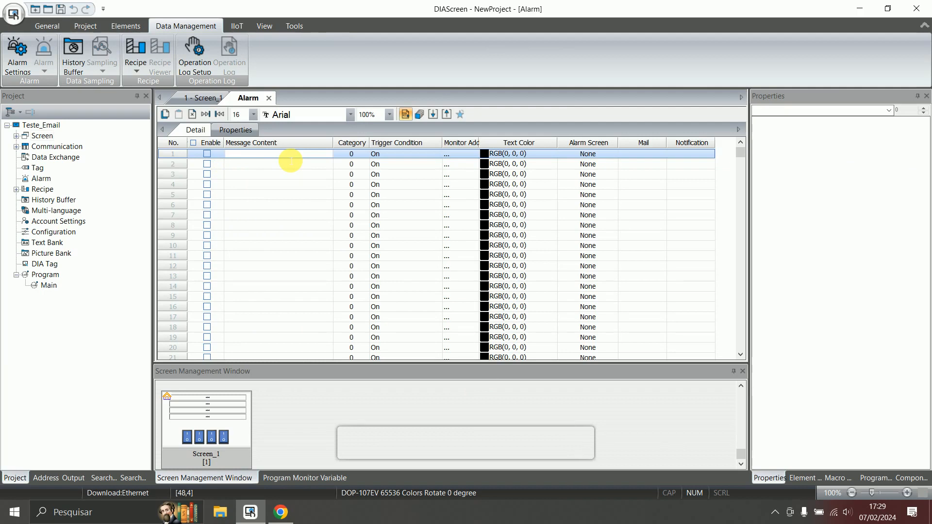
{"action": "type", "text": "Acionamento de "}
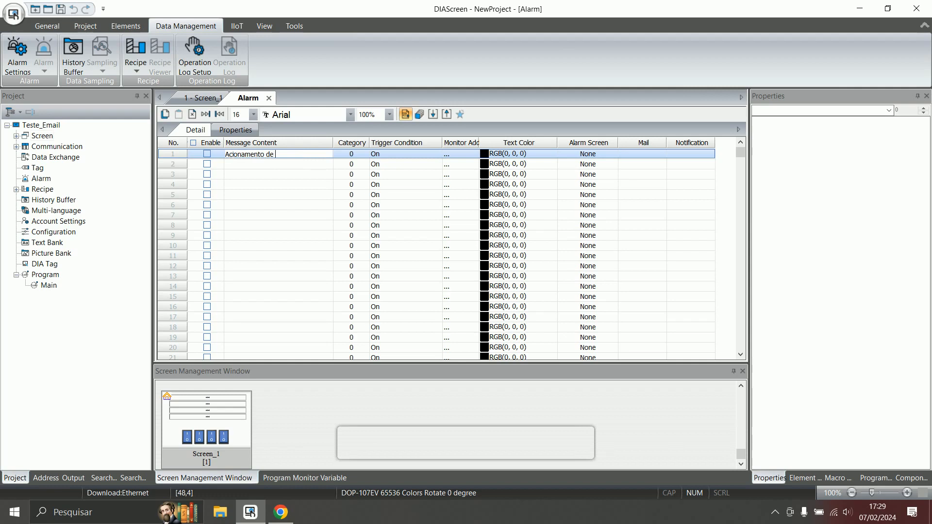
{"action": "type", "text": "memória M0"}
{"action": "left_click", "coordinate": [326, 154]}
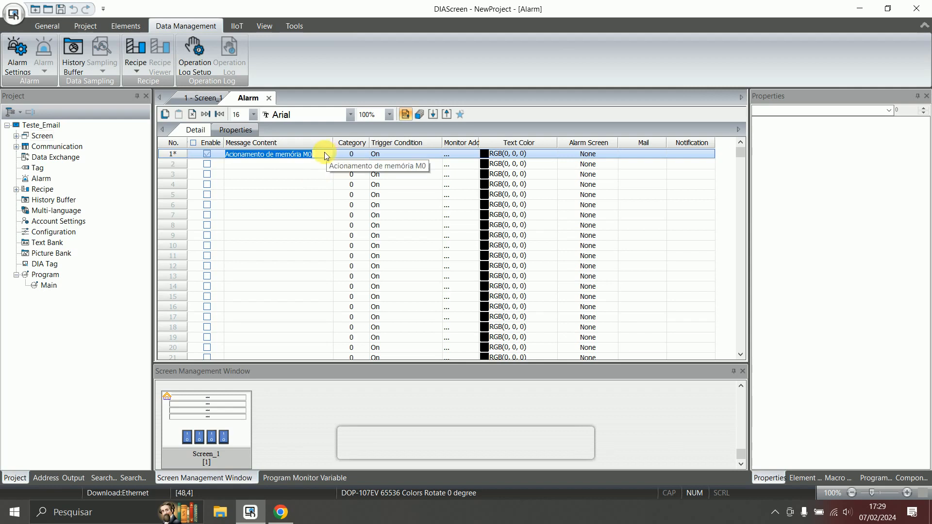
Step: Paste and edit alarms 2–4 messages to 'Acionamento de memória M1', 'M2' and 'M3'
{"action": "left_click", "coordinate": [325, 166]}
{"action": "type", "text": "Acionamento de memória M0"}
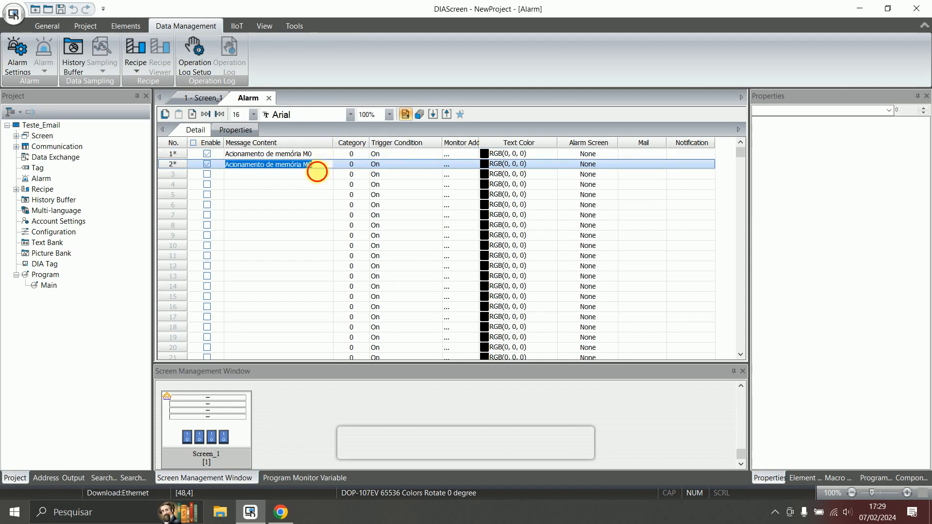
{"action": "left_click", "coordinate": [316, 167]}
{"action": "key", "text": "BackSpace"}
{"action": "type", "text": "1"}
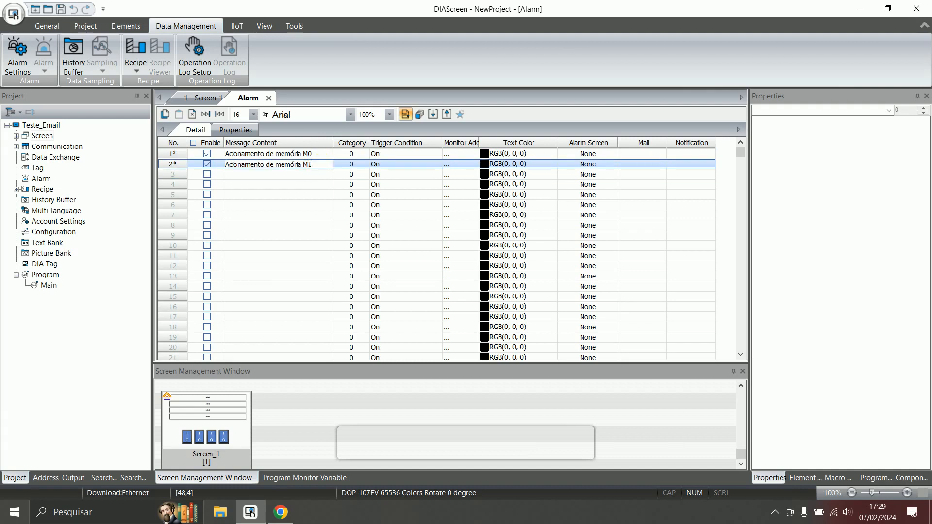
{"action": "left_click", "coordinate": [314, 178]}
{"action": "type", "text": "Acionamento de memória M0"}
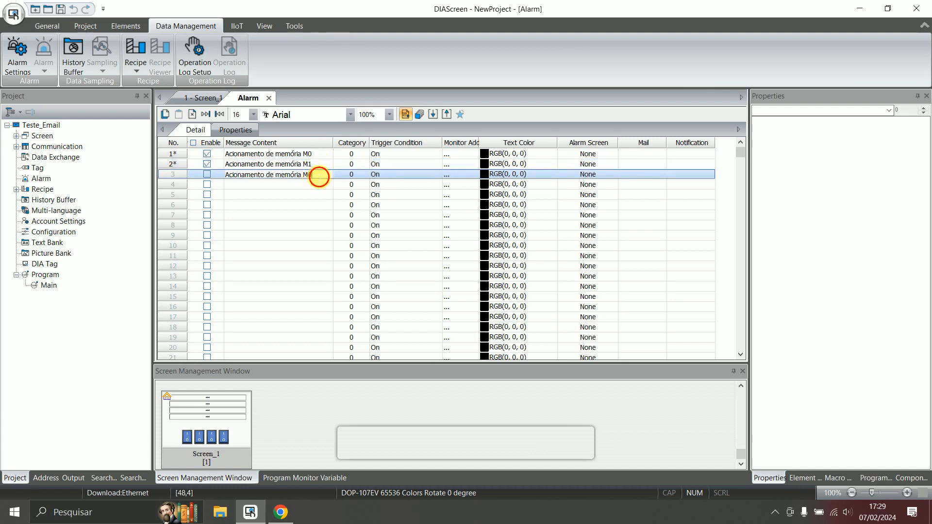
{"action": "key", "text": "BackSpace"}
{"action": "type", "text": "2"}
{"action": "left_click", "coordinate": [308, 184]}
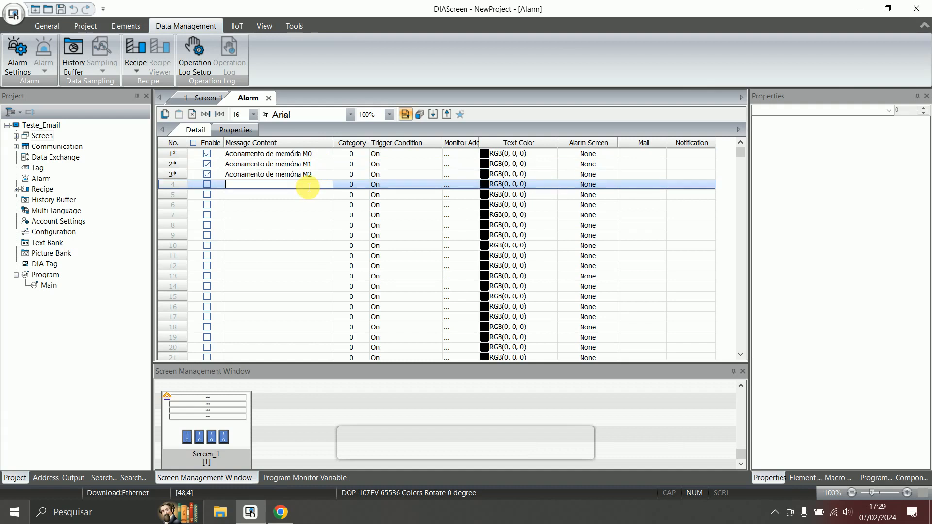
{"action": "type", "text": "Acionamento de memória M0"}
{"action": "key", "text": "BackSpace"}
{"action": "type", "text": "3"}
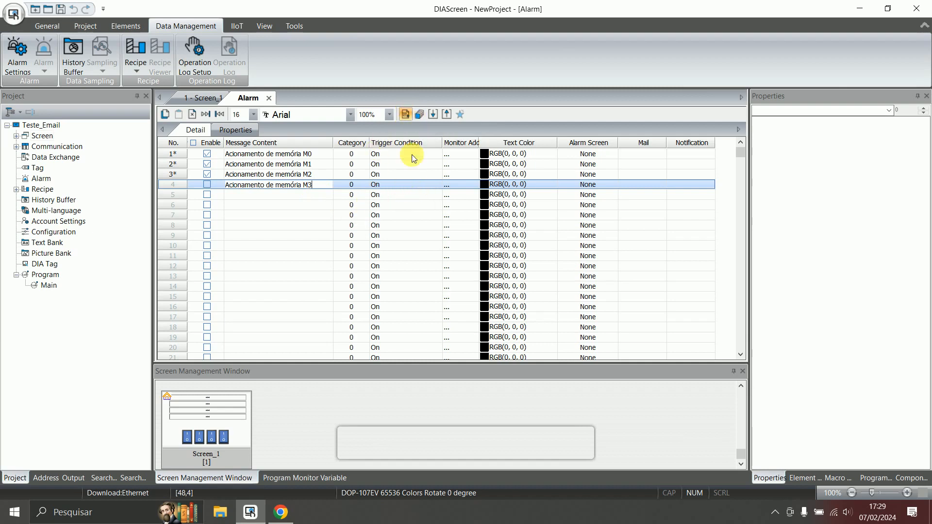
{"action": "left_click", "coordinate": [409, 115]}
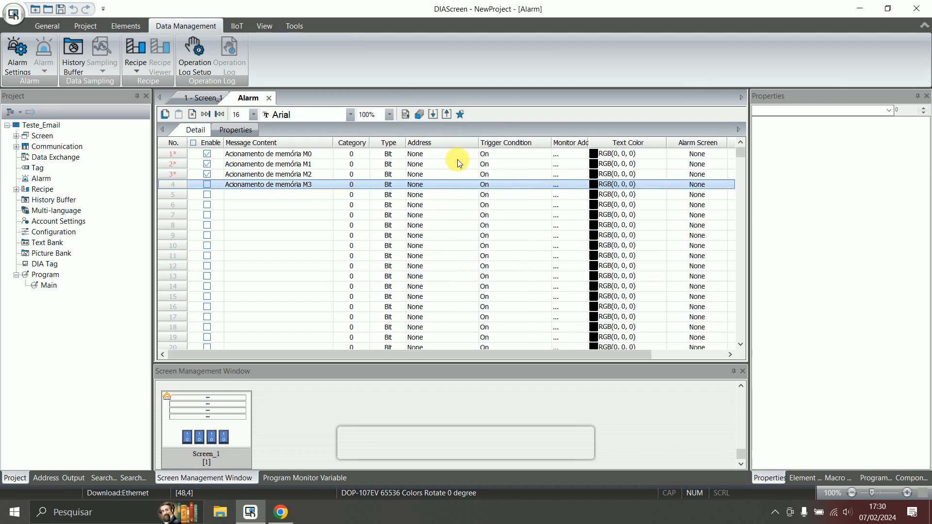
Step: Keep the first alarm's type as Bit and its trigger as On
{"action": "left_click", "coordinate": [470, 156]}
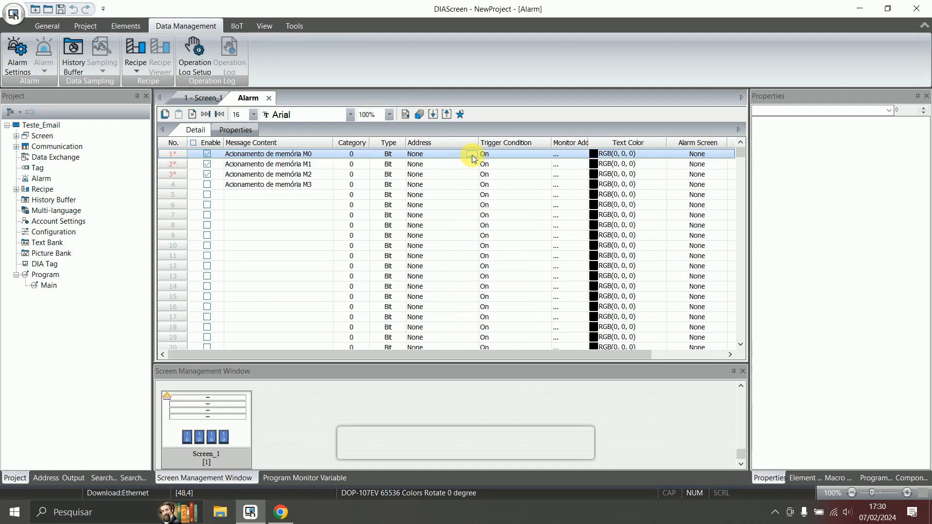
{"action": "left_click", "coordinate": [394, 154]}
{"action": "left_click", "coordinate": [401, 154]}
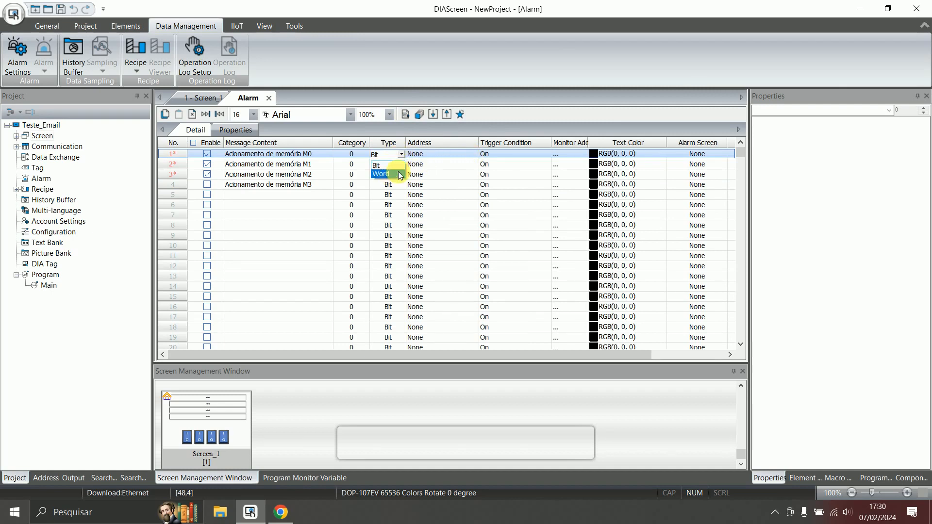
{"action": "left_click", "coordinate": [388, 165]}
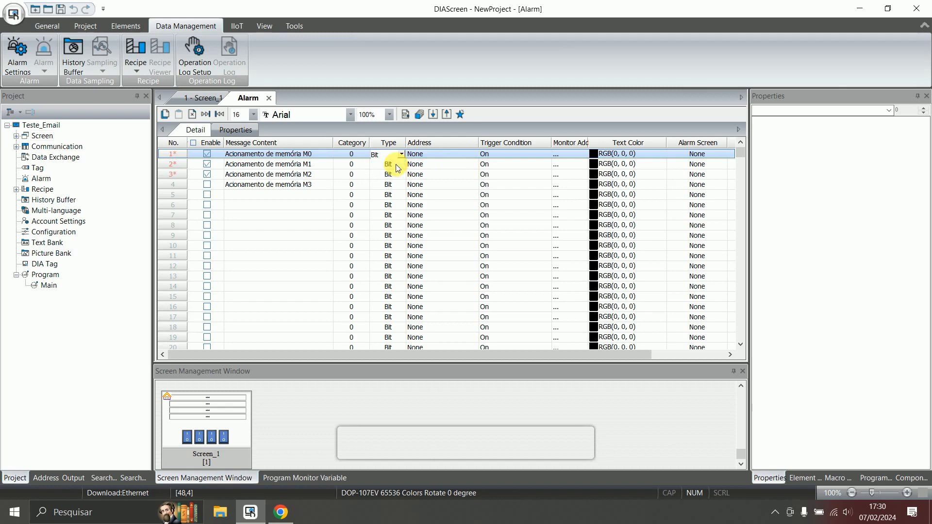
{"action": "left_click", "coordinate": [409, 115]}
{"action": "left_click", "coordinate": [426, 154]}
{"action": "left_click", "coordinate": [438, 155]}
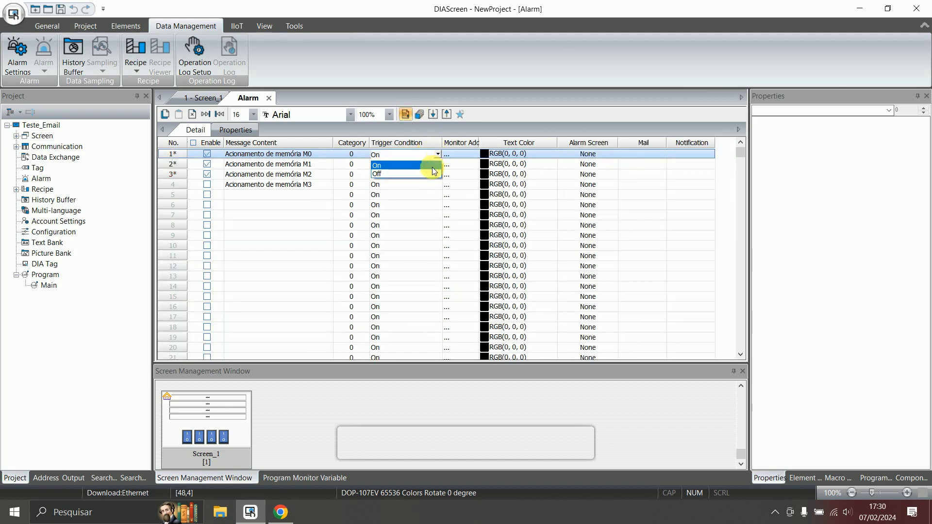
{"action": "left_click", "coordinate": [437, 154]}
{"action": "left_click", "coordinate": [471, 154]}
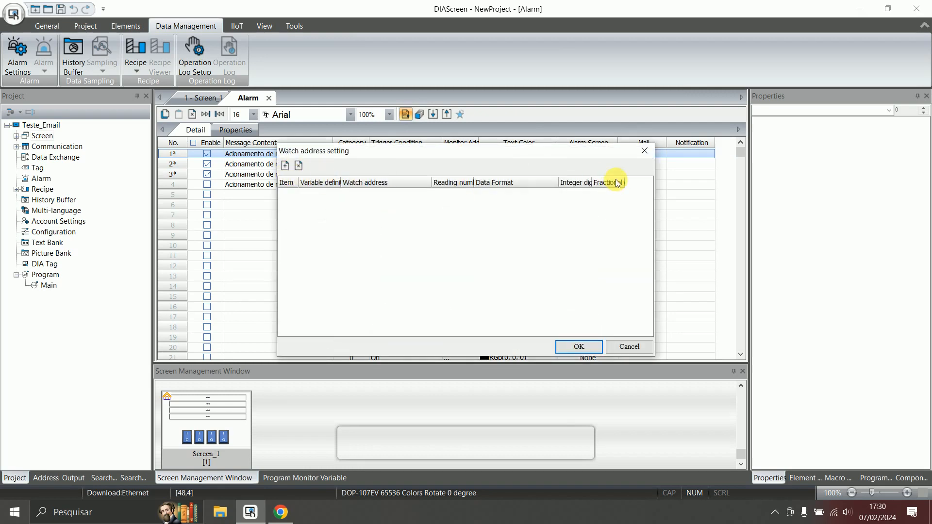
{"action": "left_click", "coordinate": [640, 152]}
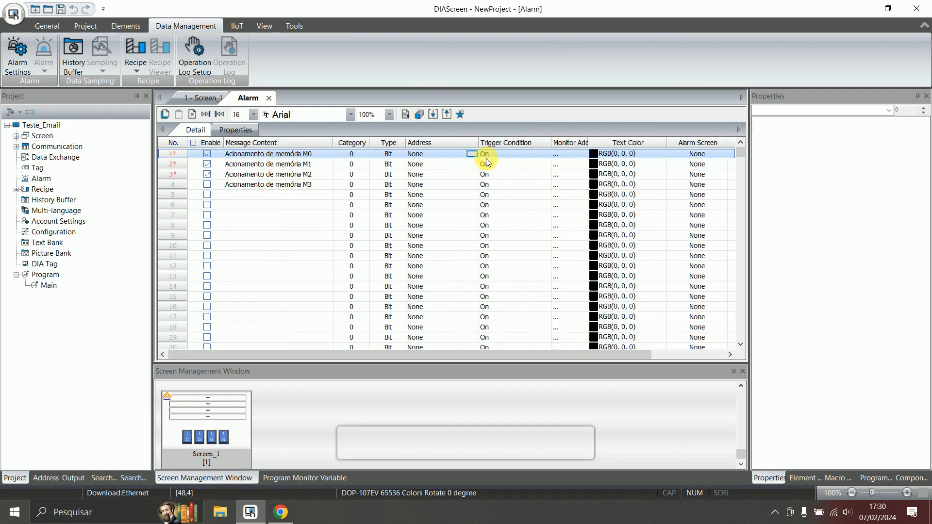
Step: Address alarms 1 and 2 to memory bits M0 and M1 on EtherLink1
{"action": "left_click", "coordinate": [476, 154]}
{"action": "left_click", "coordinate": [500, 158]}
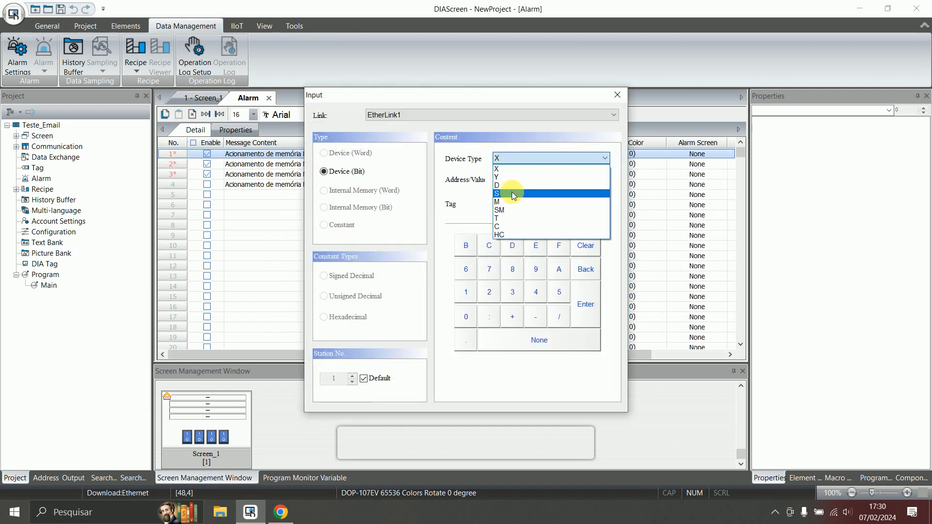
{"action": "left_click", "coordinate": [513, 197]}
{"action": "left_click", "coordinate": [576, 181]}
{"action": "type", "text": "0"}
{"action": "key", "text": "Return"}
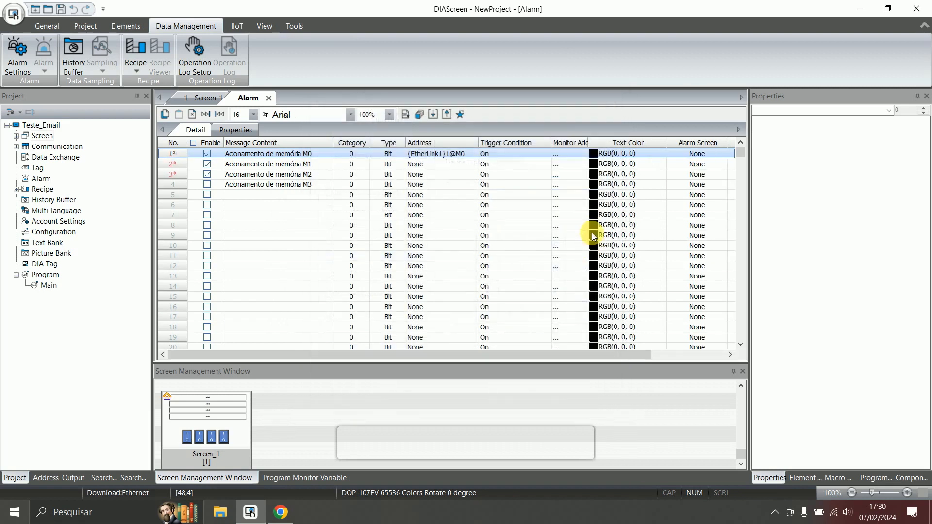
{"action": "left_click", "coordinate": [467, 166]}
{"action": "left_click", "coordinate": [475, 165]}
{"action": "left_click", "coordinate": [516, 159]}
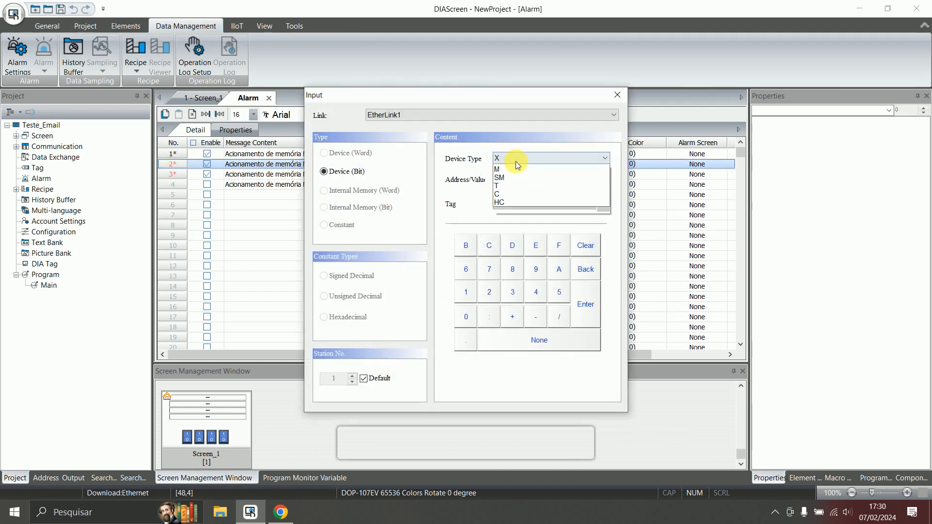
{"action": "left_click", "coordinate": [514, 200]}
{"action": "type", "text": "1"}
{"action": "key", "text": "Return"}
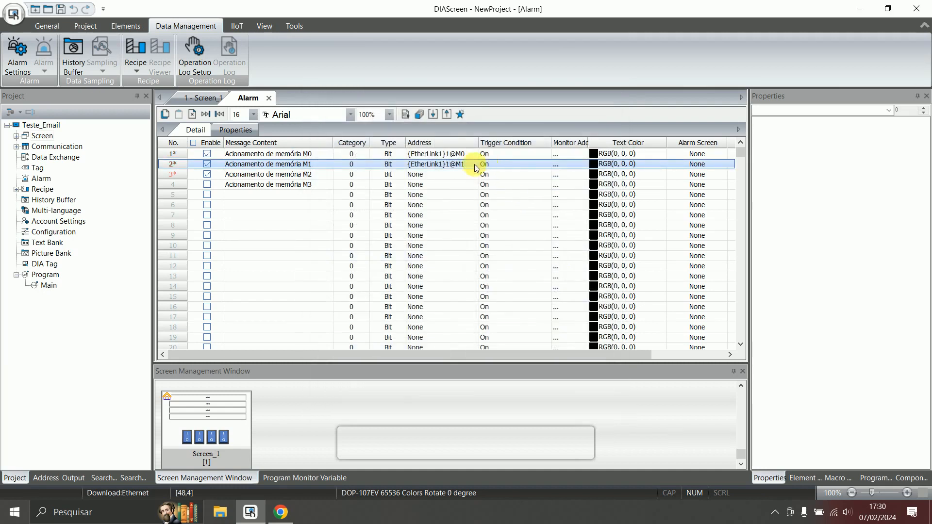
Step: Address alarms 3 and 4 to memory bits M2 and M3 on EtherLink1
{"action": "left_click", "coordinate": [473, 175]}
{"action": "left_click", "coordinate": [473, 176]}
{"action": "left_click", "coordinate": [521, 157]}
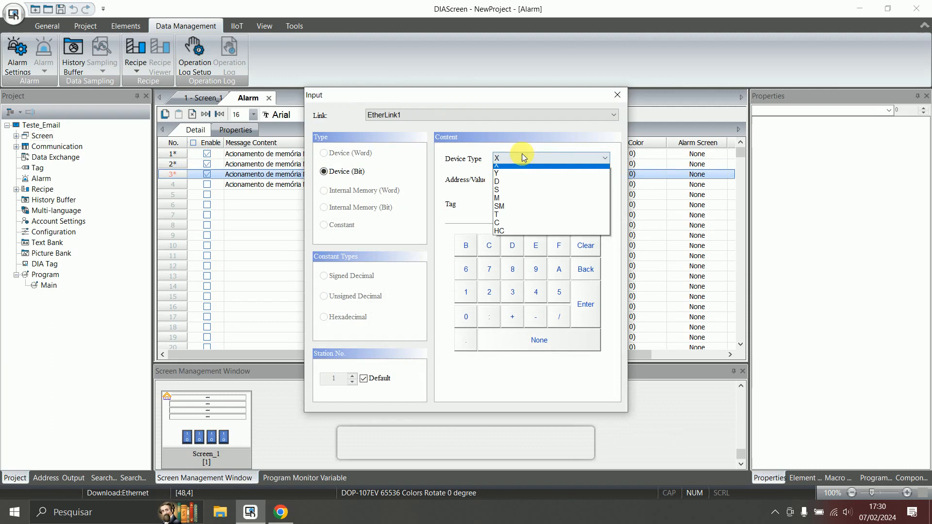
{"action": "left_click", "coordinate": [515, 200]}
{"action": "type", "text": "2"}
{"action": "key", "text": "Return"}
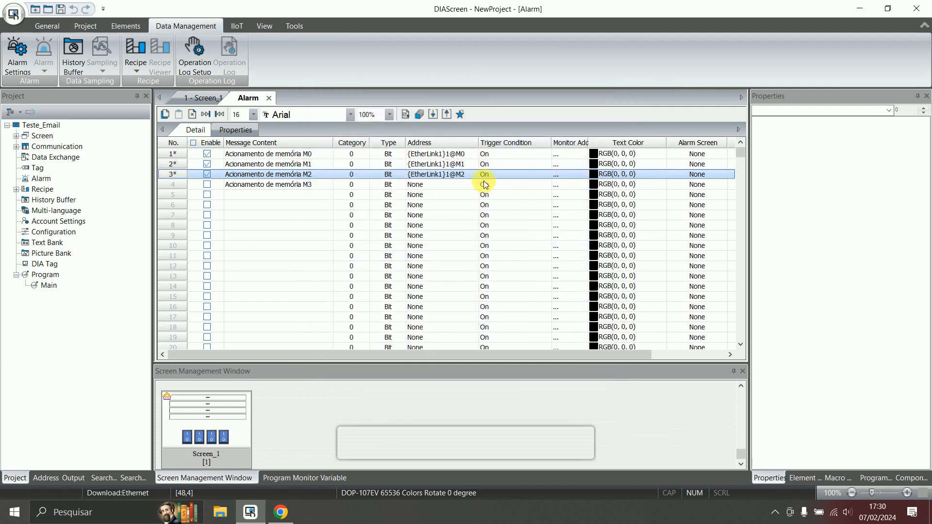
{"action": "left_click", "coordinate": [472, 187]}
{"action": "left_click", "coordinate": [472, 186]}
{"action": "left_click", "coordinate": [511, 160]}
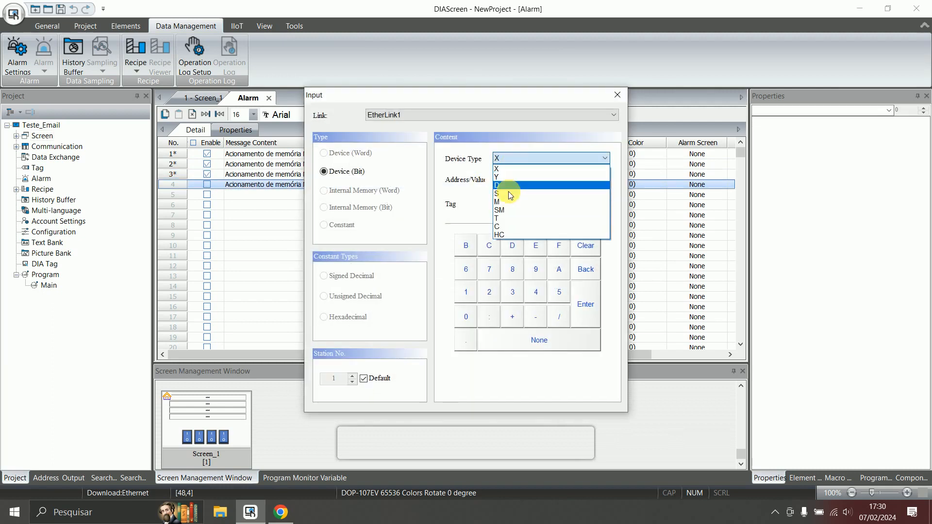
{"action": "left_click", "coordinate": [512, 203]}
{"action": "type", "text": "3"}
{"action": "key", "text": "Return"}
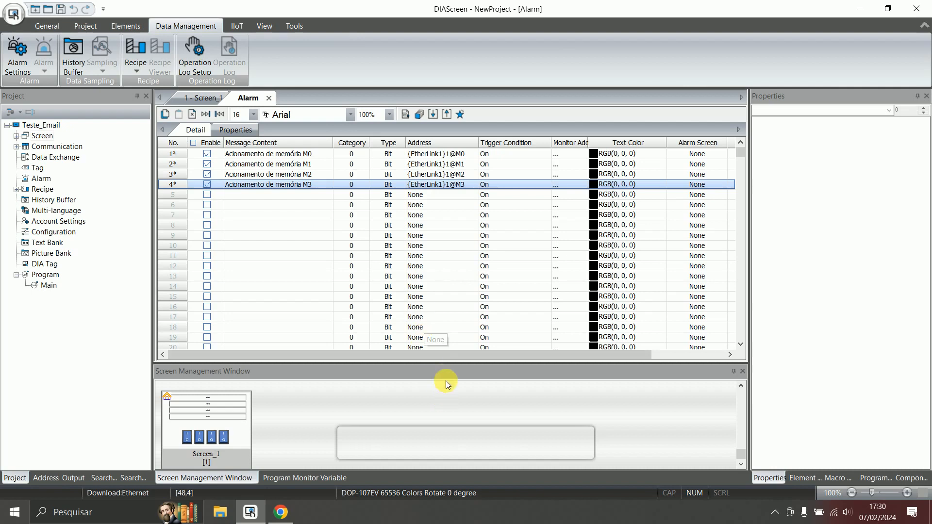
{"action": "left_click_drag", "start_coordinate": [430, 358], "coordinate": [554, 362]}
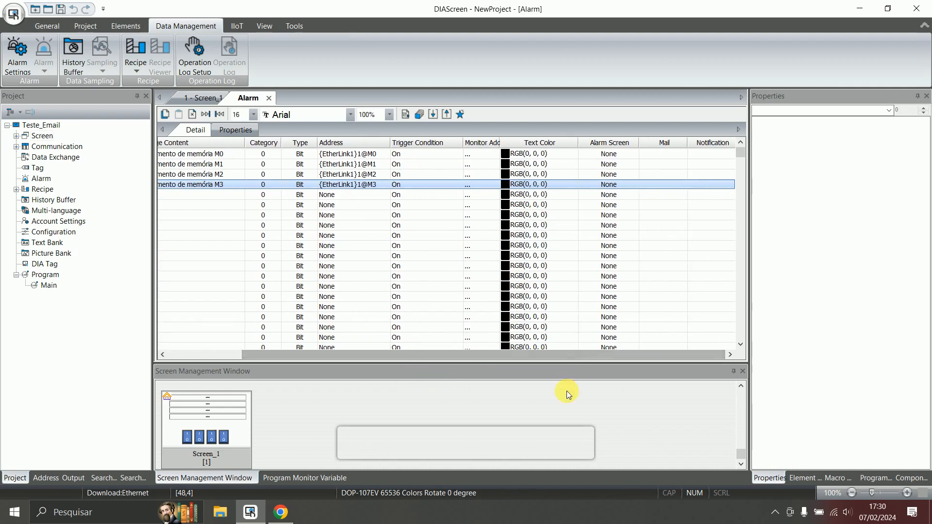
Step: Give the M0 alarm a recipient, the current screen attached and body '... Favor verificar máquina'
{"action": "left_click", "coordinate": [677, 154]}
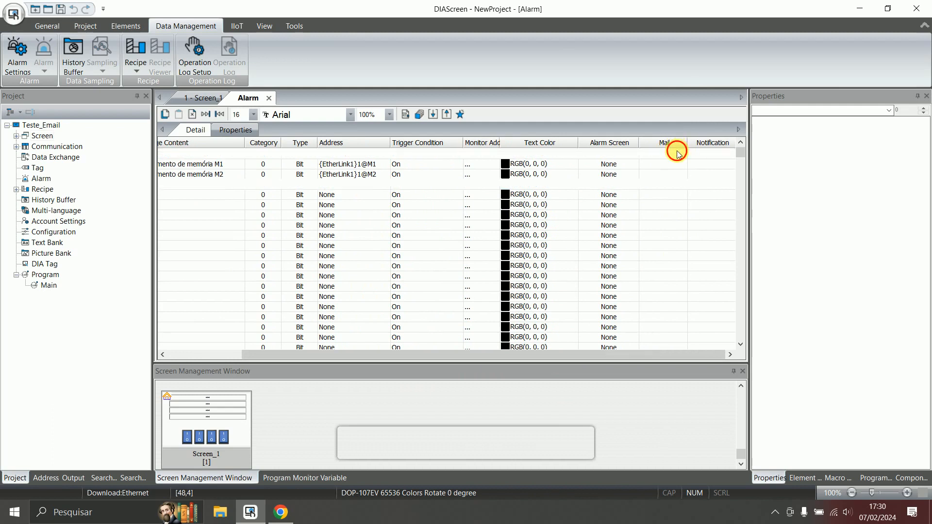
{"action": "left_click", "coordinate": [679, 154]}
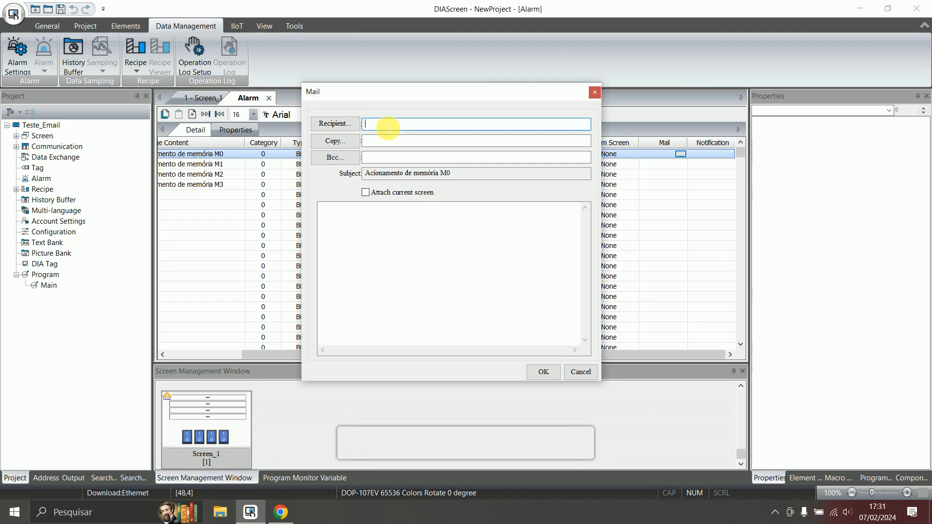
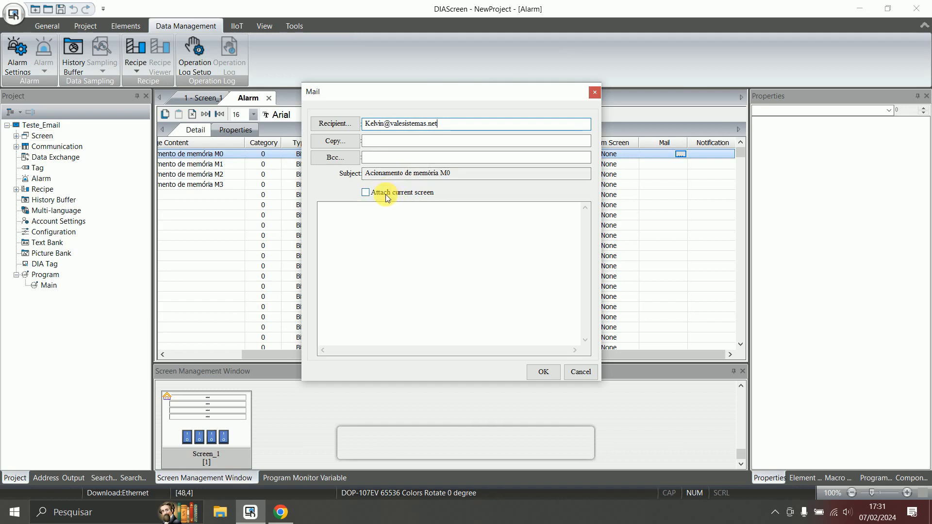
{"action": "left_click", "coordinate": [366, 192]}
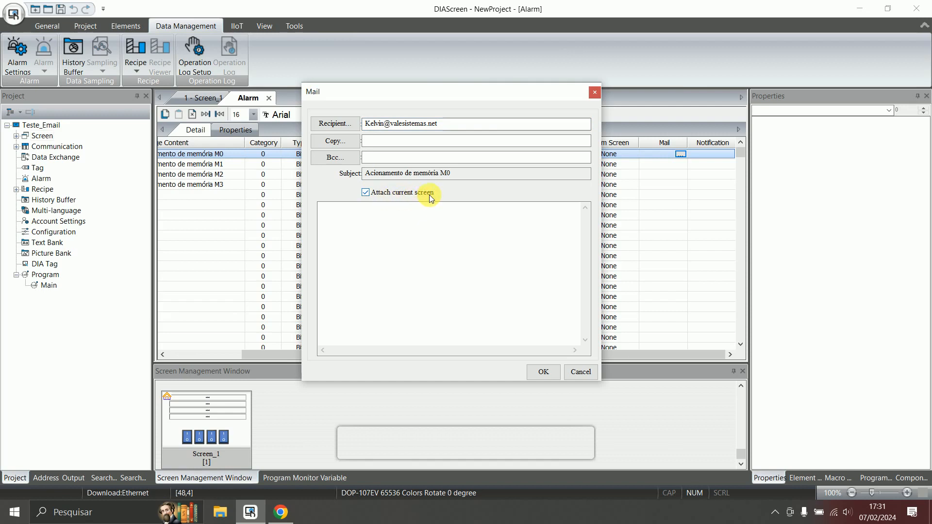
{"action": "left_click", "coordinate": [406, 218]}
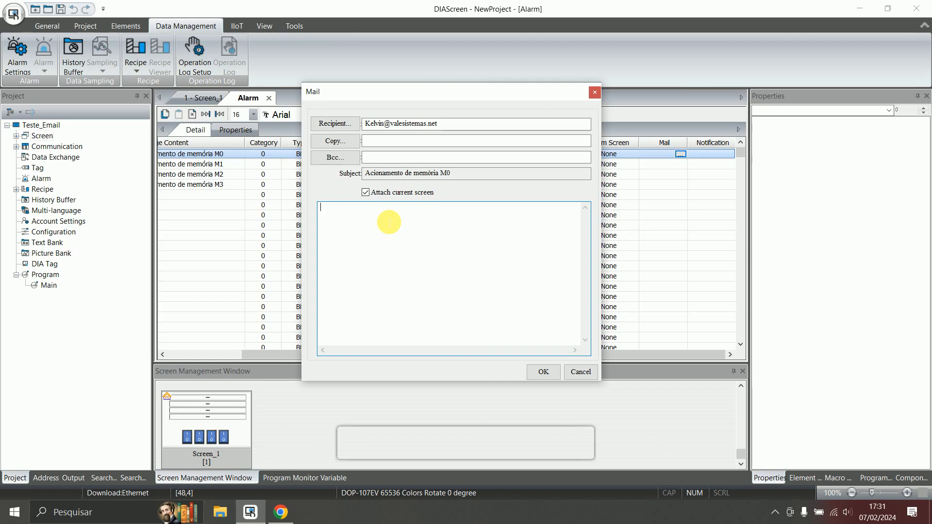
{"action": "type", "text": "Acionamento de memória M0"}
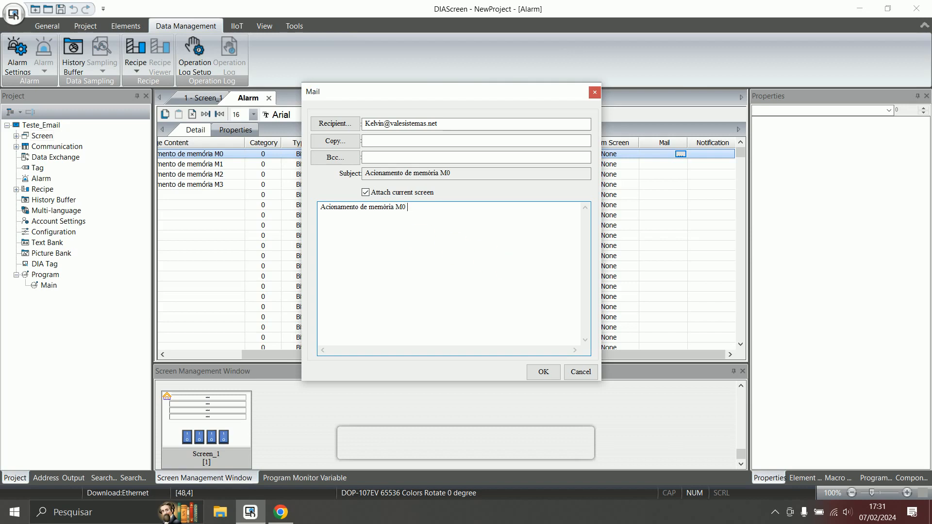
{"action": "type", "text": "... Favor verificar máquina"}
{"action": "left_click", "coordinate": [549, 377]}
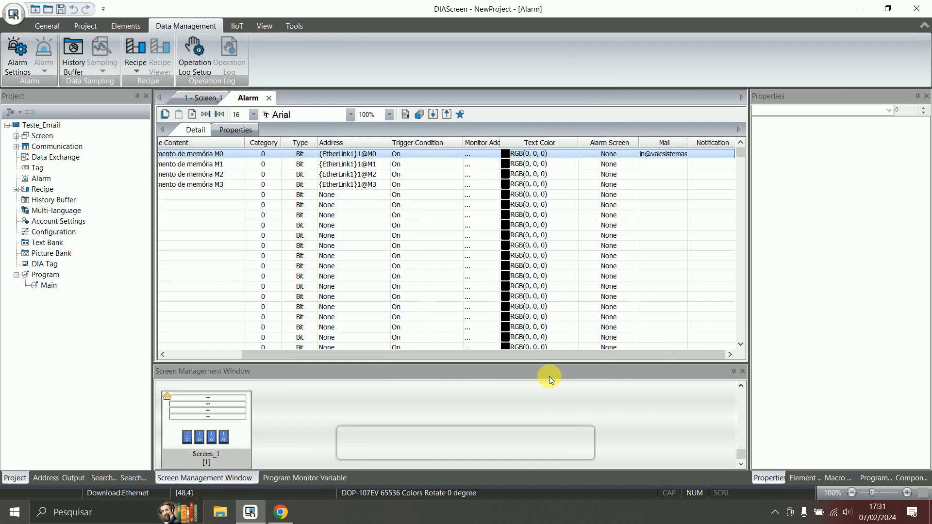
Step: Copy the message text from the M0 alarm's e-mail settings
{"action": "left_click", "coordinate": [678, 165]}
{"action": "left_click", "coordinate": [680, 164]}
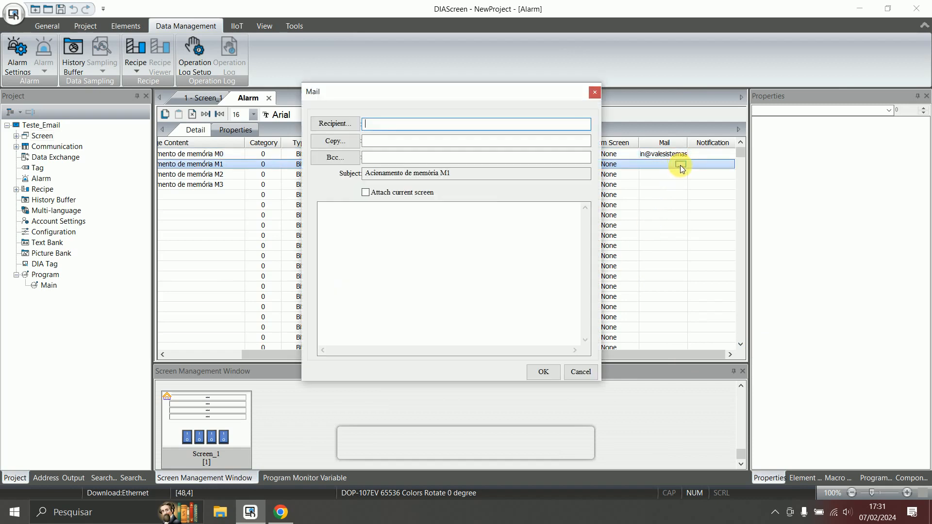
{"action": "left_click", "coordinate": [595, 92]}
{"action": "left_click", "coordinate": [678, 156]}
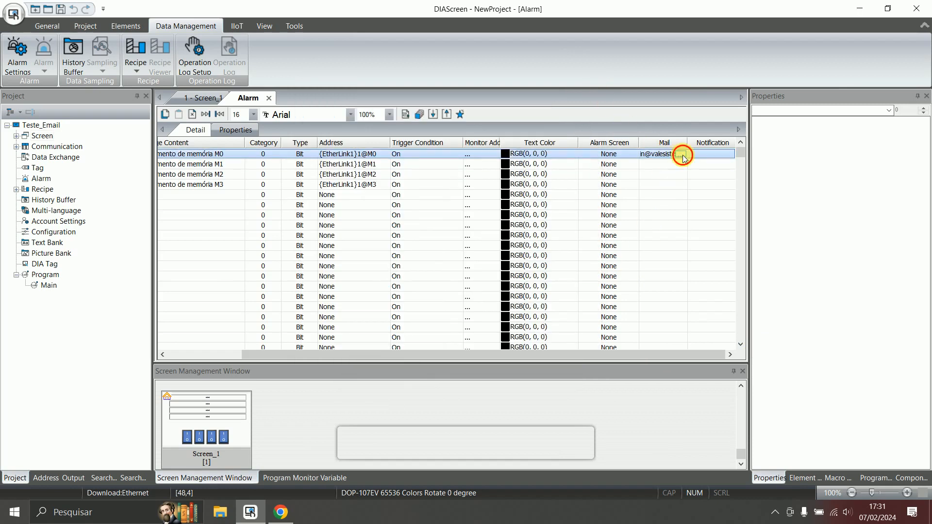
{"action": "left_click", "coordinate": [681, 155]}
{"action": "left_click_drag", "start_coordinate": [485, 208], "coordinate": [294, 223]}
{"action": "key", "text": "ctrl+c"}
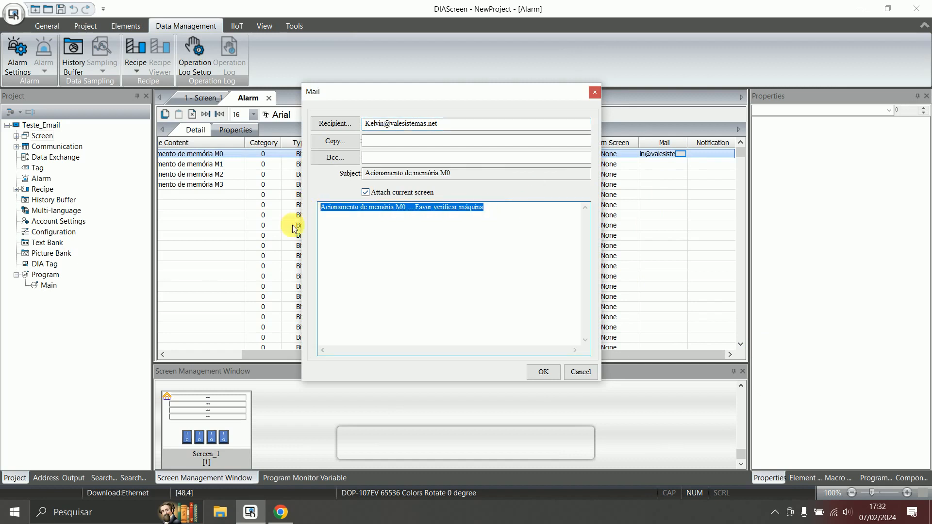
{"action": "left_click", "coordinate": [543, 374]}
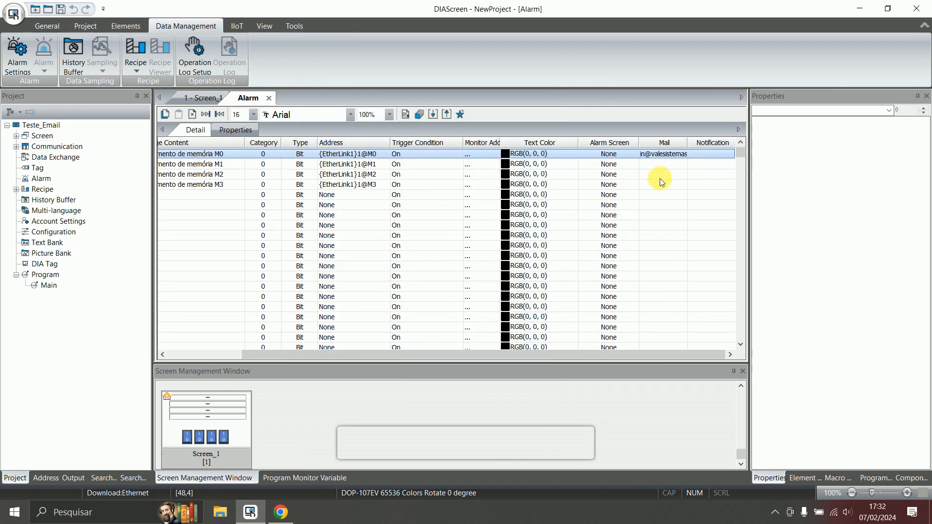
Step: Make the M1 alarm e-mail the support mailbox, screen attached, with the pasted body changed to M1
{"action": "left_click", "coordinate": [684, 165]}
{"action": "left_click", "coordinate": [684, 165]}
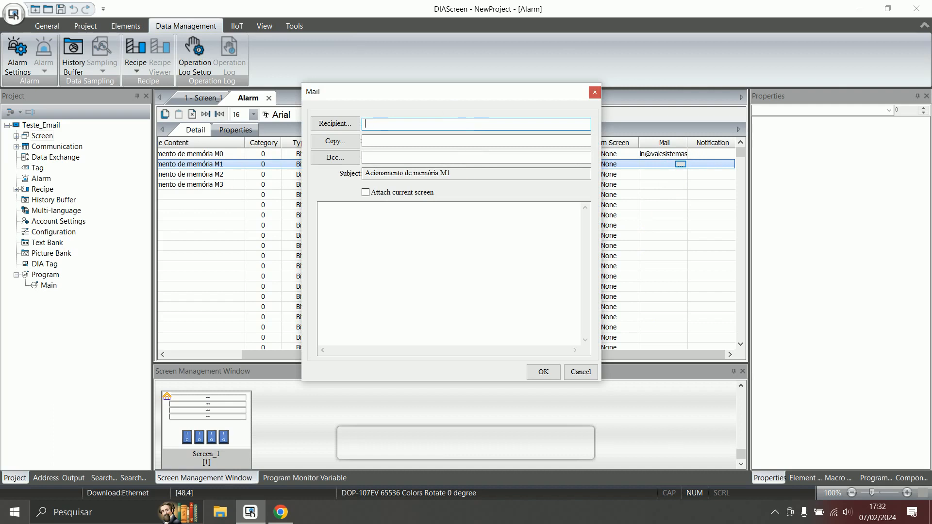
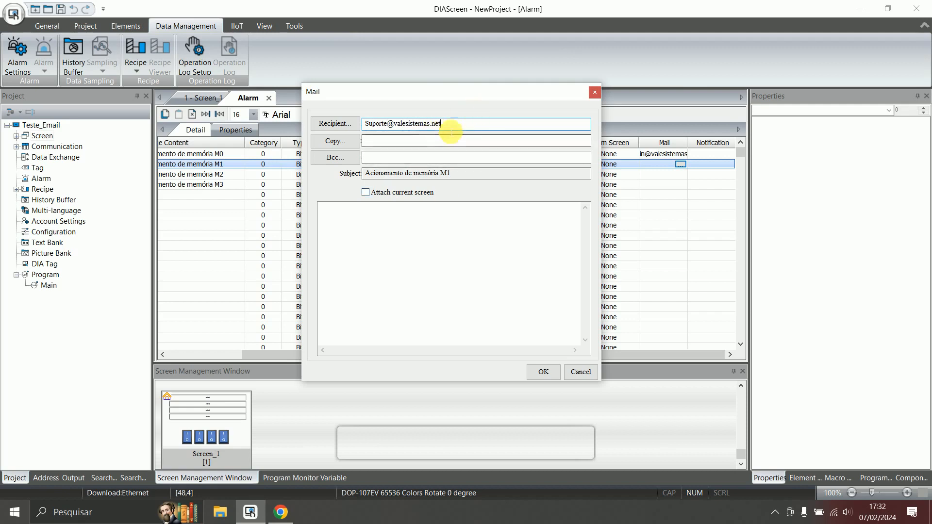
{"action": "left_click_drag", "start_coordinate": [441, 127], "coordinate": [372, 134]}
{"action": "left_click", "coordinate": [458, 129]}
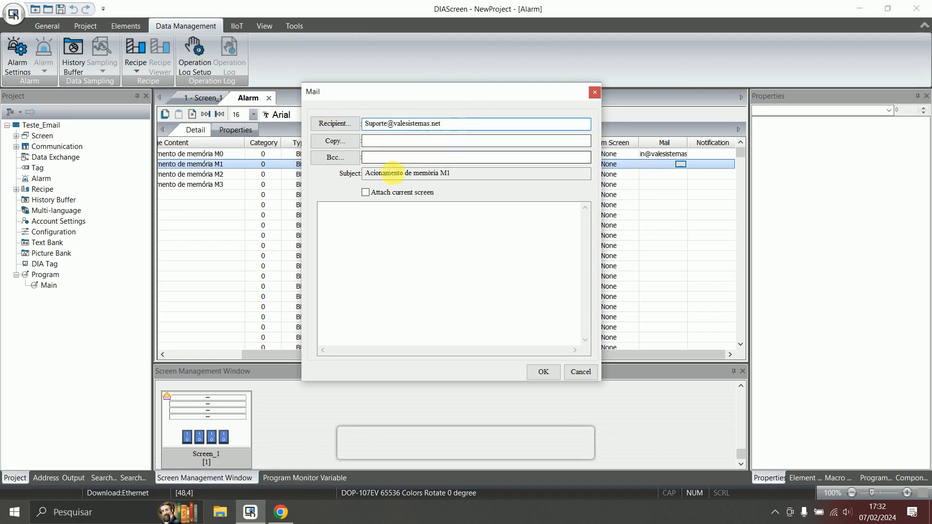
{"action": "left_click", "coordinate": [374, 192]}
{"action": "left_click", "coordinate": [390, 210]}
{"action": "key", "text": "ctrl+v"}
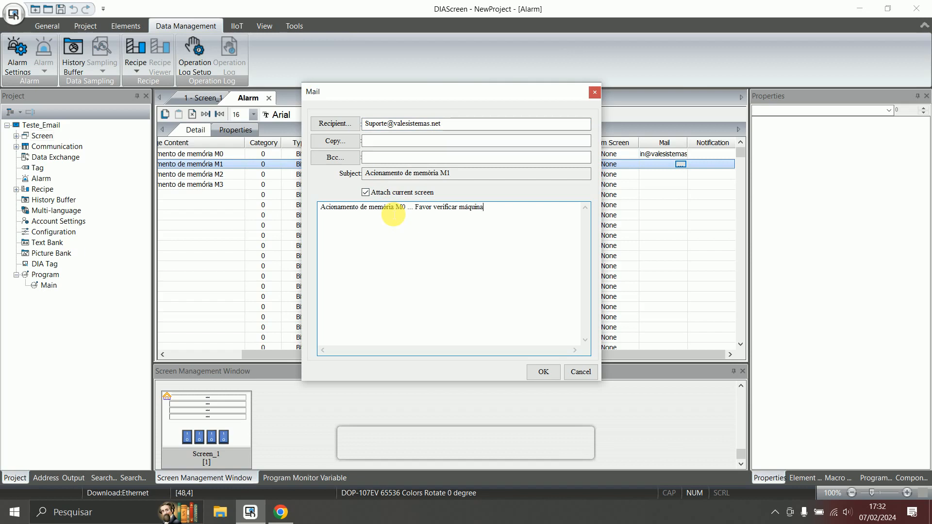
{"action": "left_click", "coordinate": [408, 213]}
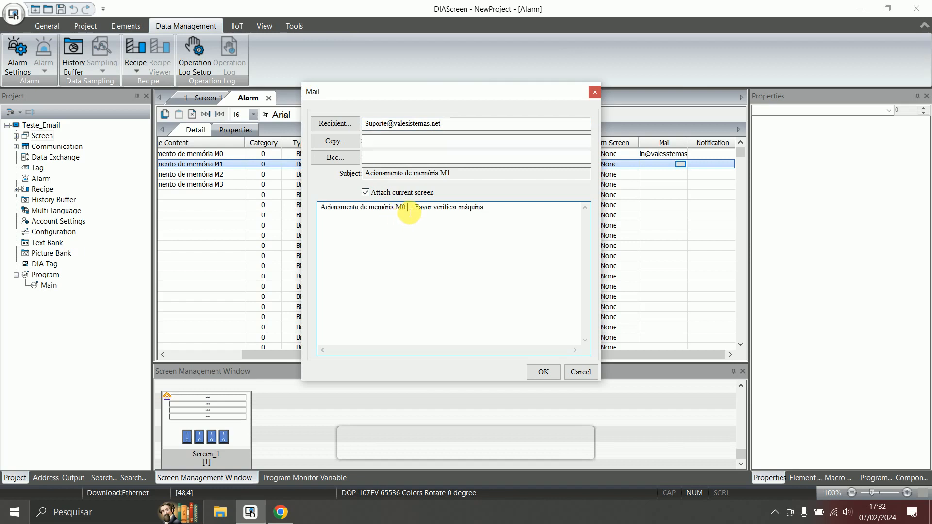
{"action": "key", "text": "BackSpace"}
{"action": "type", "text": "1"}
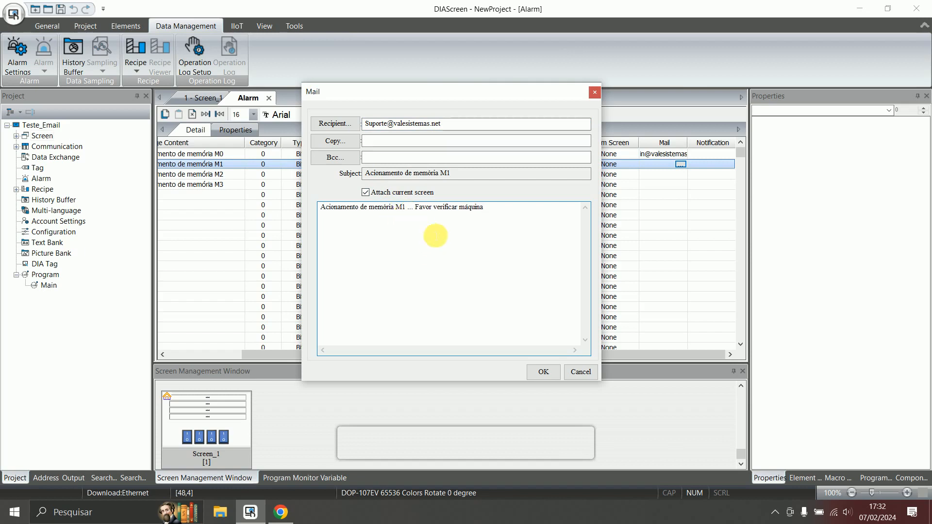
{"action": "left_click", "coordinate": [540, 371]}
{"action": "left_click", "coordinate": [678, 173]}
{"action": "left_click", "coordinate": [680, 174]}
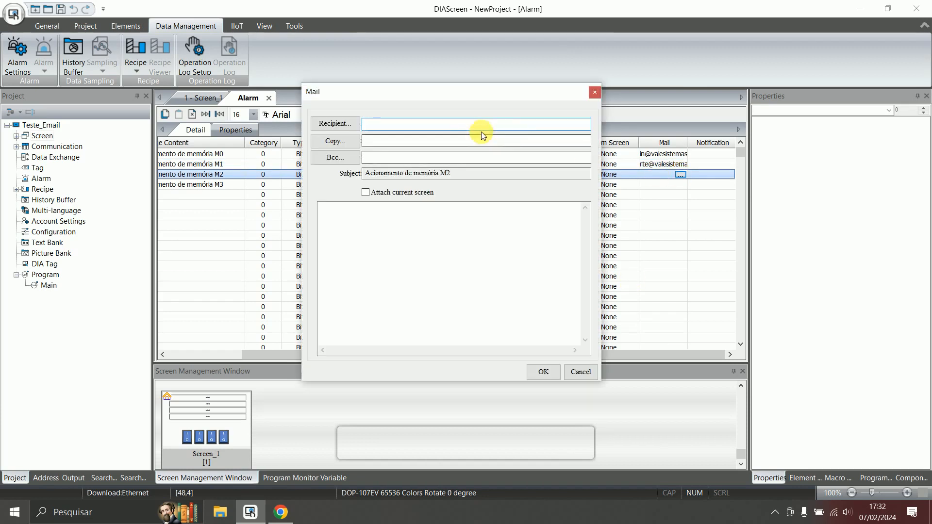
Step: Set the M2 alarm's e-mail body to the pasted text edited to M2, with recipient and screen attached
{"action": "left_click", "coordinate": [468, 218]}
{"action": "type", "text": "Acionamento de memória M0 ... Favor verificar máquina"}
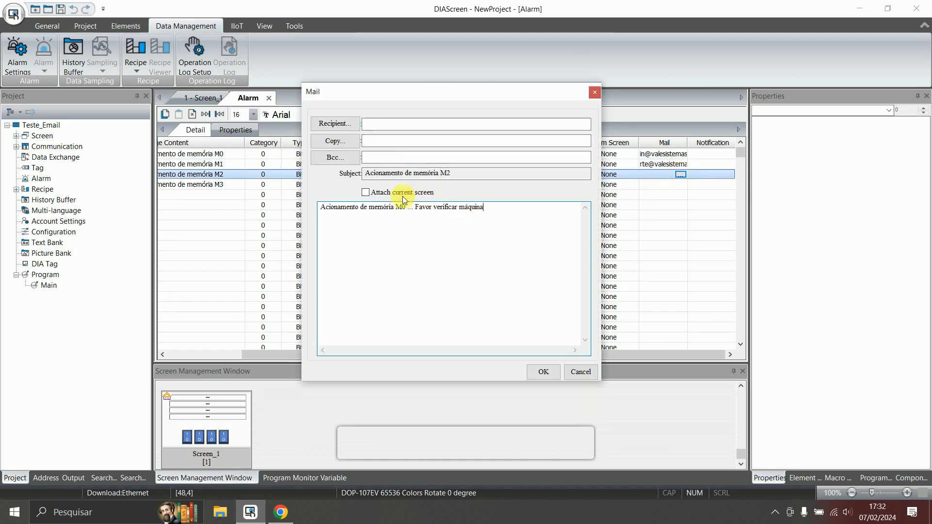
{"action": "left_click", "coordinate": [368, 190]}
{"action": "left_click", "coordinate": [407, 211]}
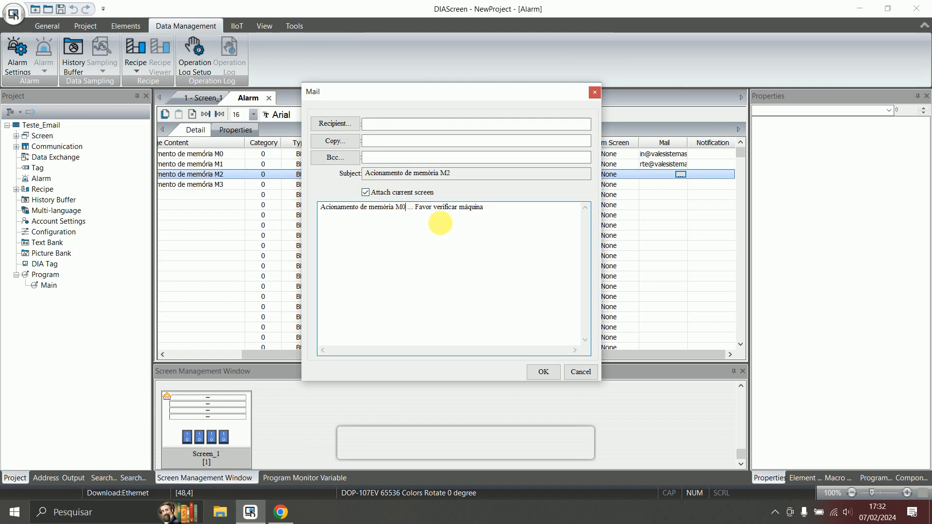
{"action": "key", "text": "BackSpace"}
{"action": "type", "text": "2"}
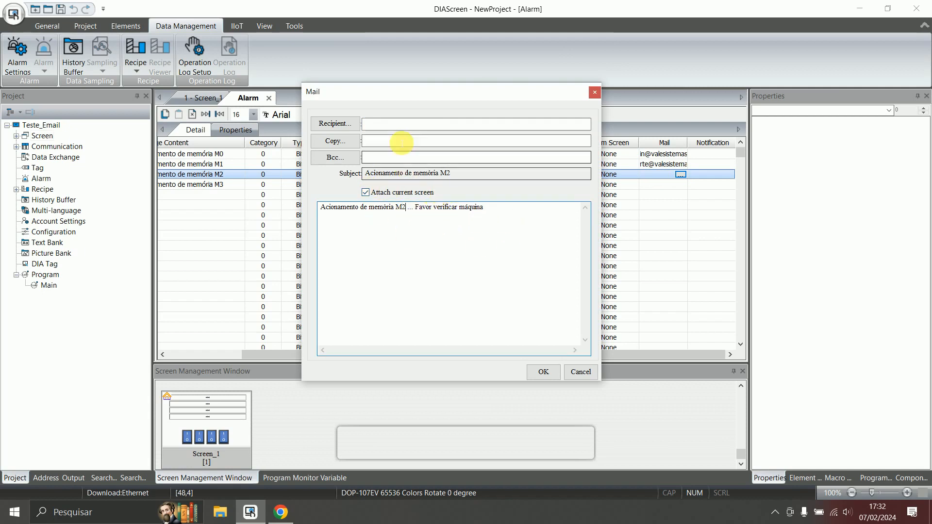
{"action": "left_click", "coordinate": [397, 127]}
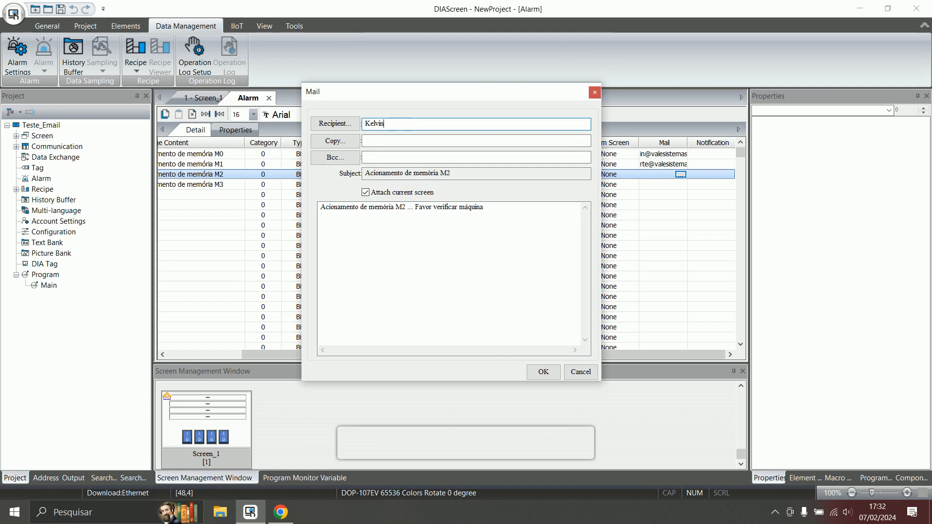
{"action": "type", "text": "temas.net"}
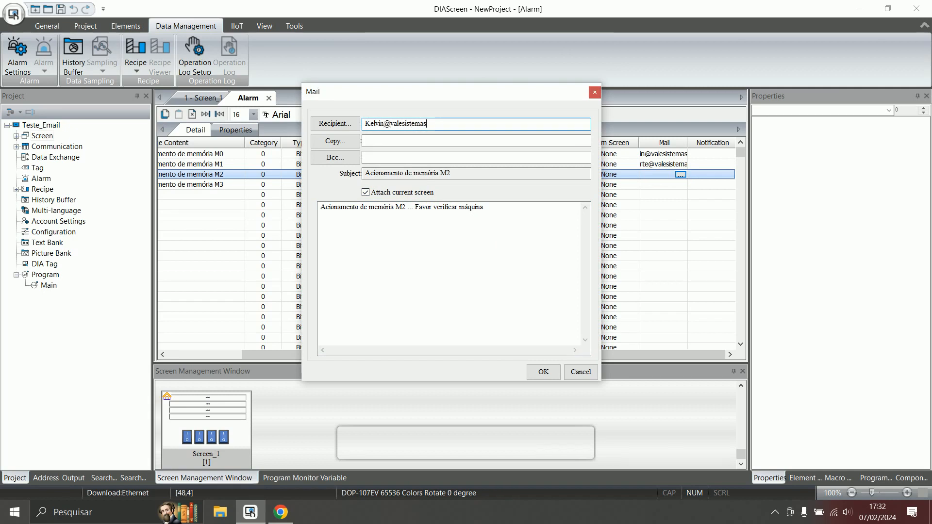
{"action": "left_click", "coordinate": [539, 371]}
Step: Set the M3 alarm's e-mail body to the pasted text edited to M3, with recipient and screen attached
{"action": "left_click", "coordinate": [683, 184]}
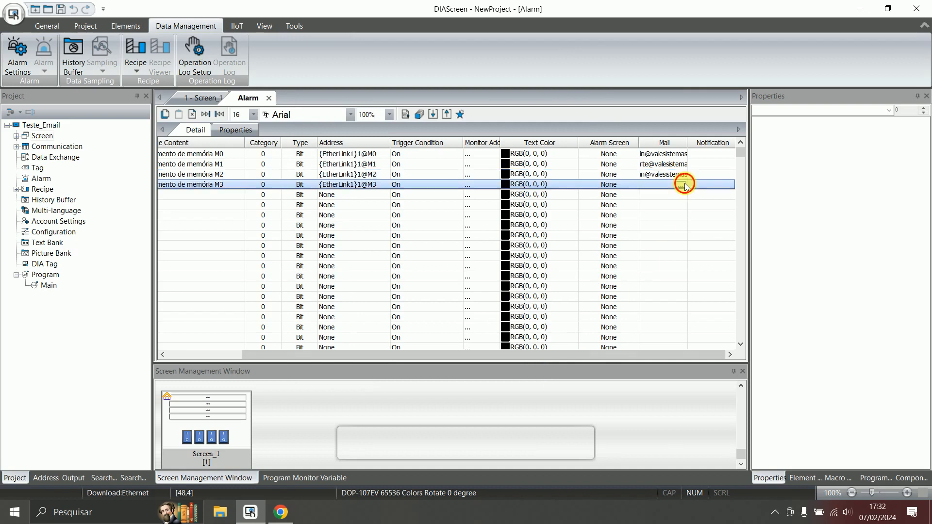
{"action": "left_click", "coordinate": [681, 184]}
{"action": "left_click", "coordinate": [435, 225]}
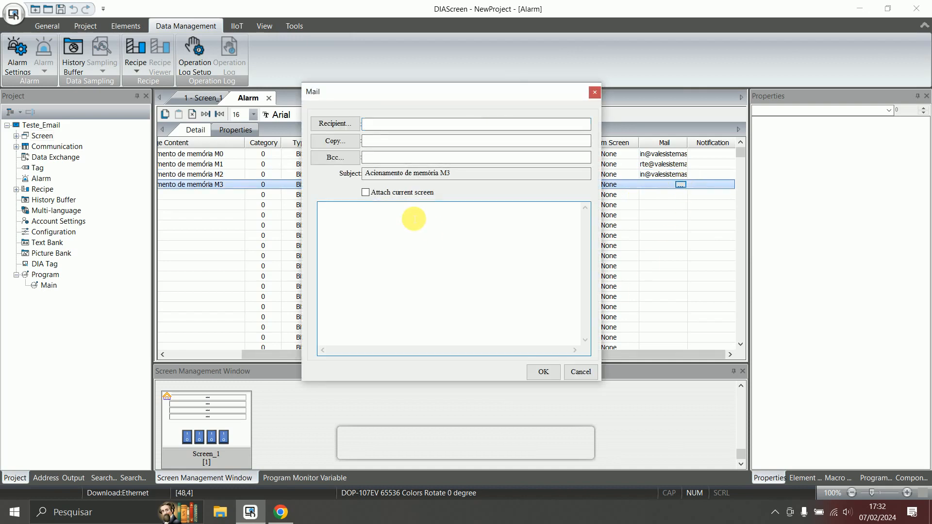
{"action": "type", "text": "Acionamento de memória M0 ... Favor verificar máquina"}
{"action": "left_click", "coordinate": [406, 212]}
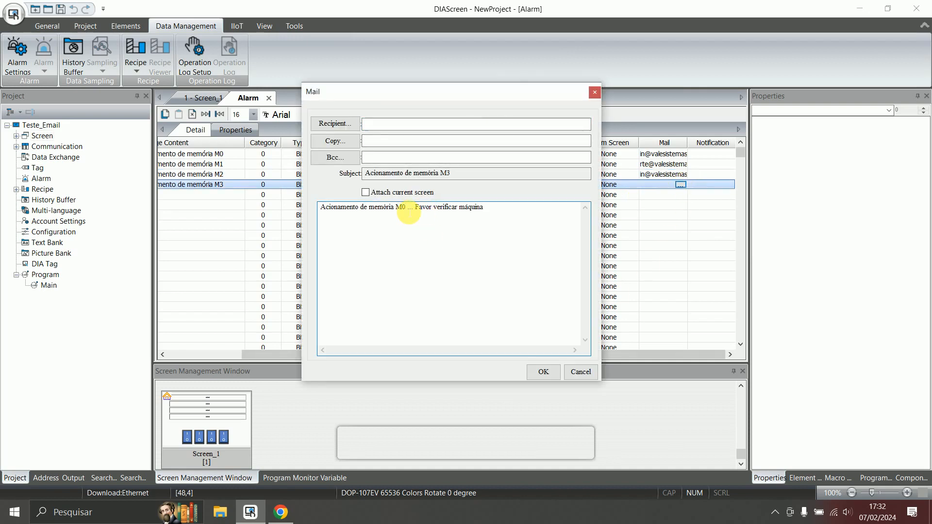
{"action": "key", "text": "BackSpace"}
{"action": "type", "text": "3"}
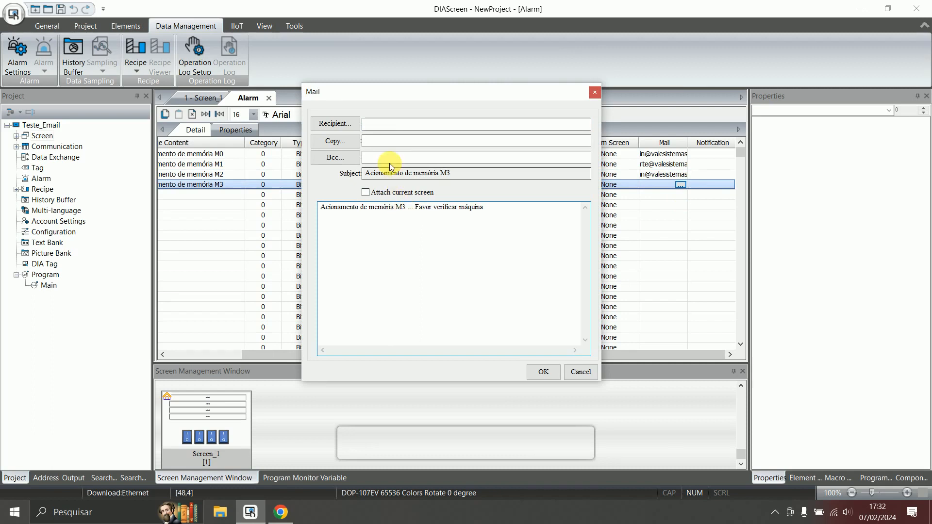
{"action": "left_click", "coordinate": [403, 125]}
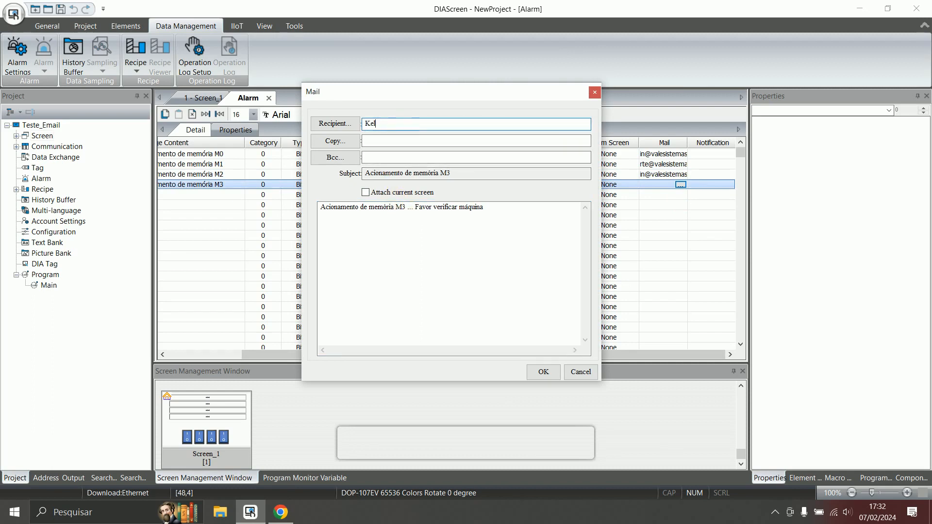
{"action": "left_click", "coordinate": [368, 193]}
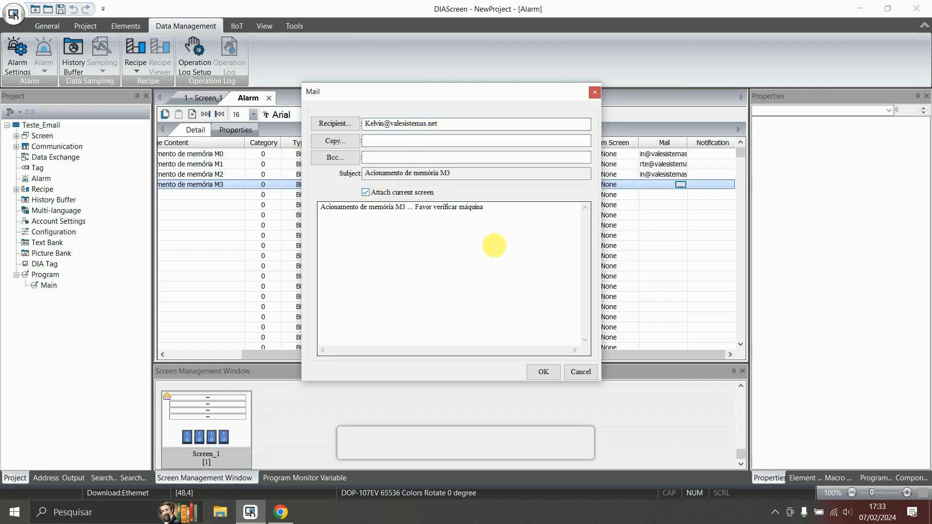
{"action": "left_click", "coordinate": [542, 372]}
Step: Reopen the M2 alarm's e-mail settings to verify them
{"action": "left_click", "coordinate": [683, 175]}
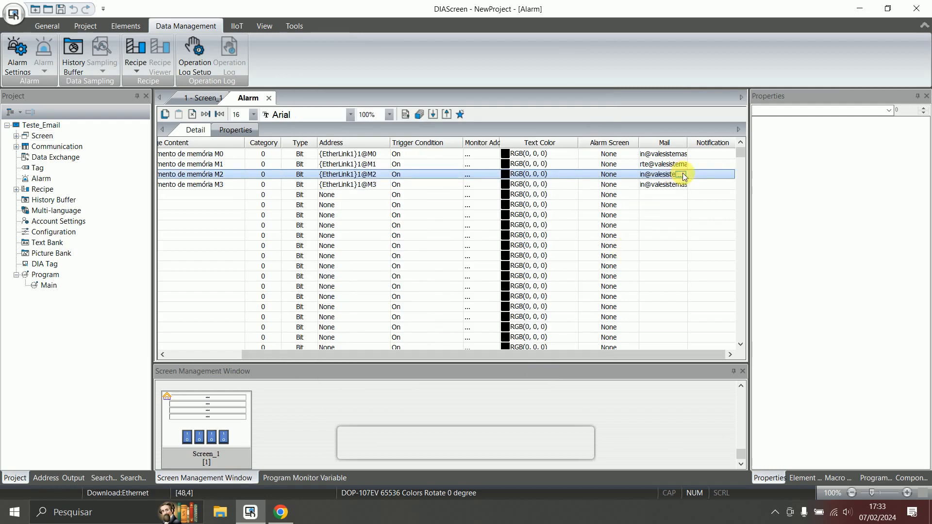
{"action": "left_click", "coordinate": [682, 174]}
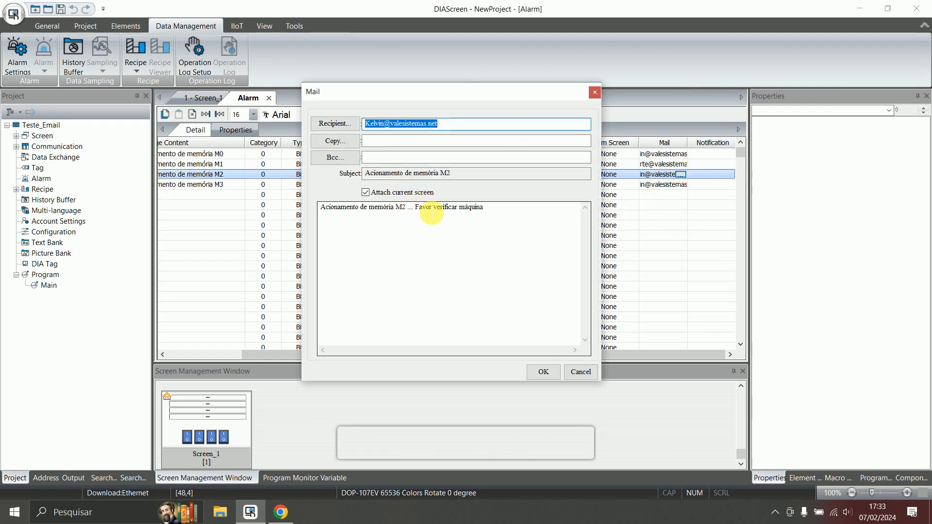
{"action": "left_click", "coordinate": [550, 371]}
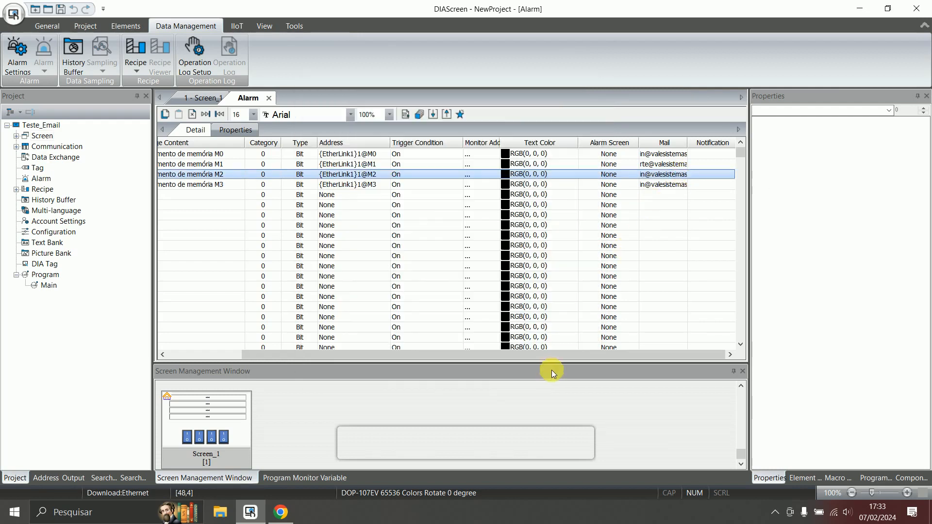
Step: Compile and download all project data to the DOP-107EV HMI at 192.168.68.108
{"action": "left_click", "coordinate": [51, 28]}
{"action": "left_click", "coordinate": [86, 26]}
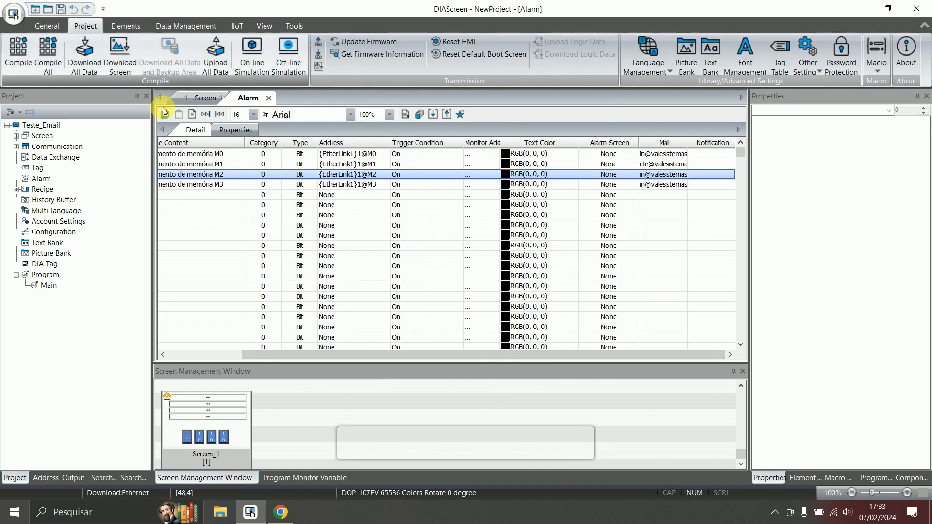
{"action": "left_click", "coordinate": [89, 68]}
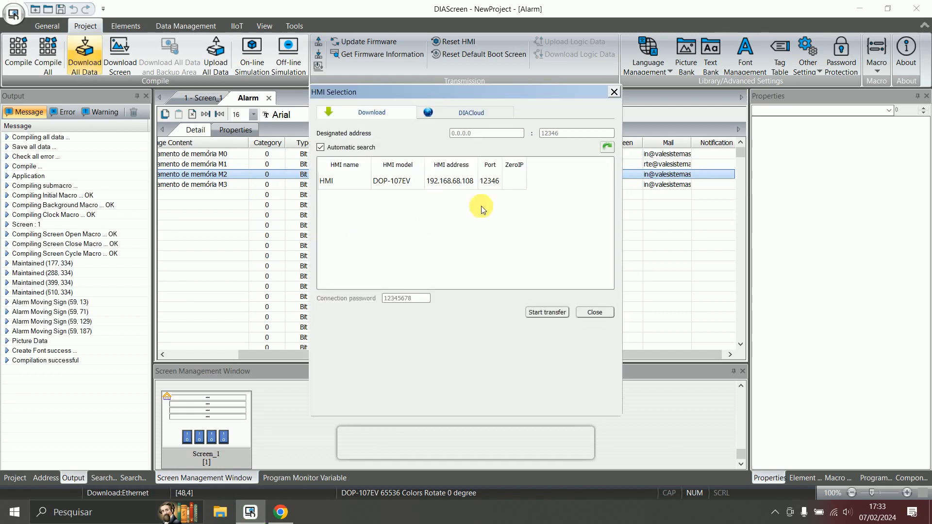
{"action": "left_click", "coordinate": [488, 180]}
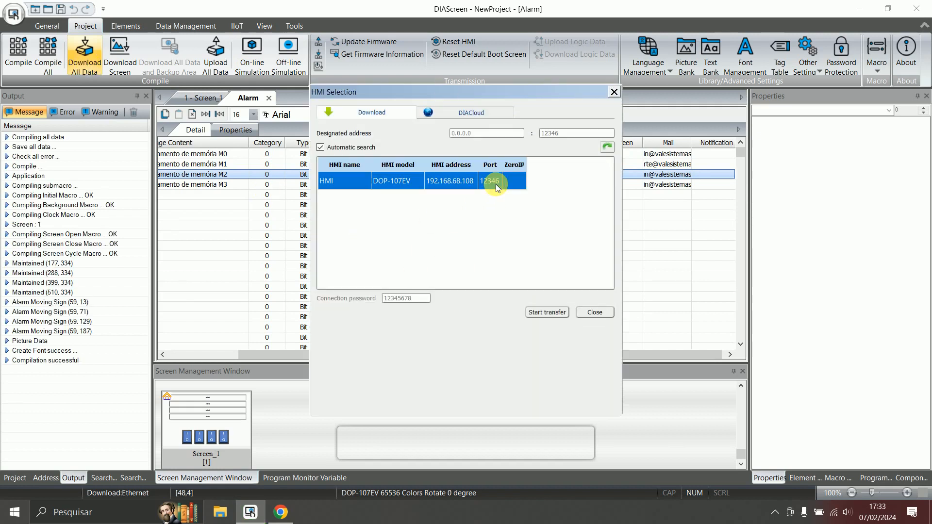
{"action": "left_click", "coordinate": [547, 312]}
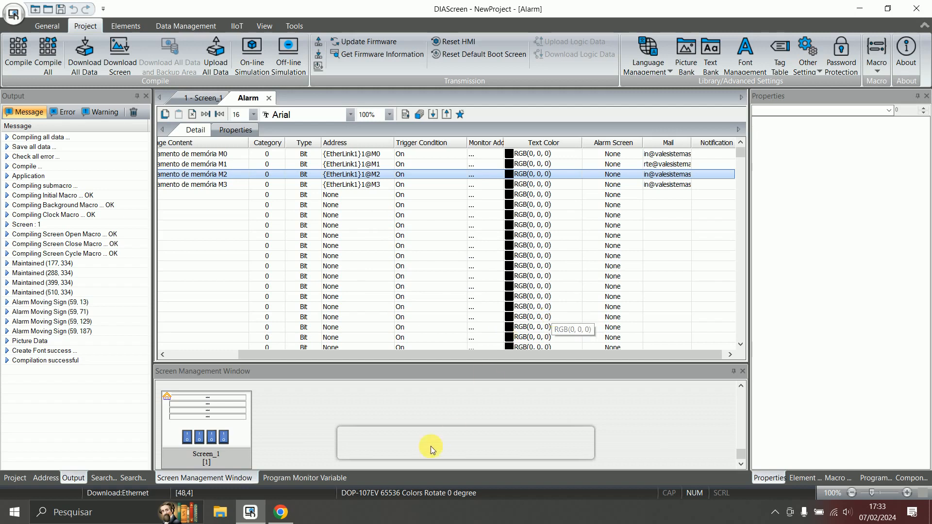
{"action": "left_click", "coordinate": [103, 515]}
Step: Launch RealVNC Viewer via 'vnc' search and delete the saved 192.168.68.108 entry
{"action": "type", "text": "vnc"}
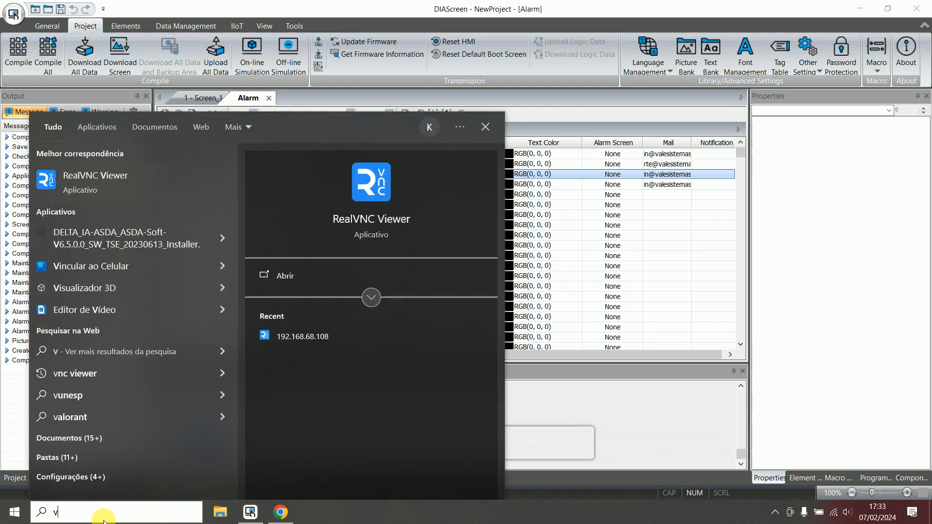
{"action": "left_click", "coordinate": [121, 185]}
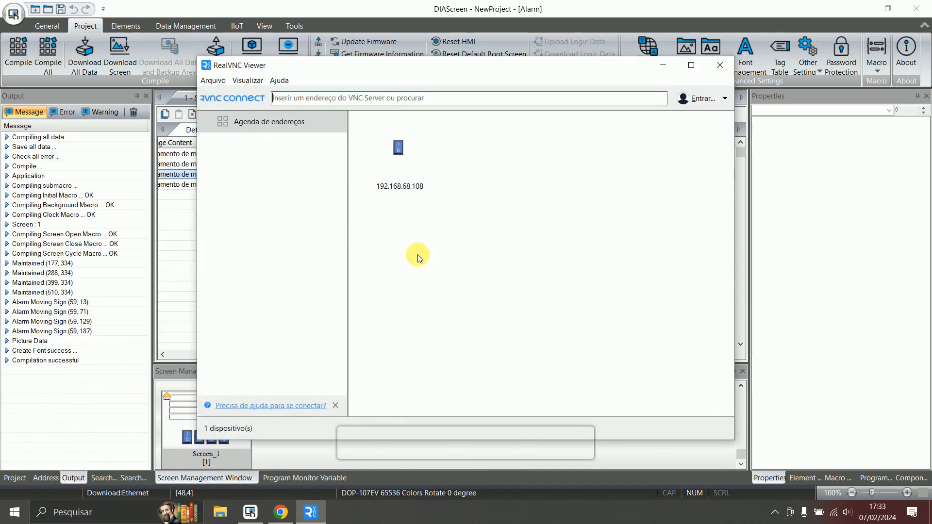
{"action": "right_click", "coordinate": [411, 171]}
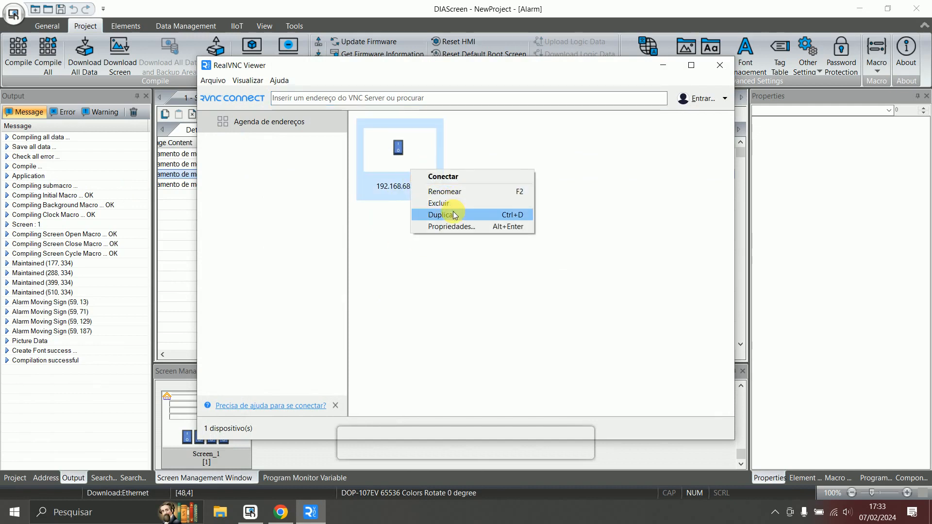
{"action": "left_click", "coordinate": [452, 202]}
{"action": "left_click", "coordinate": [529, 274]}
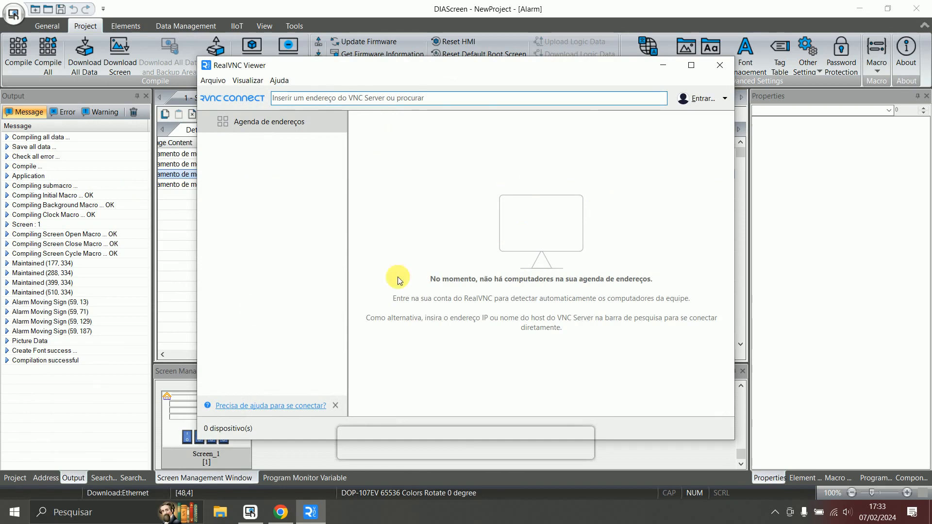
Step: Connect RealVNC Viewer to the HMI at 192.168.68.108
{"action": "left_click", "coordinate": [461, 99]}
{"action": "type", "text": "1"}
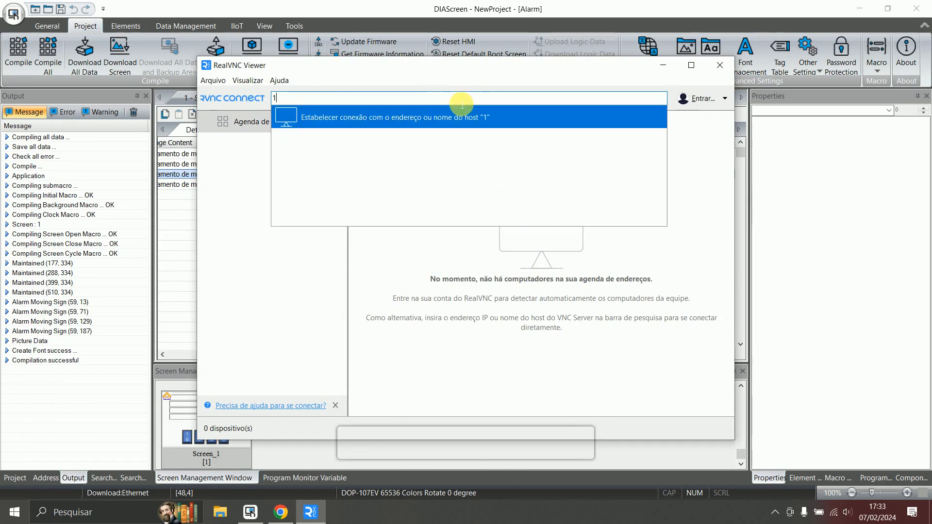
{"action": "type", "text": "92."}
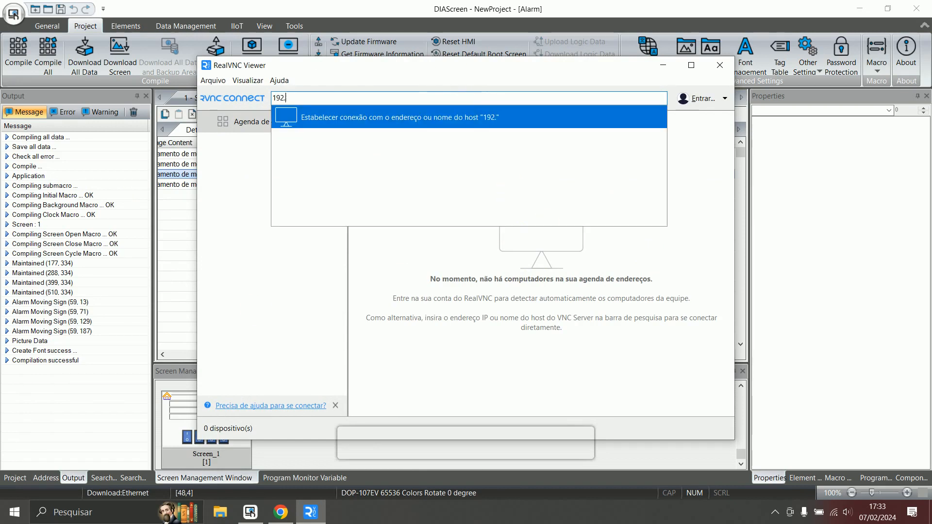
{"action": "type", "text": "168.68.108"}
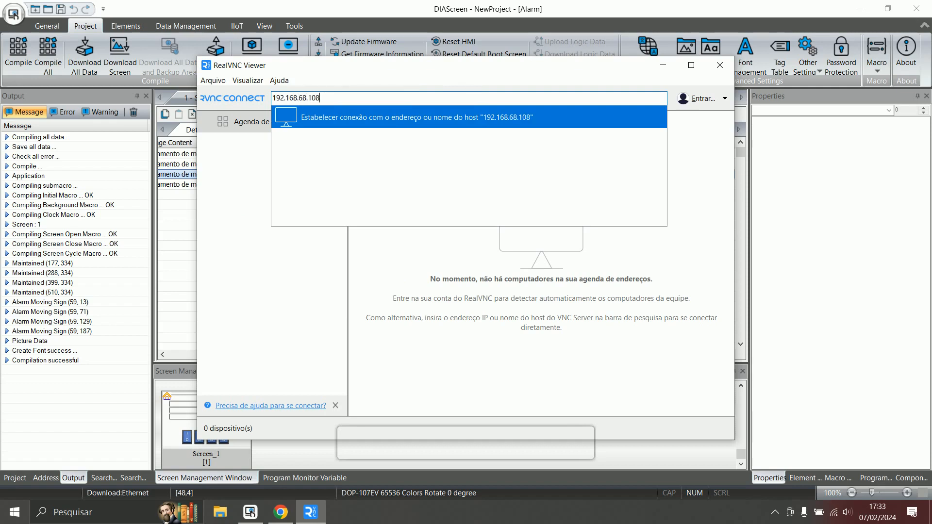
{"action": "key", "text": "Return"}
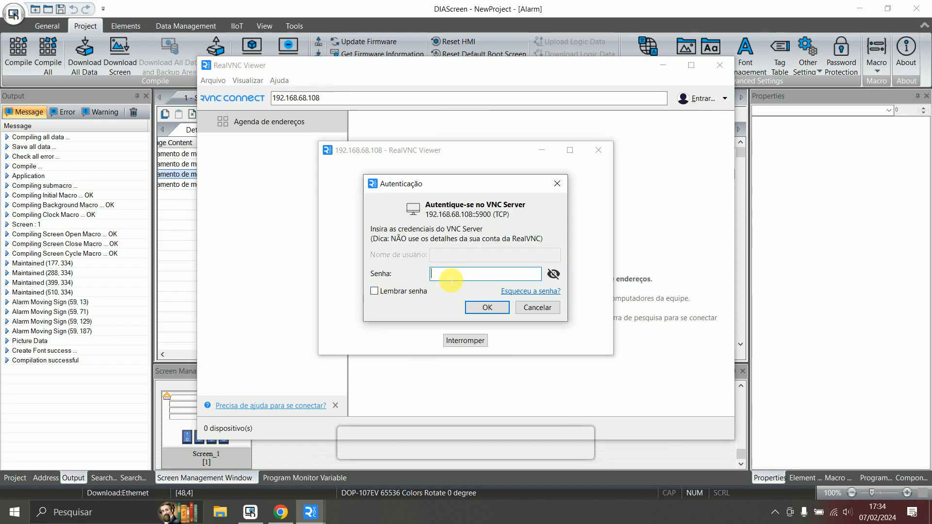
Step: Enter the VNC password and submit it to reach the HMI screen
{"action": "type", "text": "1"}
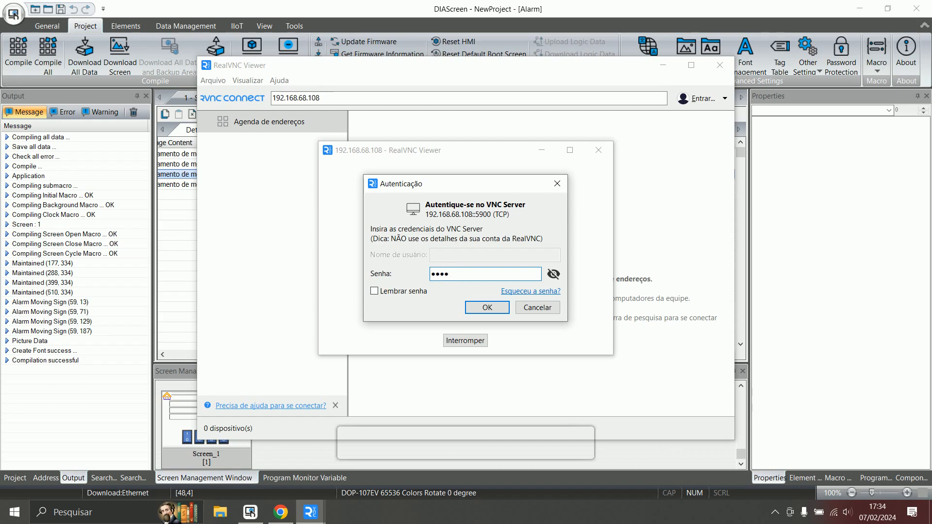
{"action": "key", "text": "Return"}
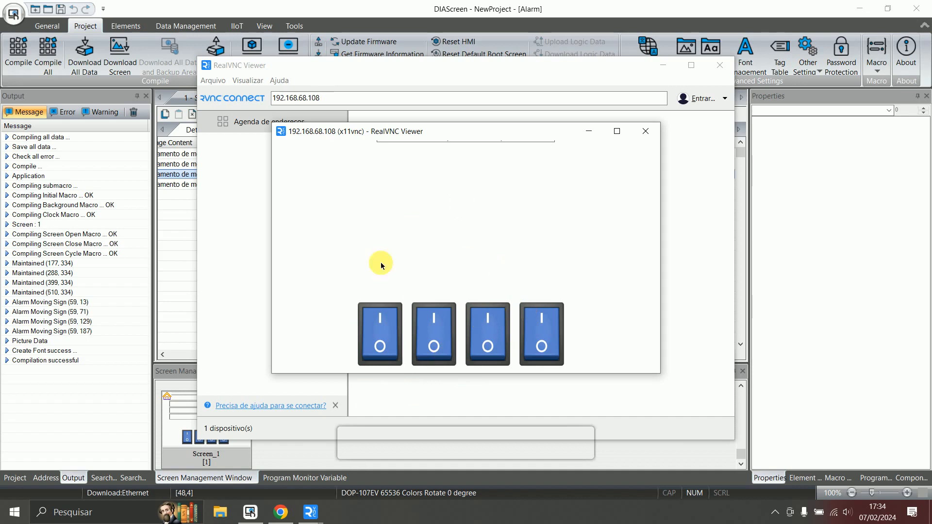
Step: Flip the remote HMI's four switches on and off to raise the M0–M3 alarms
{"action": "left_click", "coordinate": [385, 349]}
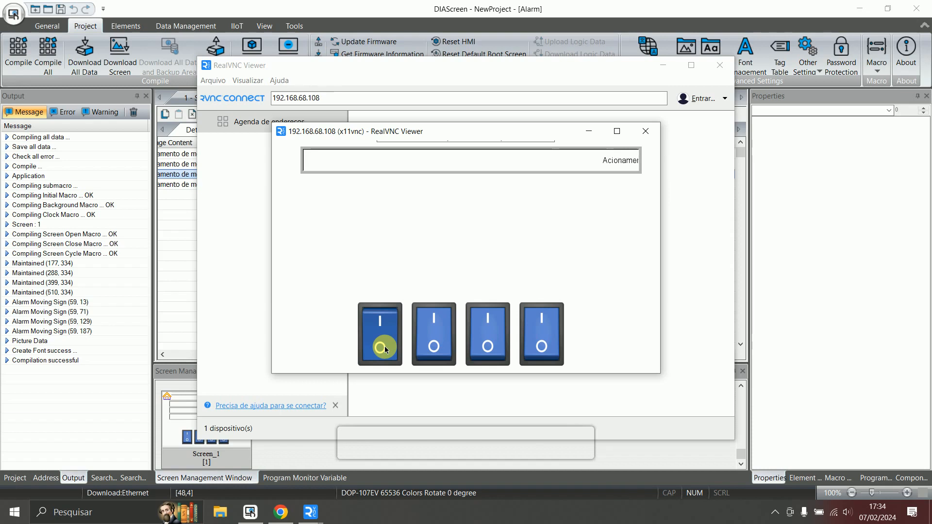
{"action": "left_click", "coordinate": [388, 345]}
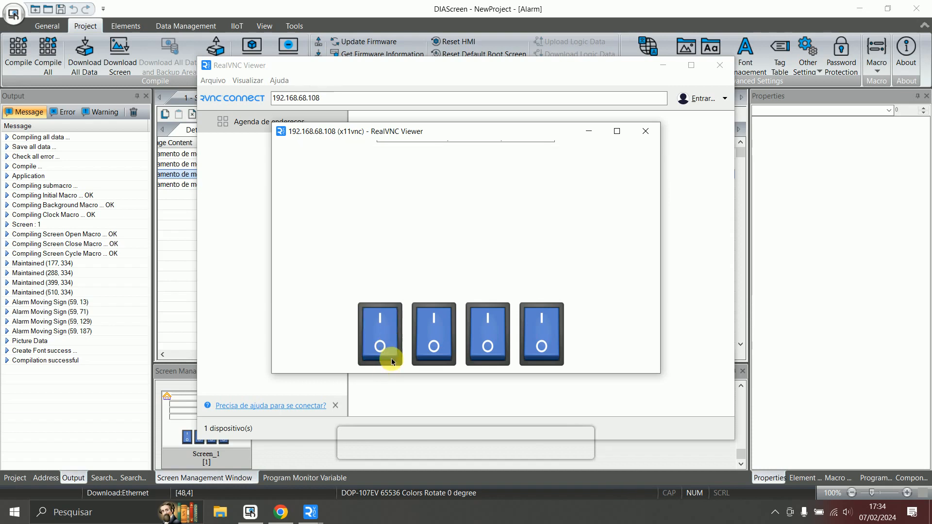
{"action": "left_click", "coordinate": [442, 344]}
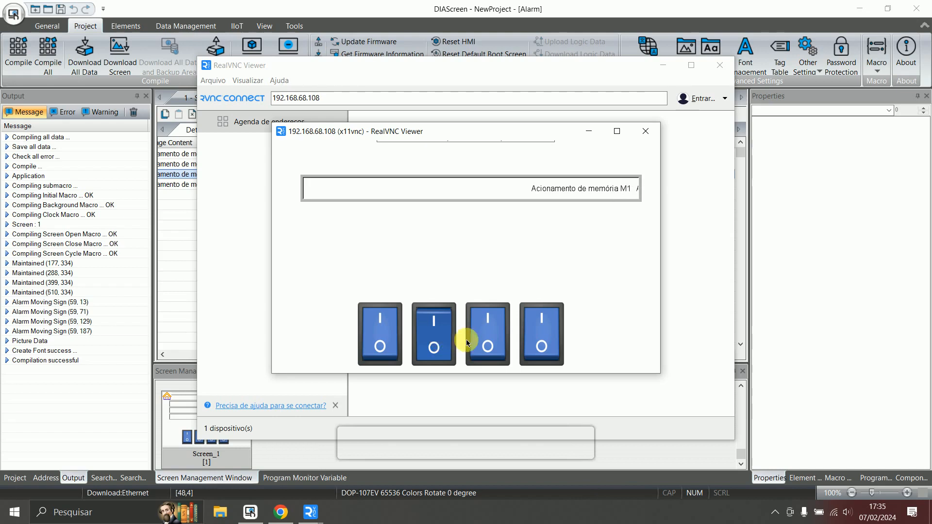
{"action": "left_click", "coordinate": [484, 348]}
{"action": "left_click", "coordinate": [438, 338]}
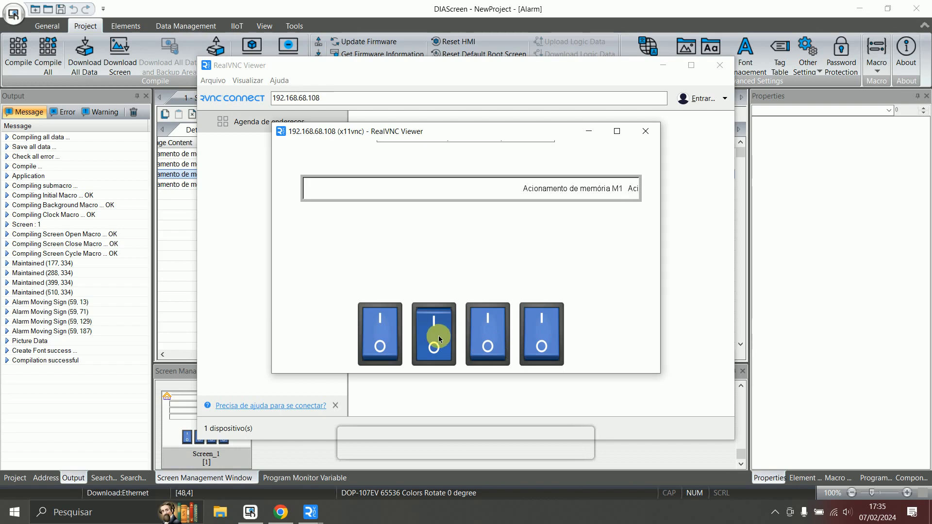
{"action": "left_click", "coordinate": [483, 341]}
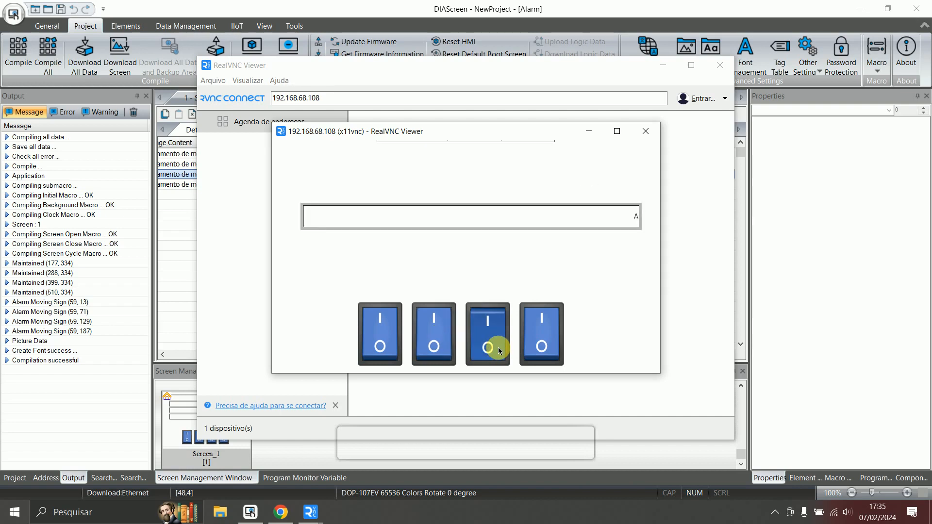
{"action": "left_click", "coordinate": [539, 349]}
{"action": "left_click", "coordinate": [435, 352]}
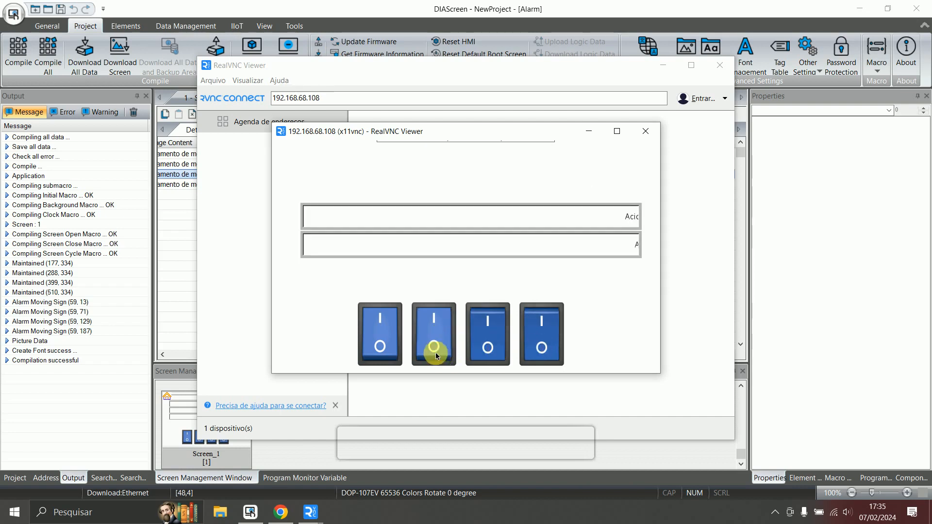
{"action": "left_click", "coordinate": [383, 348]}
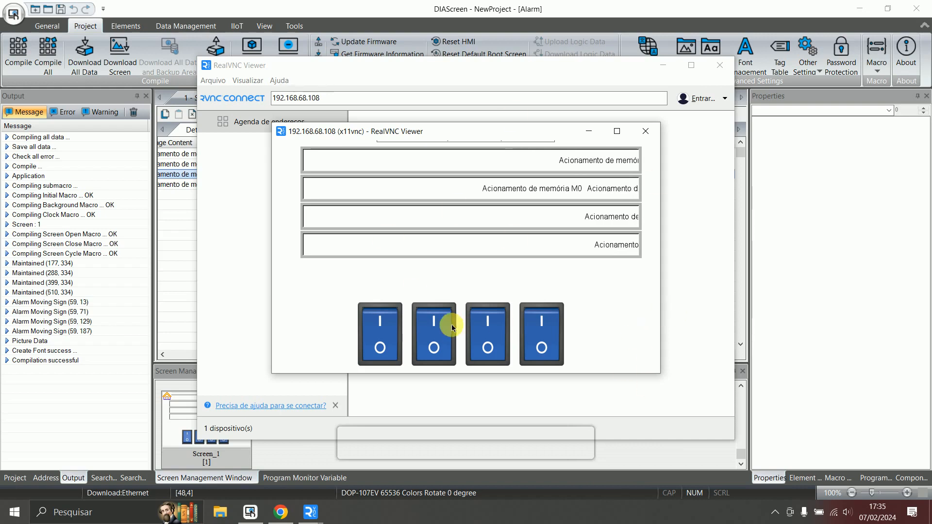
{"action": "left_click", "coordinate": [294, 509]}
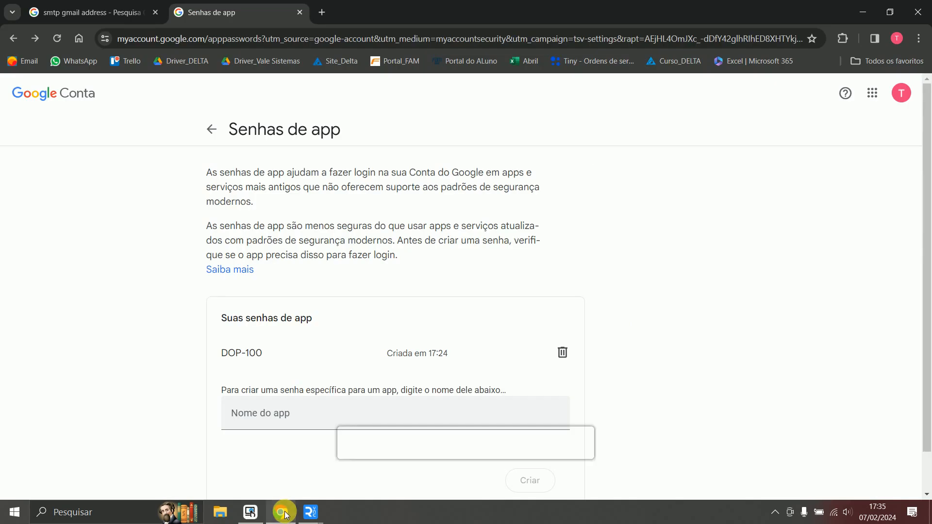
Step: Open the webmail bookmark in a new tab and log in with the saved account and its password
{"action": "left_click", "coordinate": [321, 11]}
{"action": "left_click", "coordinate": [25, 60]}
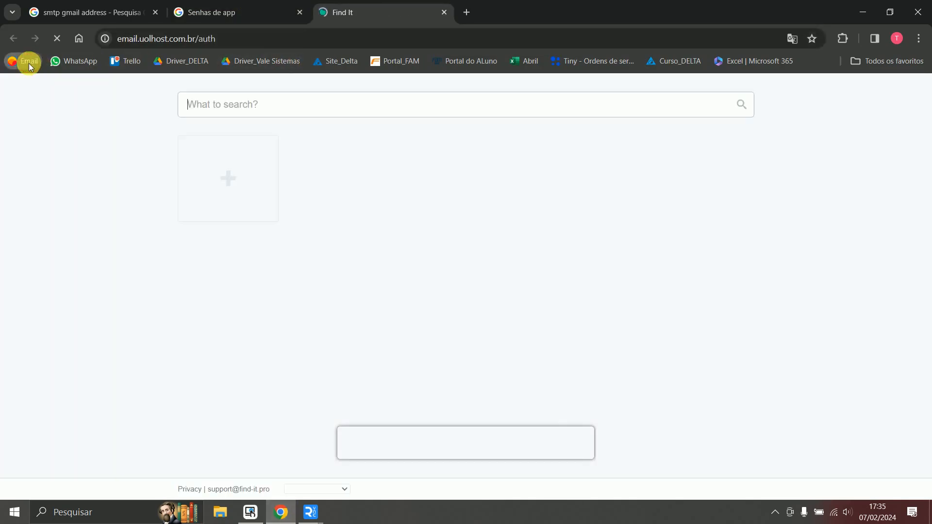
{"action": "left_click", "coordinate": [443, 234]}
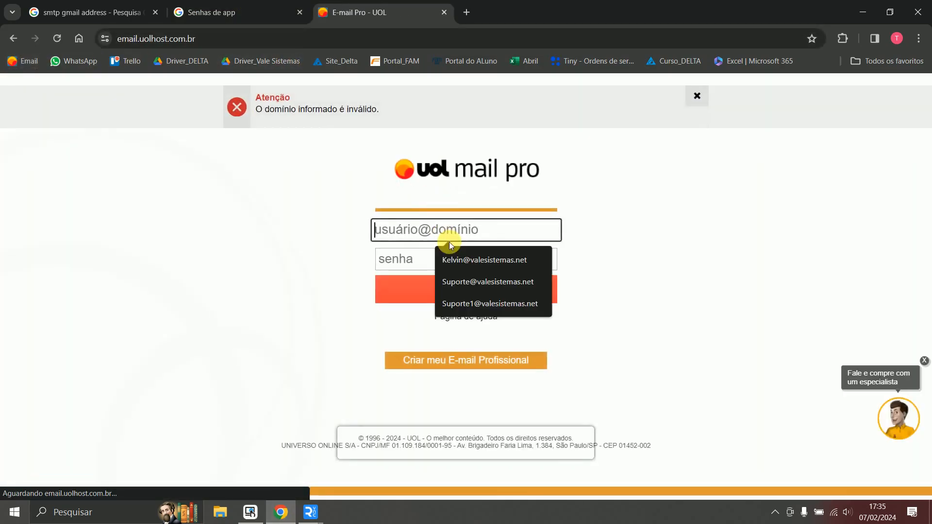
{"action": "left_click", "coordinate": [474, 261]}
{"action": "left_click", "coordinate": [428, 260]}
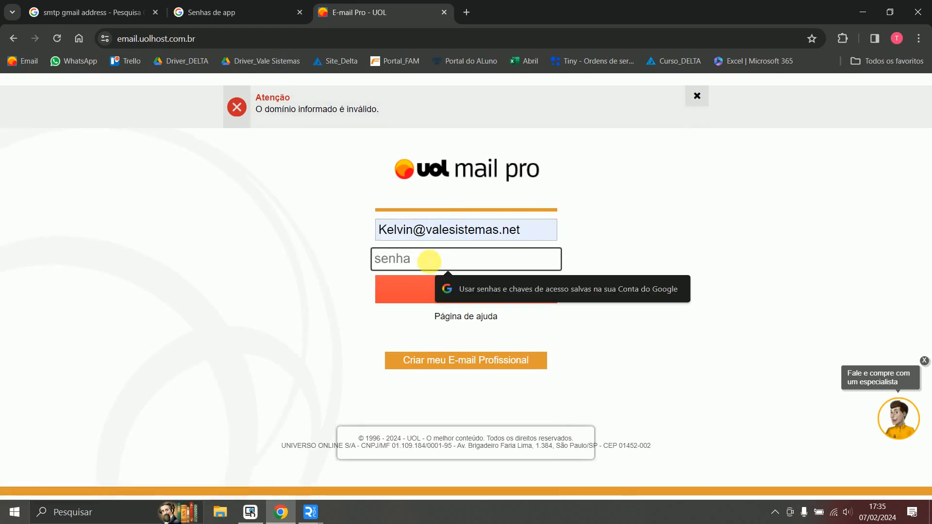
{"action": "type", "text": "••••"}
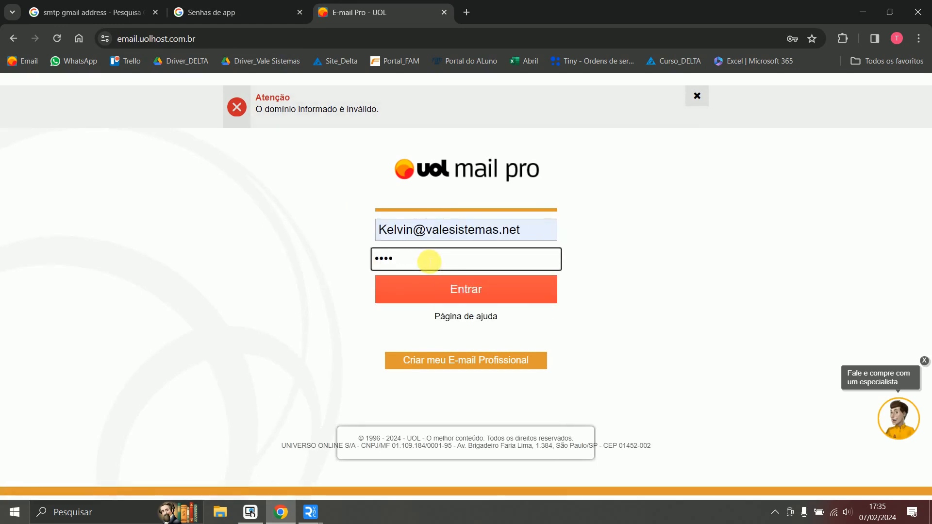
{"action": "type", "text": "•••"}
{"action": "key", "text": "Return"}
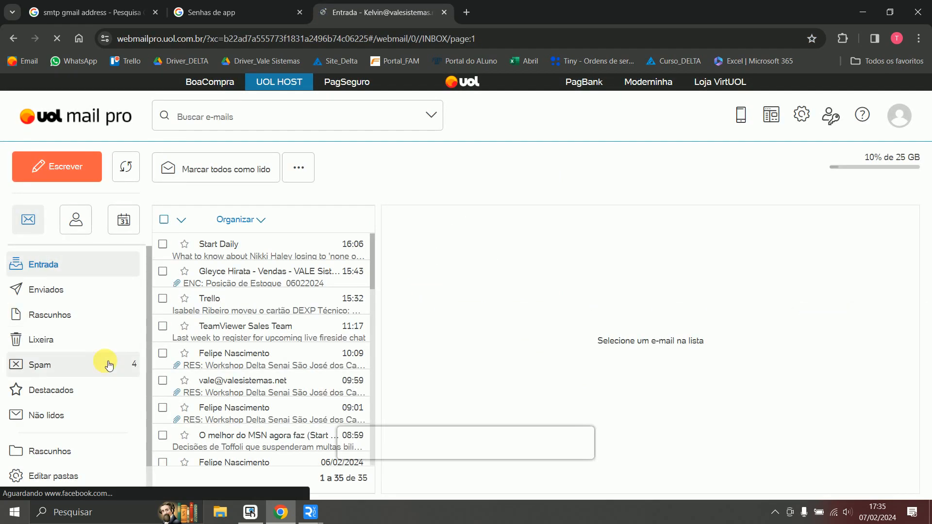
Step: Read the Acionamento de memória M0, M2 and M3 e-mails in Spam and download the M0 alert's Alarm.png
{"action": "left_click", "coordinate": [102, 374]}
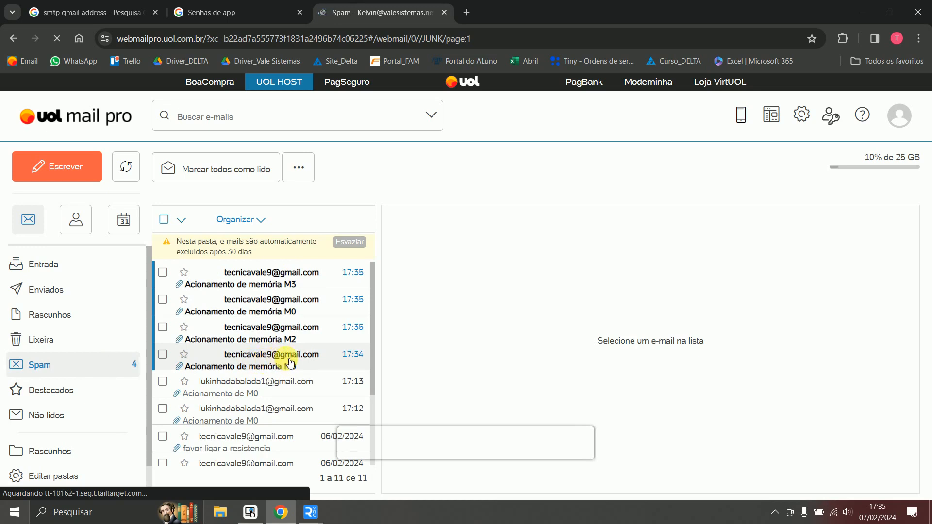
{"action": "left_click", "coordinate": [304, 362]}
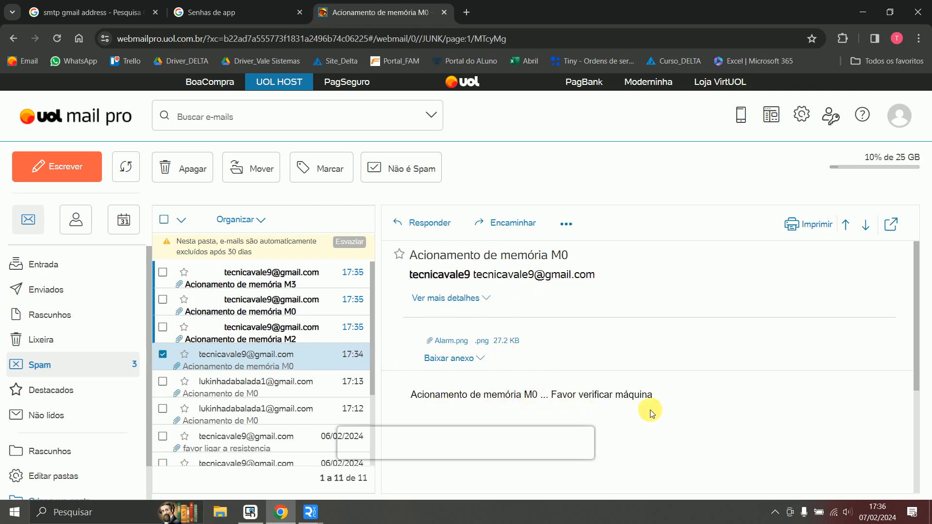
{"action": "left_click", "coordinate": [328, 341]}
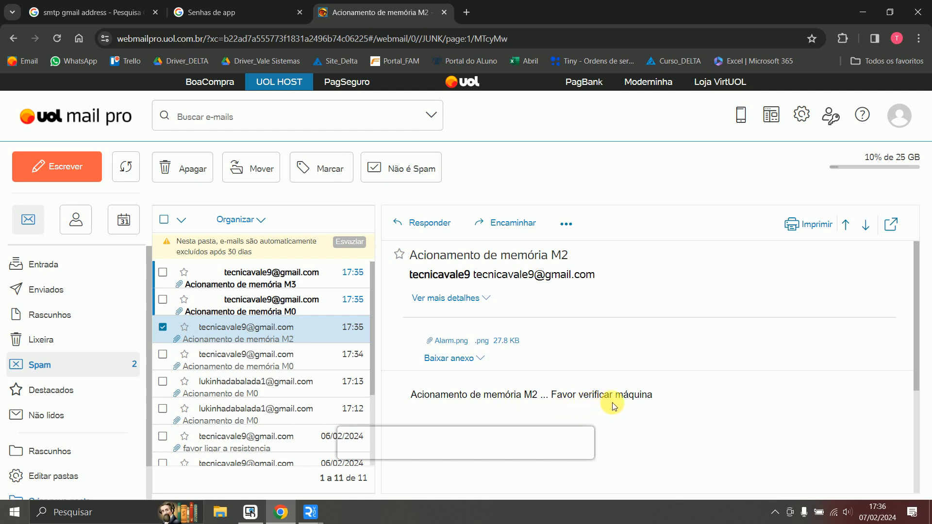
{"action": "left_click", "coordinate": [317, 307]}
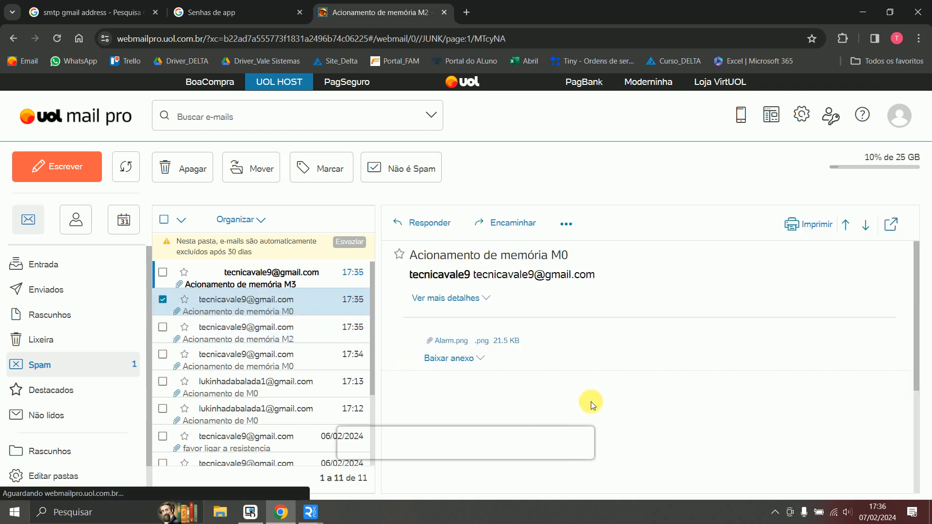
{"action": "left_click", "coordinate": [314, 278]}
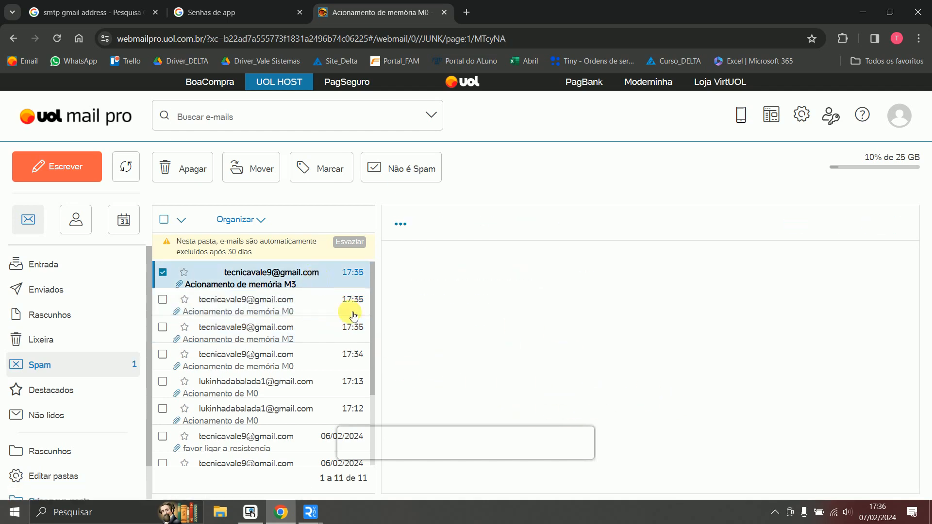
{"action": "left_click", "coordinate": [290, 353]}
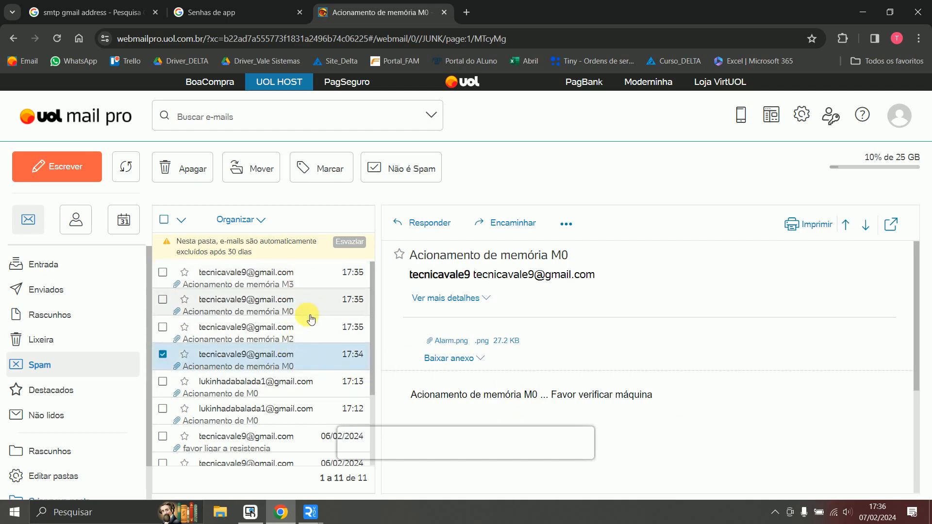
{"action": "left_click", "coordinate": [457, 344]}
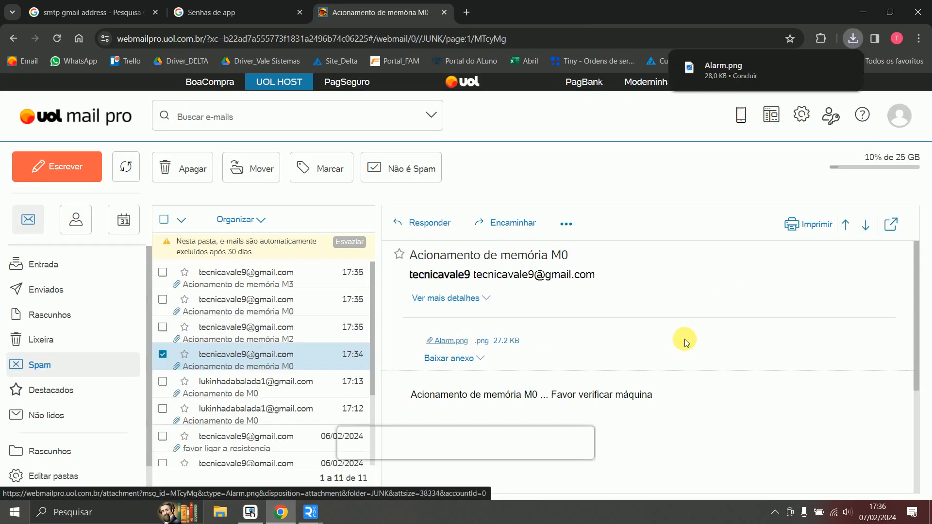
{"action": "left_click", "coordinate": [778, 72]}
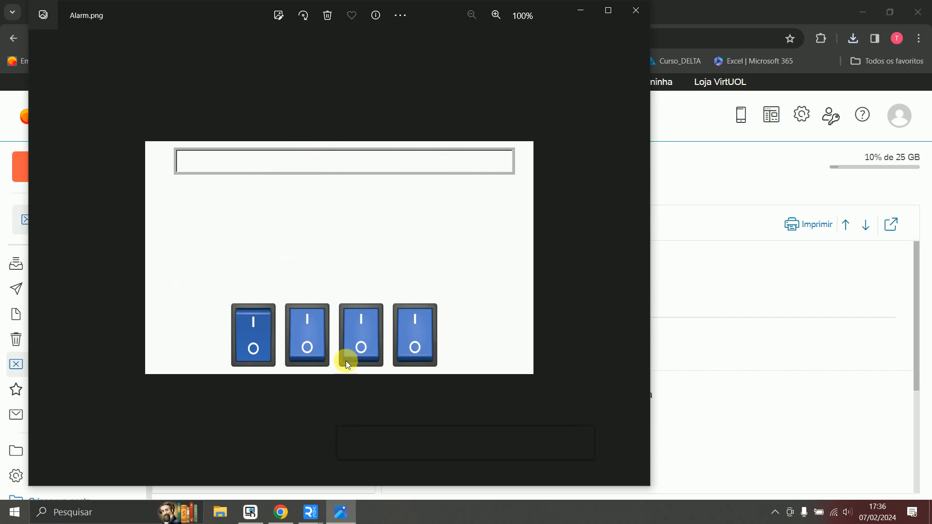
{"action": "left_click", "coordinate": [637, 11]}
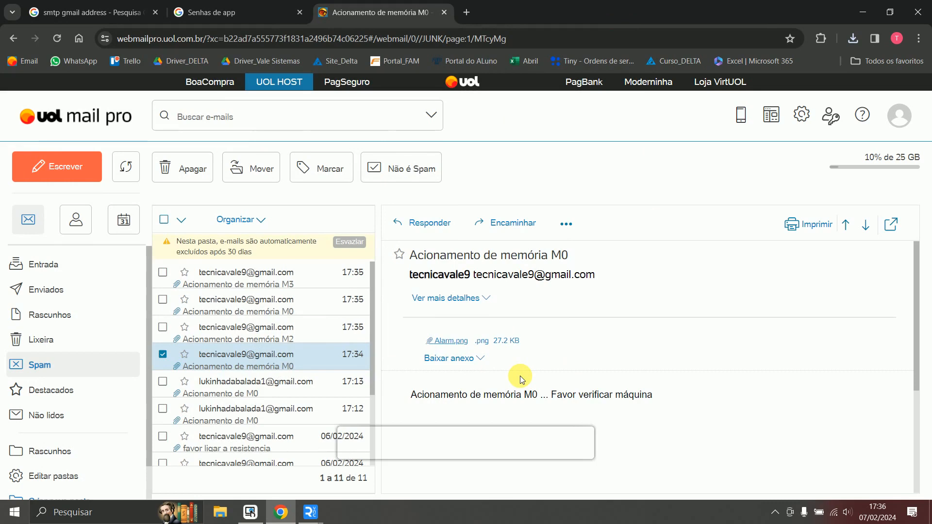
{"action": "left_click", "coordinate": [250, 512]}
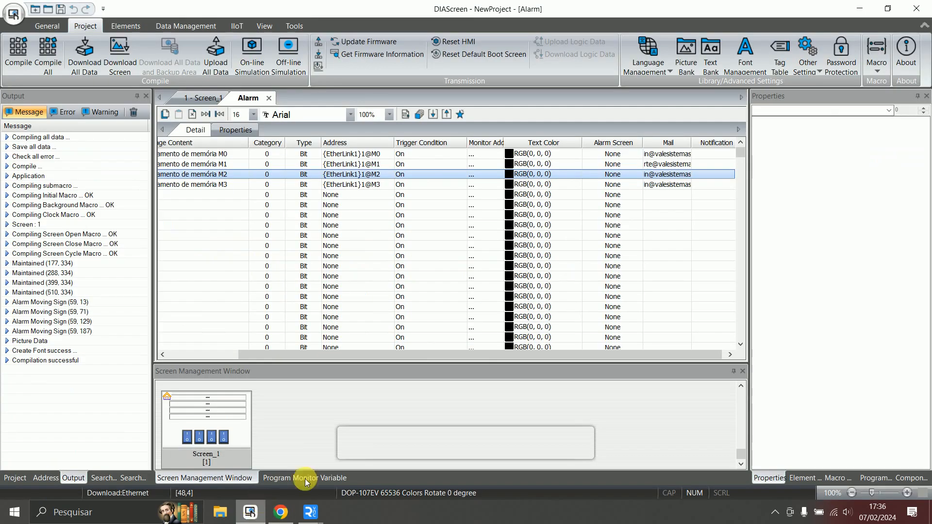
{"action": "left_click_drag", "start_coordinate": [458, 354], "coordinate": [349, 354]}
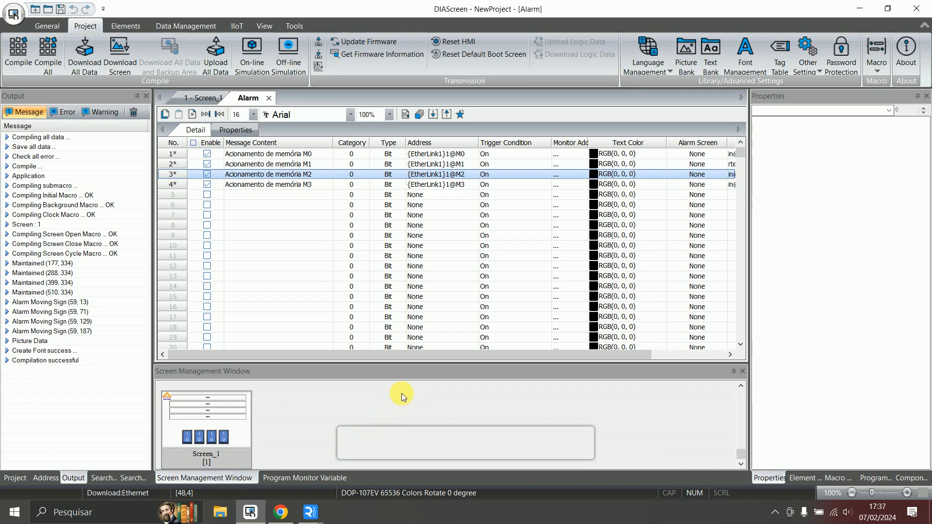
{"action": "left_click", "coordinate": [280, 512]}
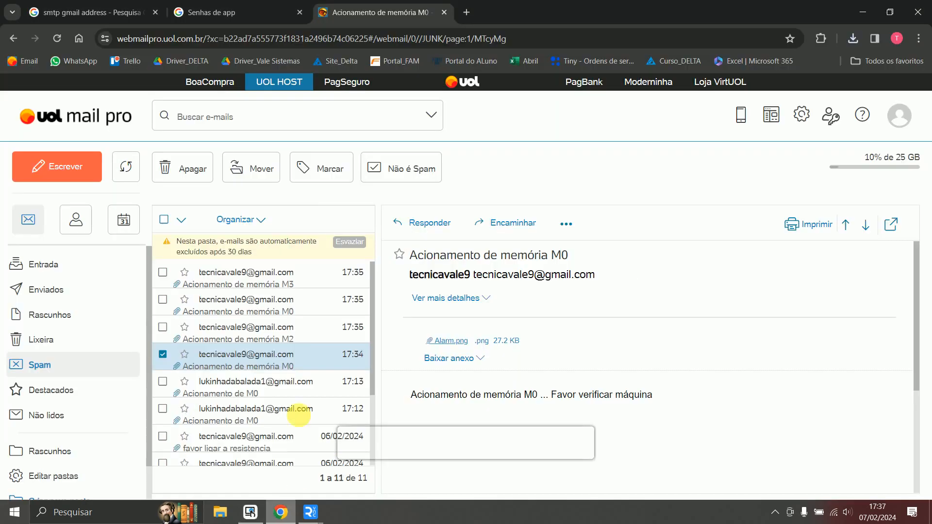
Step: Leave the Senhas de app page for Segurança and scroll to 'Como você faz login no Google'
{"action": "left_click", "coordinate": [241, 15]}
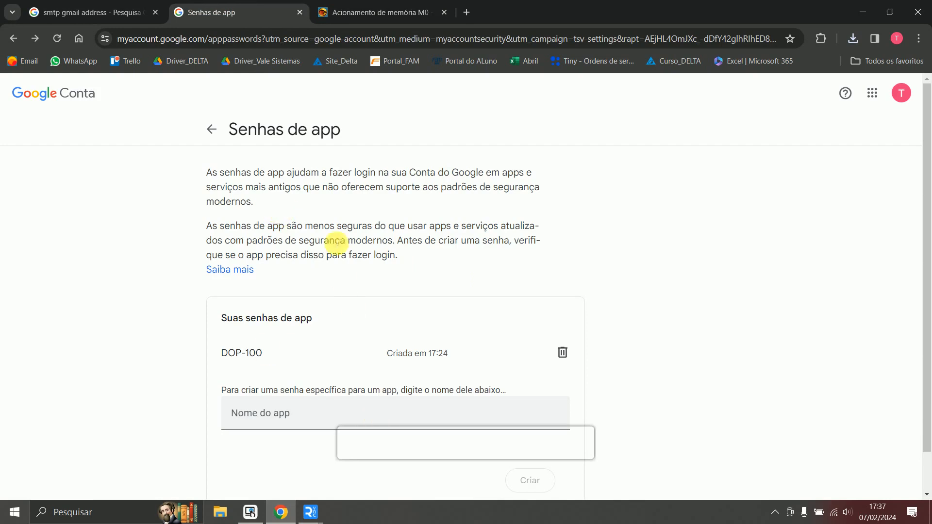
{"action": "scroll", "coordinate": [364, 244], "scroll_direction": "down", "scroll_amount": 1}
{"action": "scroll", "coordinate": [413, 255], "scroll_direction": "up", "scroll_amount": 1}
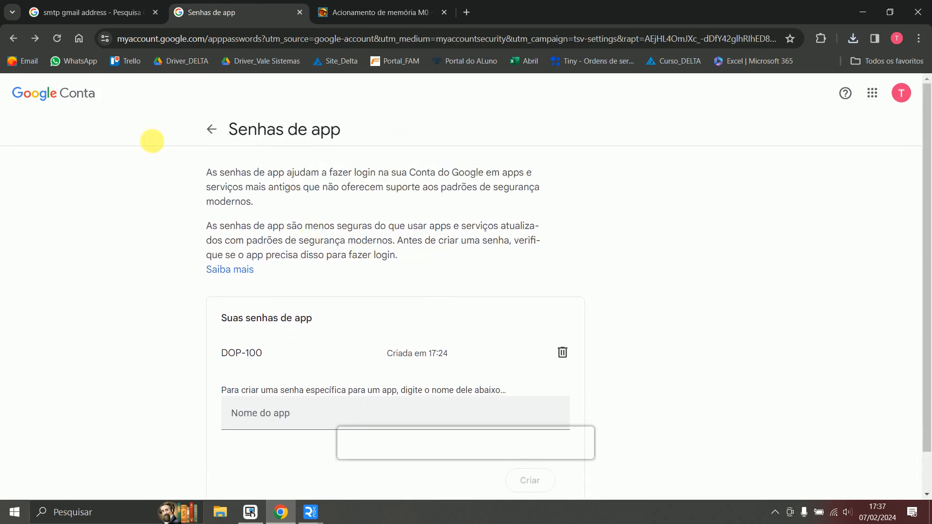
{"action": "left_click", "coordinate": [211, 129]}
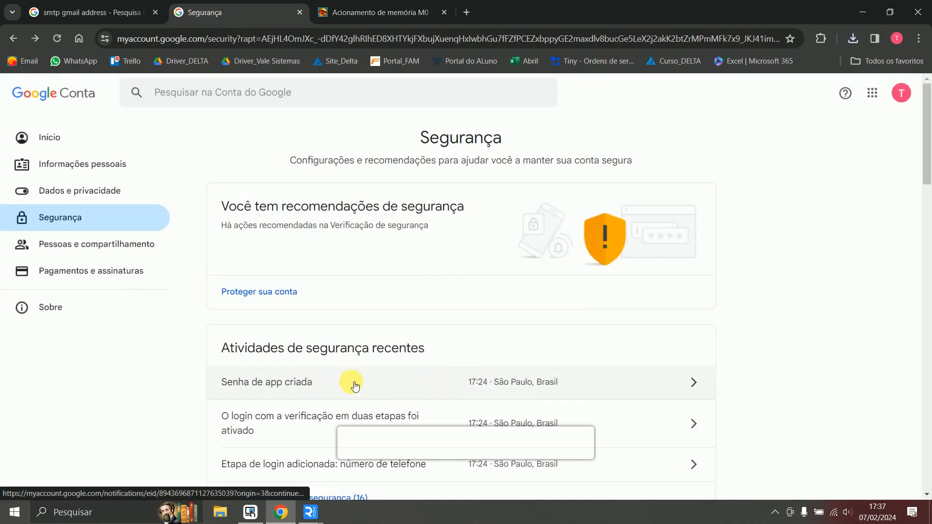
{"action": "scroll", "coordinate": [626, 348], "scroll_direction": "down", "scroll_amount": 5}
{"action": "scroll", "coordinate": [626, 350], "scroll_direction": "down", "scroll_amount": 1}
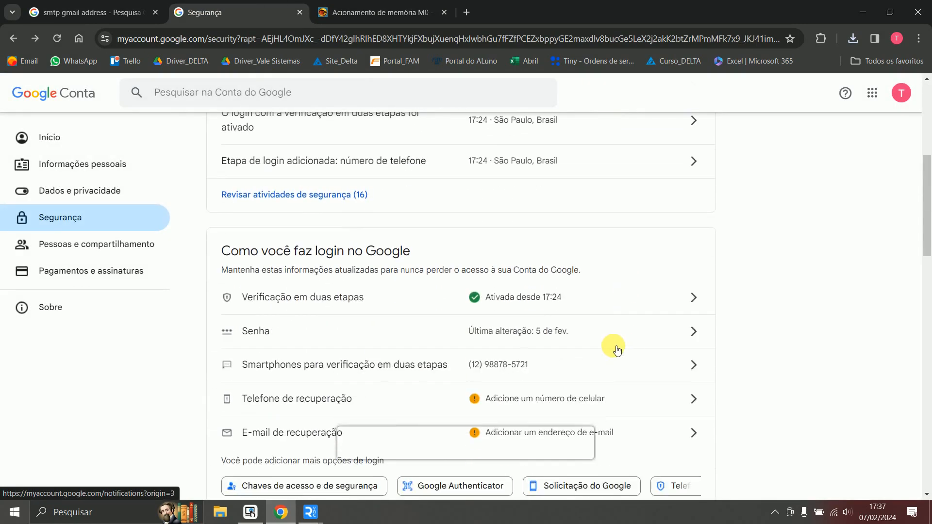